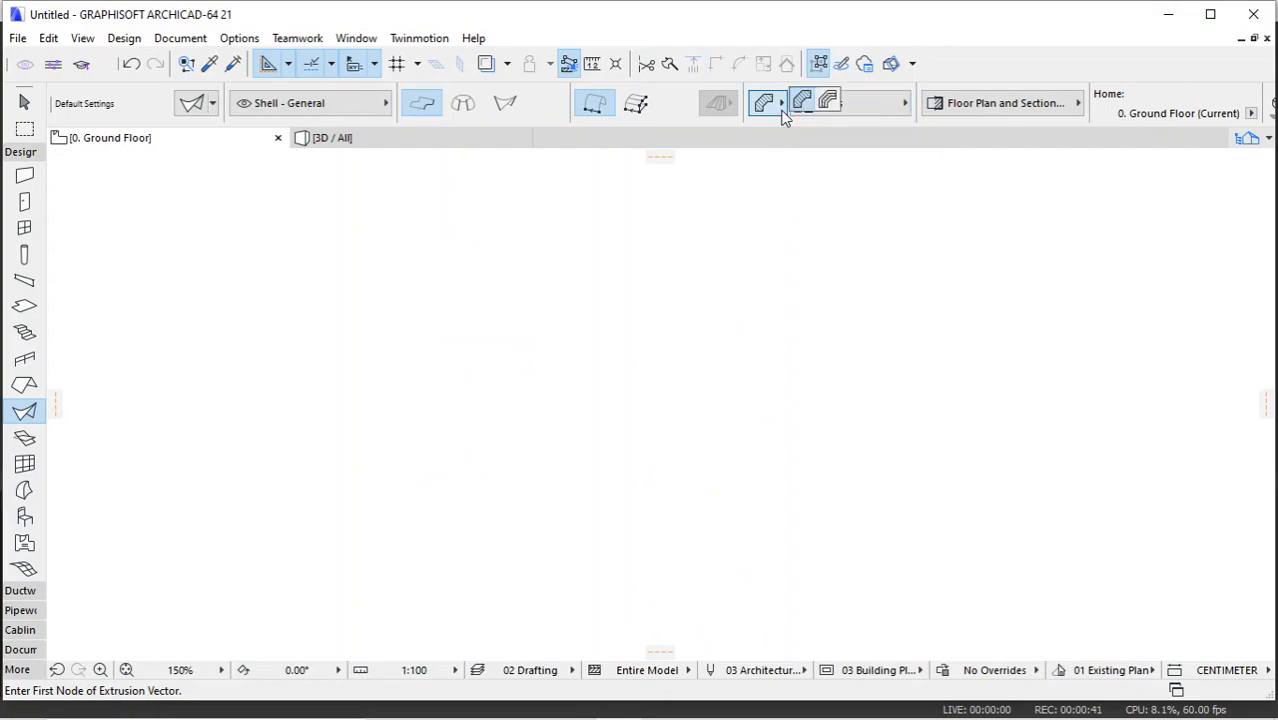
Step: Draw a rectangular extruded shell with a basic glass structure on the ground floor plan
click(801, 104)
click(434, 372)
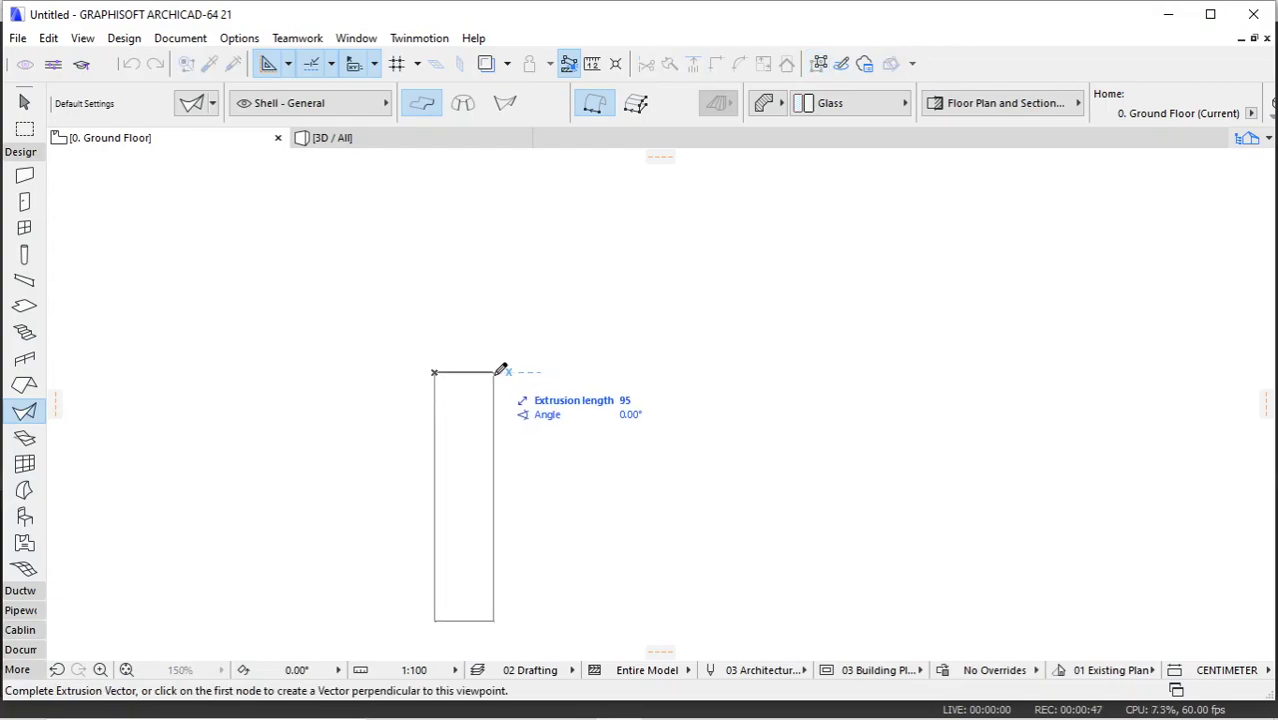
click(512, 371)
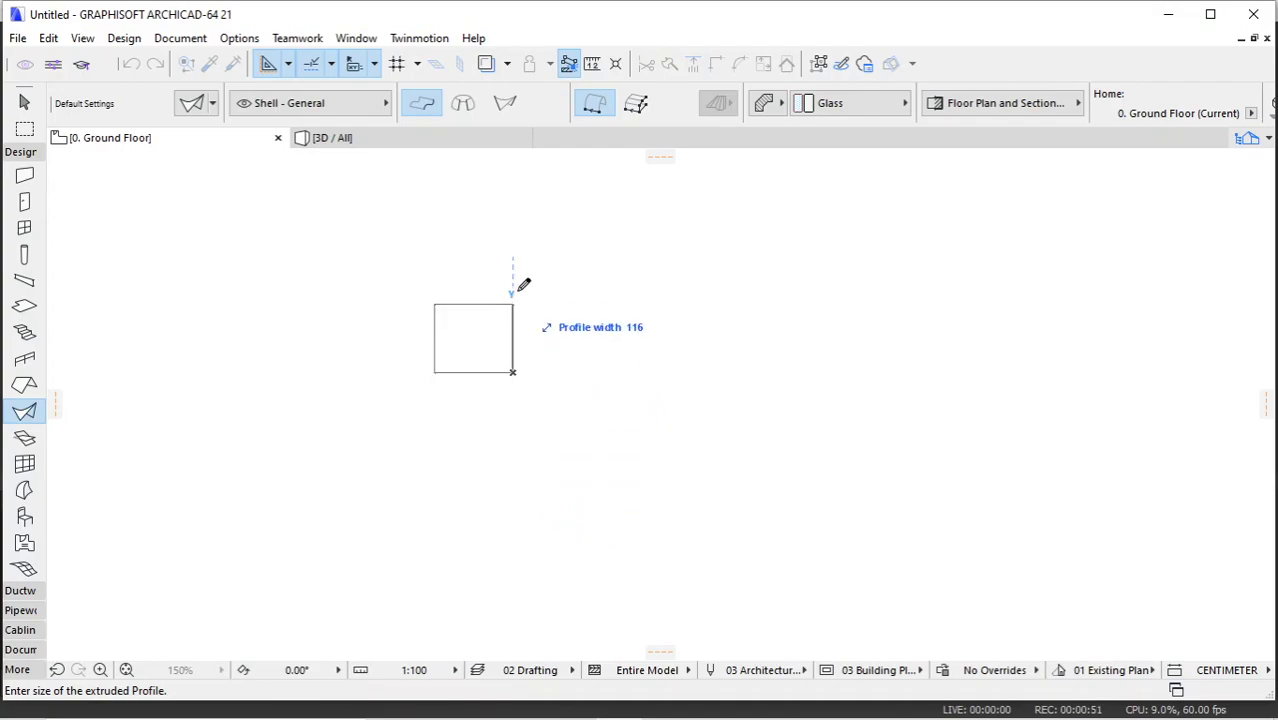
click(514, 253)
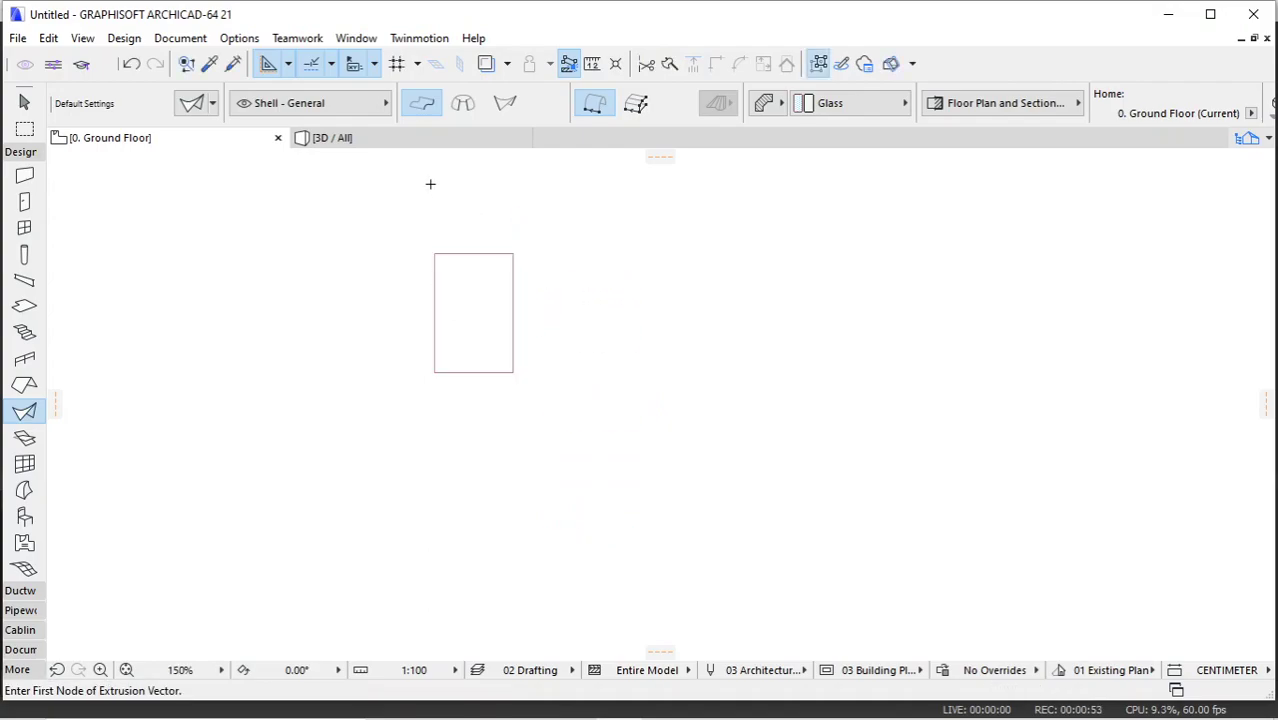
Step: In the 3D view, reshape the arched shell's front edge into a fuller arc with a radius of about 107 cm
click(416, 144)
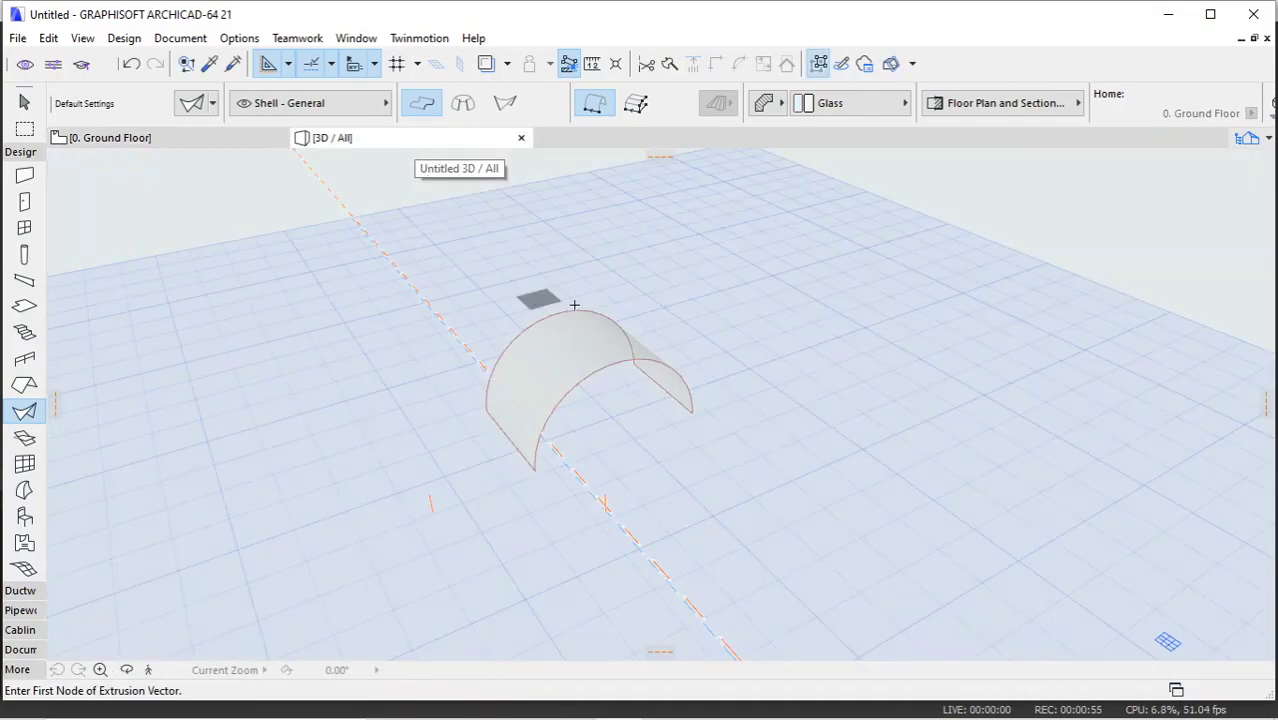
scroll(633, 357, up, 5)
scroll(628, 298, up, 1)
scroll(540, 424, down, 4)
scroll(558, 370, up, 3)
scroll(558, 370, up, 1)
key(Escape)
click(573, 302)
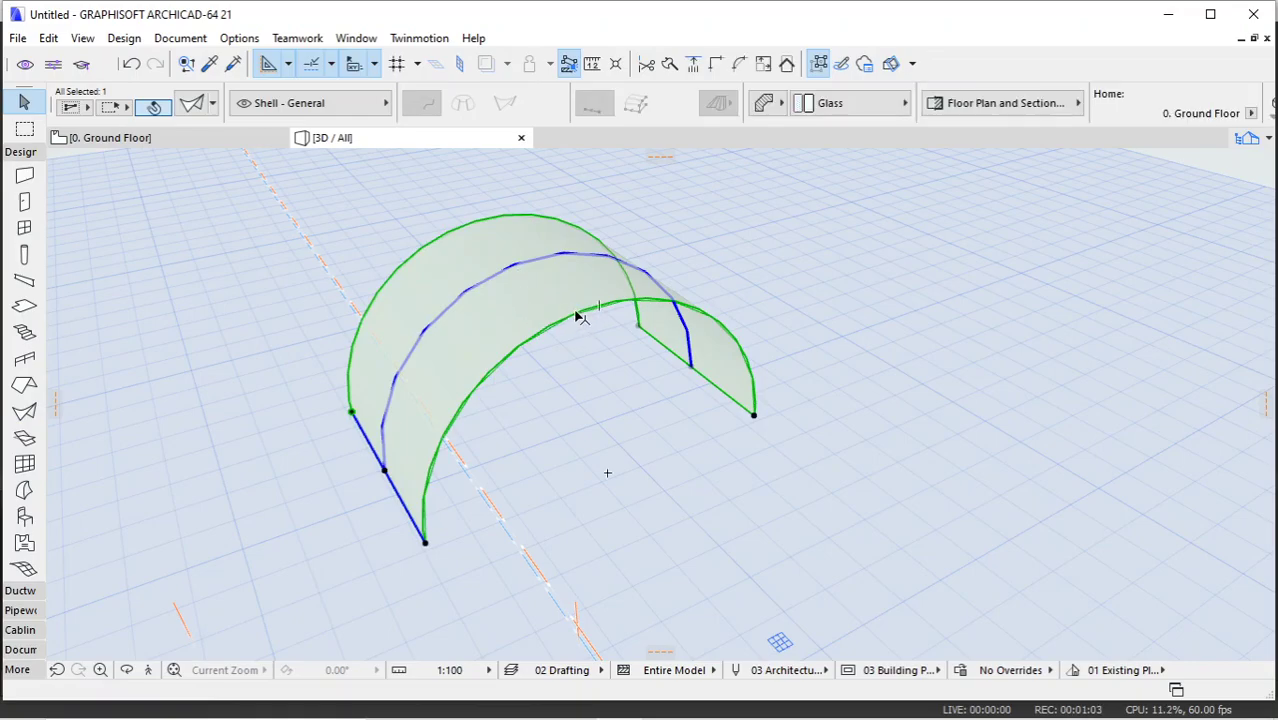
click(577, 316)
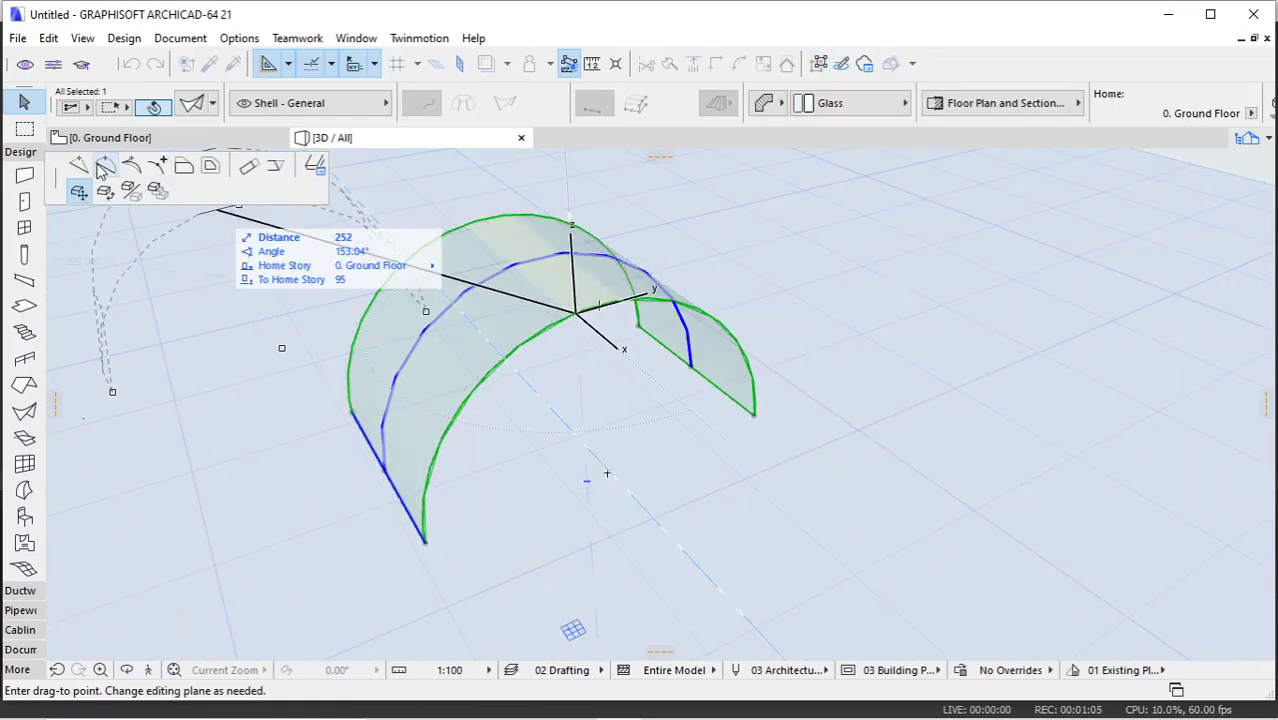
click(104, 168)
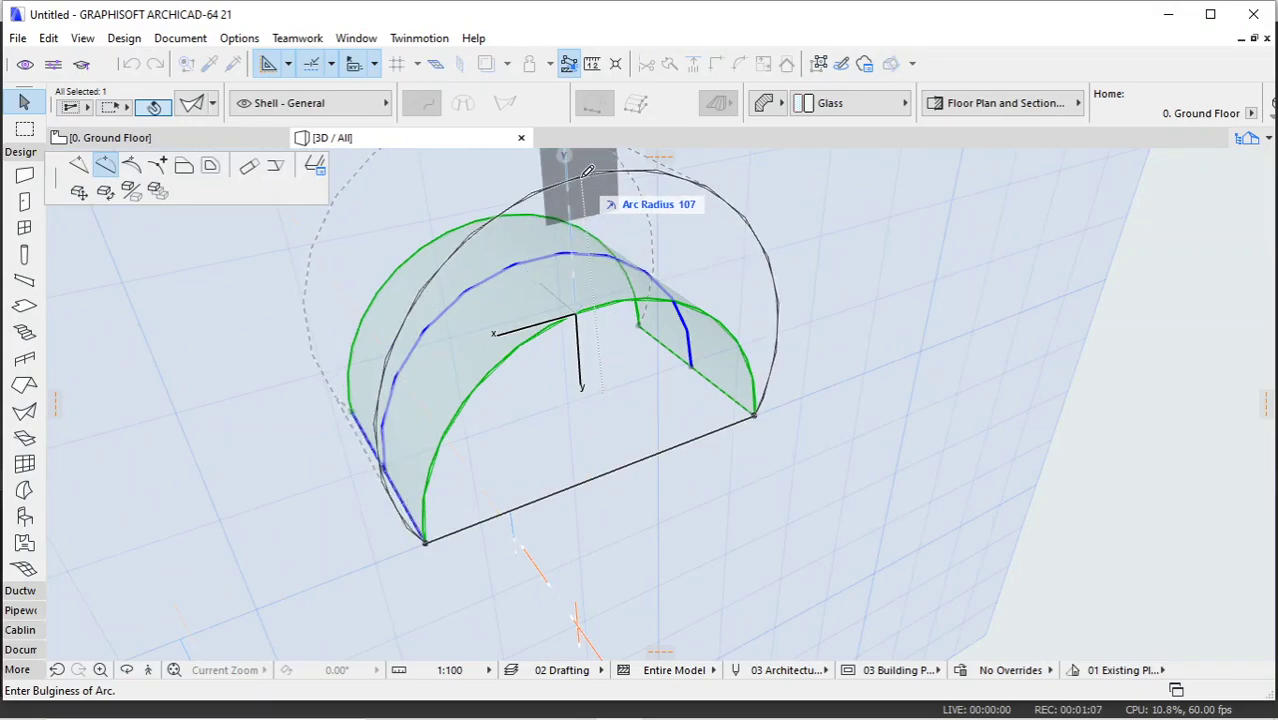
click(588, 170)
scroll(633, 406, down, 2)
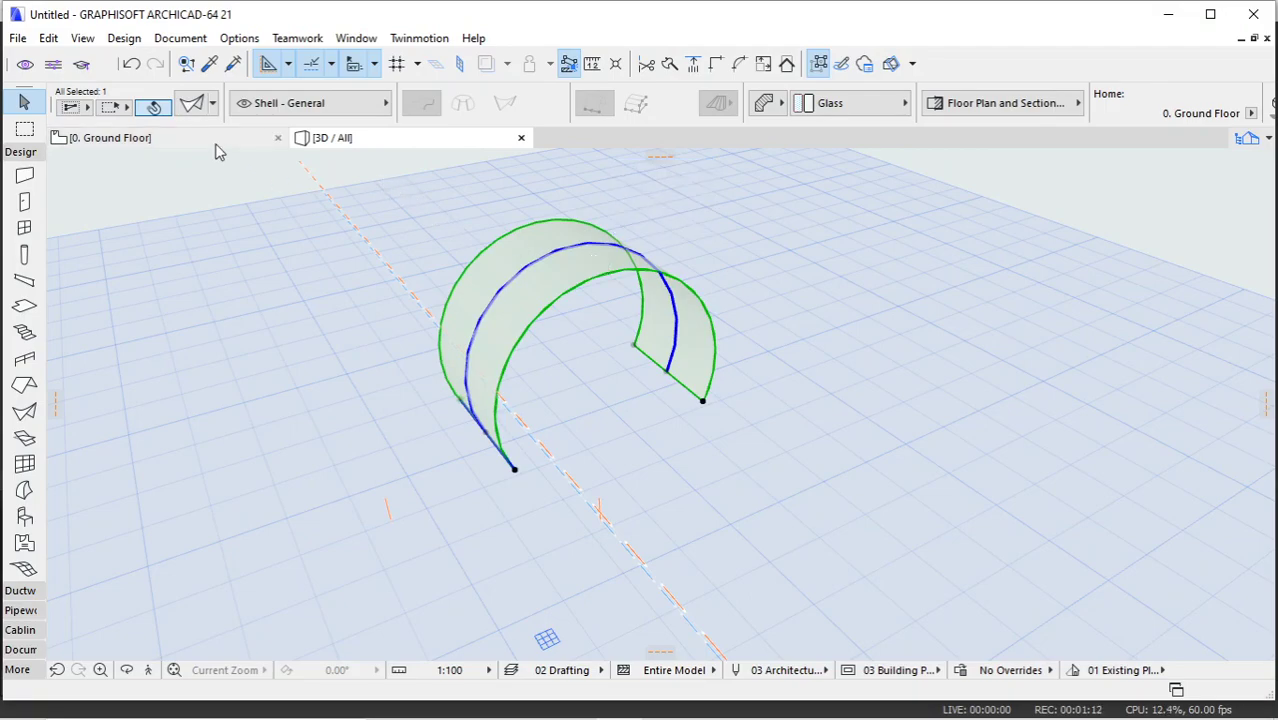
click(337, 330)
scroll(337, 325, down, 2)
scroll(712, 245, up, 2)
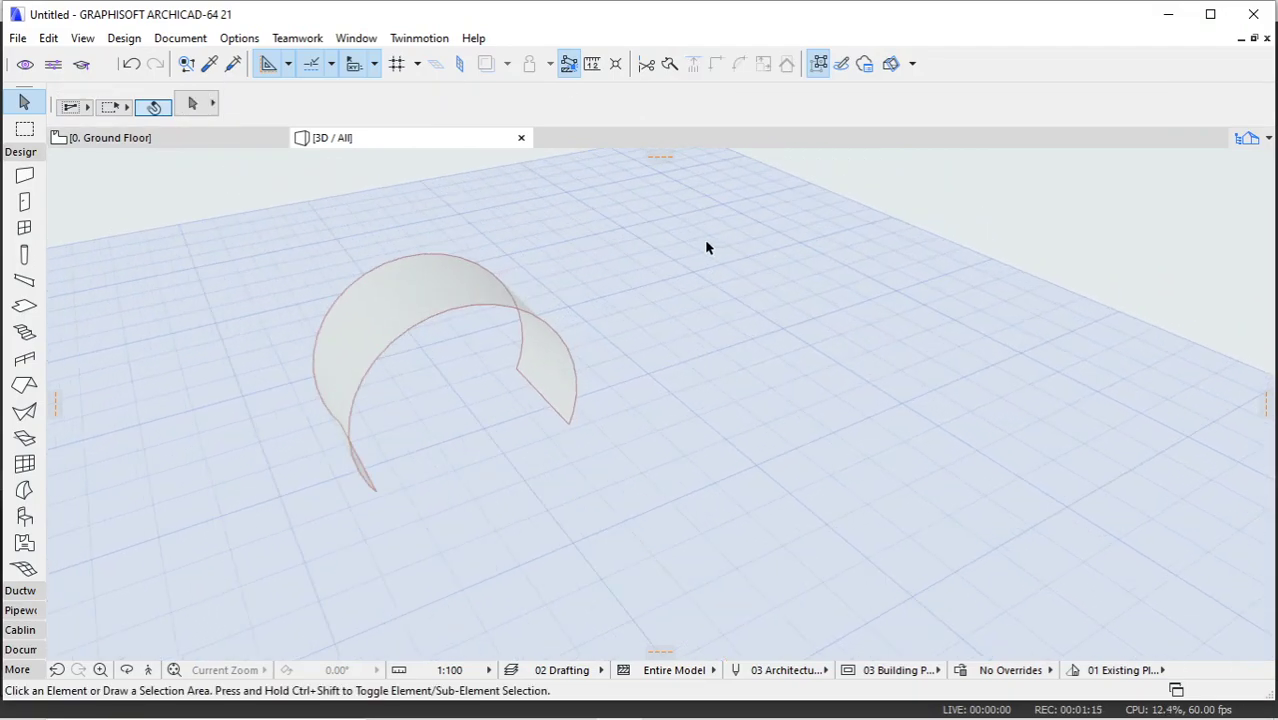
Step: Return to the ground floor plan and set the extruded Shell tool to the detailed construction method with a custom profile polygon
click(110, 138)
scroll(670, 316, up, 3)
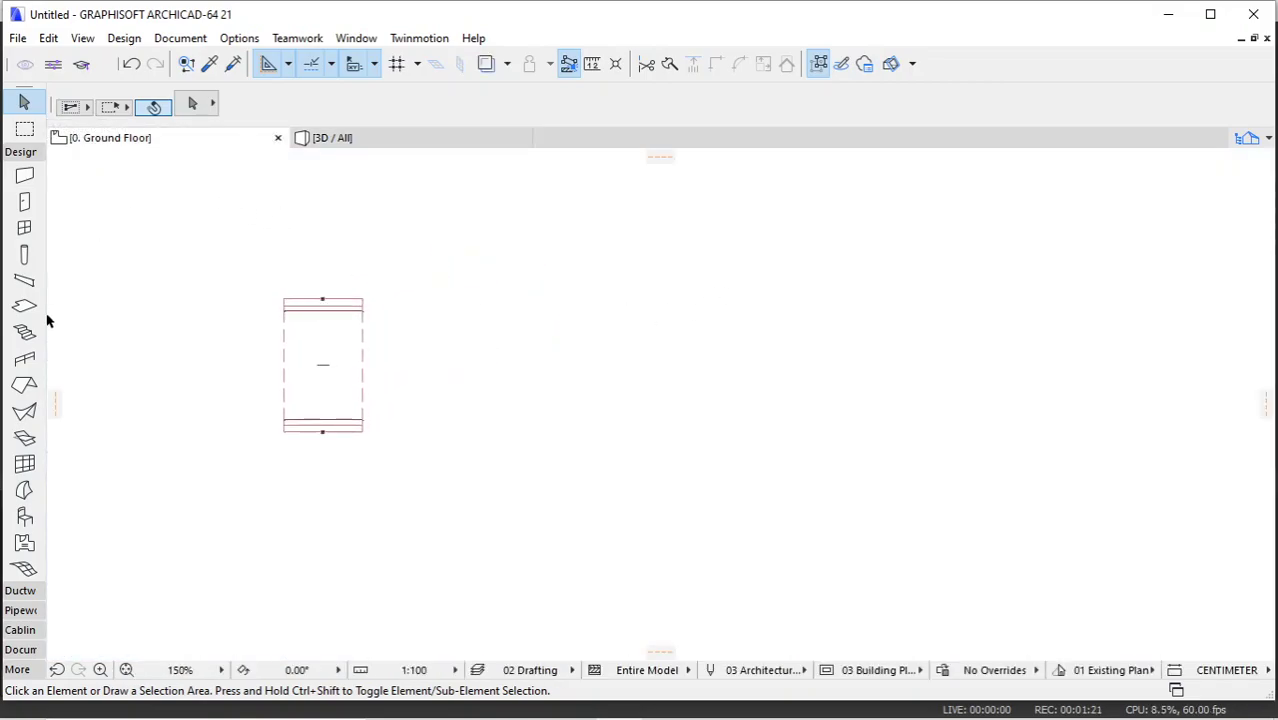
click(24, 411)
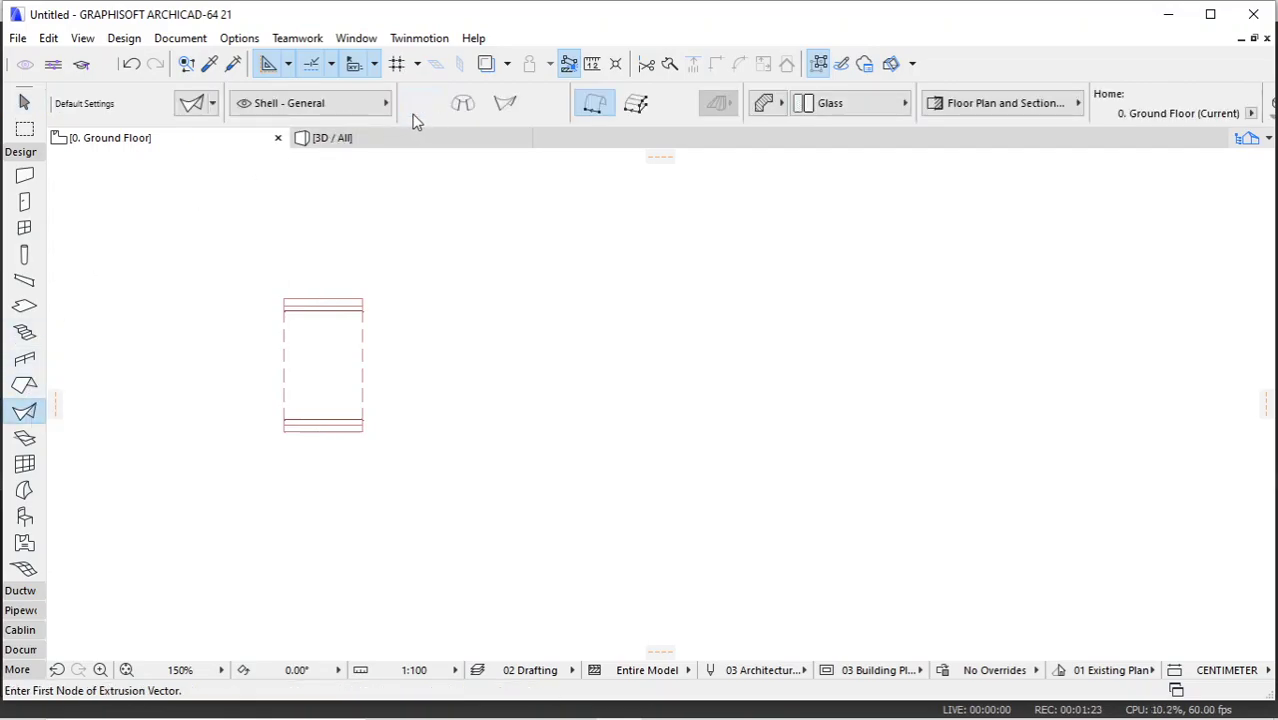
click(638, 108)
scroll(626, 307, up, 2)
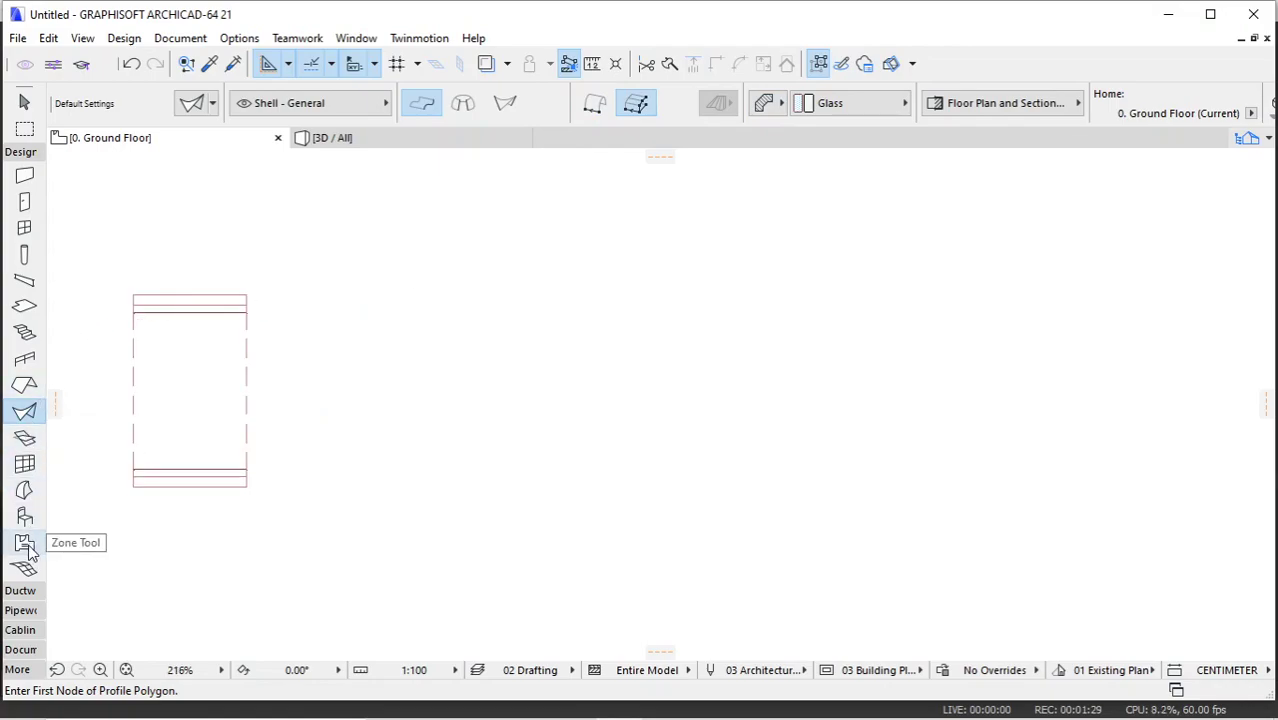
Step: Draw a horizontal guide line with the Line tool in the empty area beside the arched shell
click(21, 651)
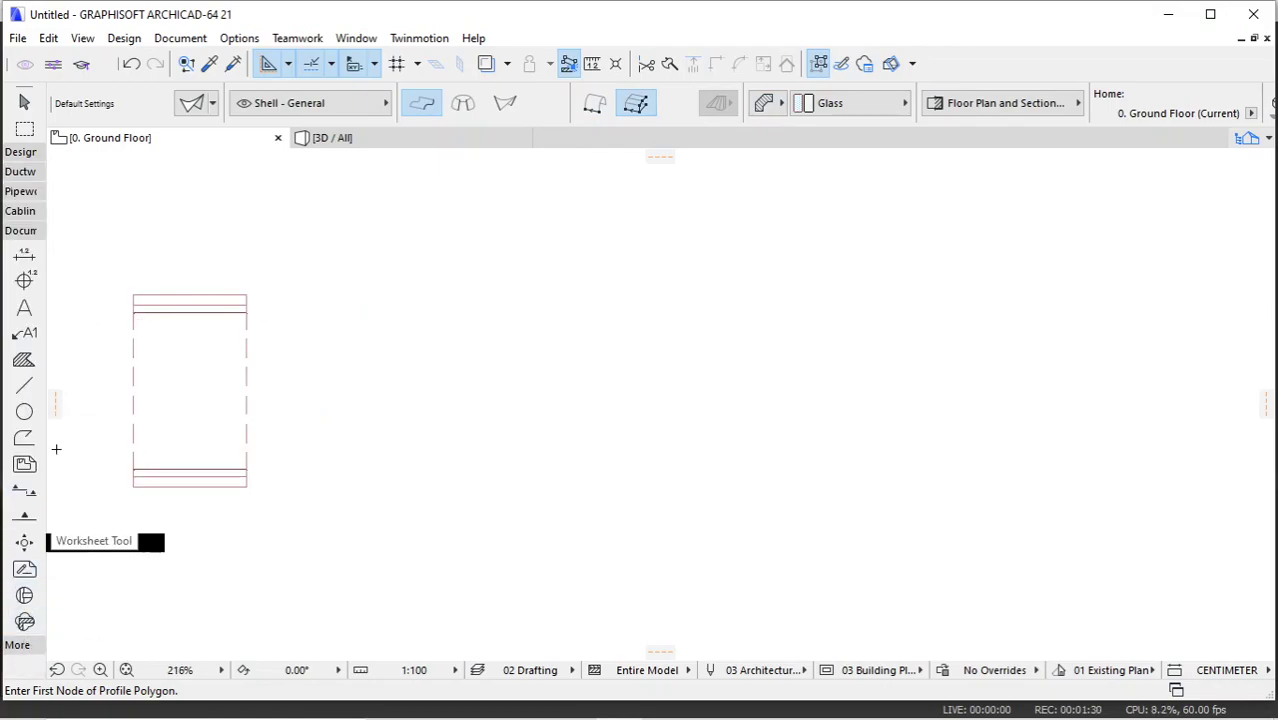
click(24, 385)
click(494, 312)
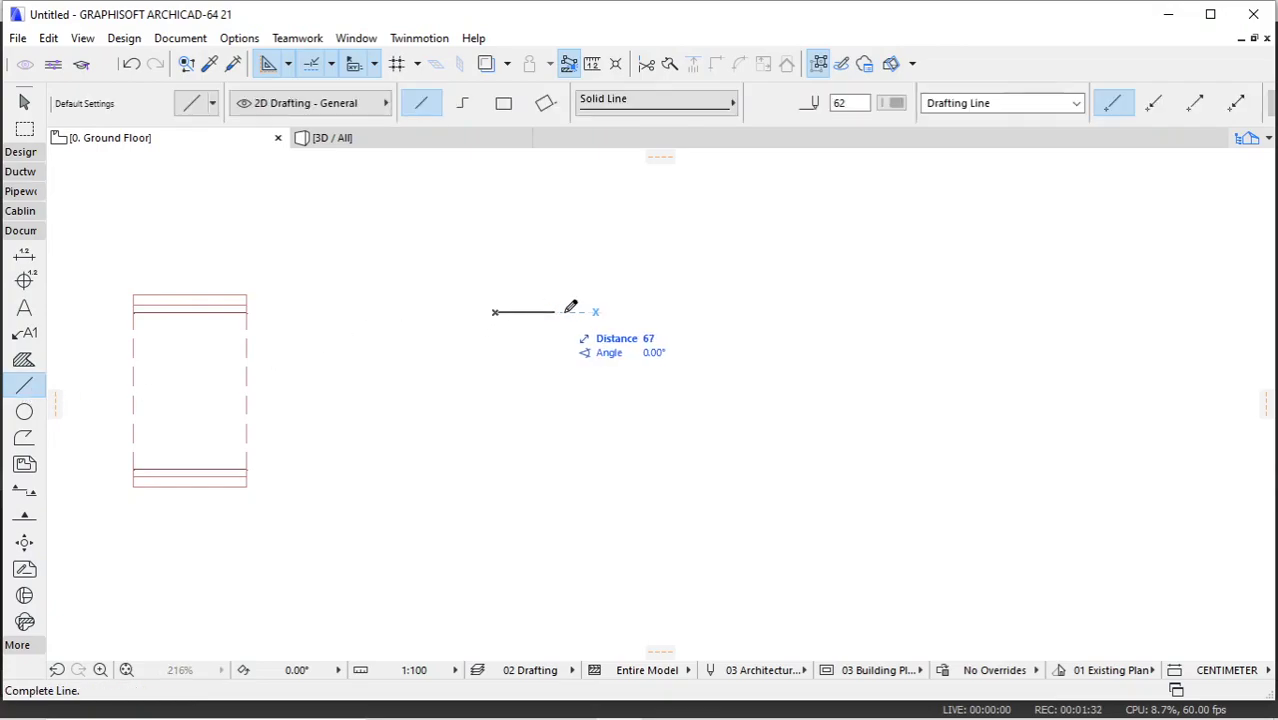
click(805, 299)
scroll(690, 317, up, 3)
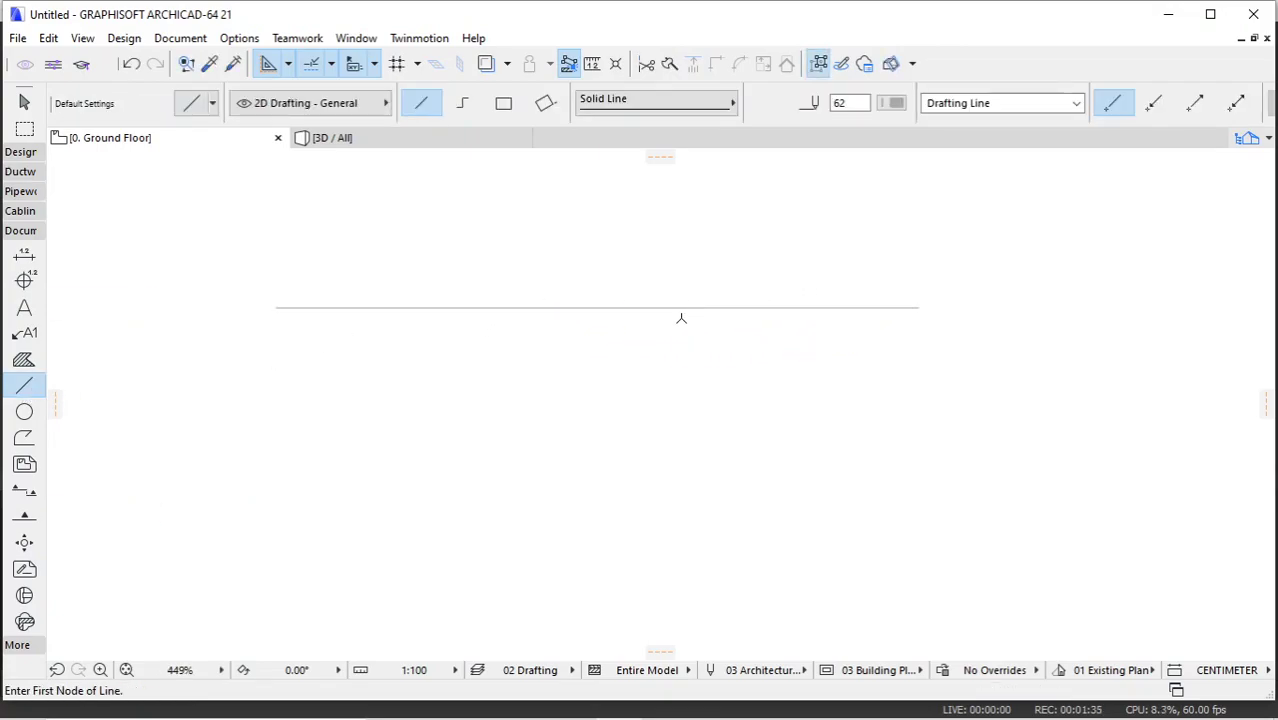
Step: Drag a copy of the horizontal line 10 cm straight below the original
key(Escape)
click(300, 311)
right_click(300, 311)
mouse_move(394, 466)
click(600, 569)
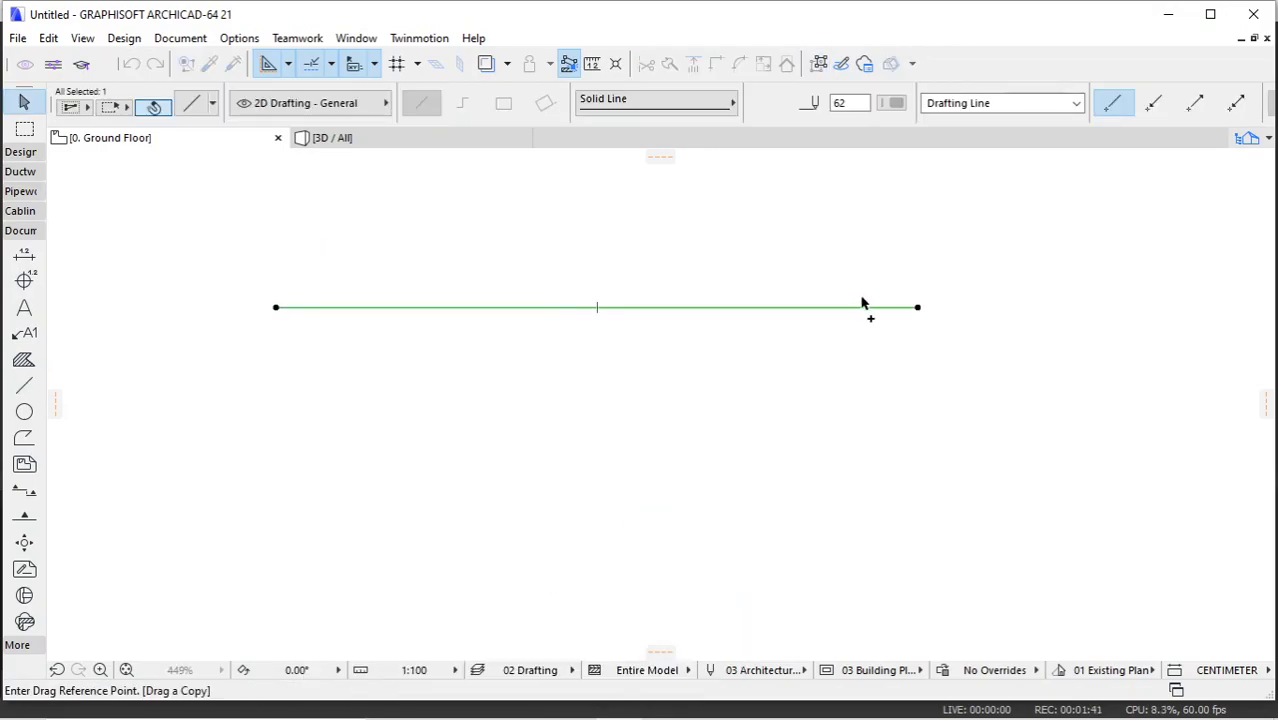
click(917, 310)
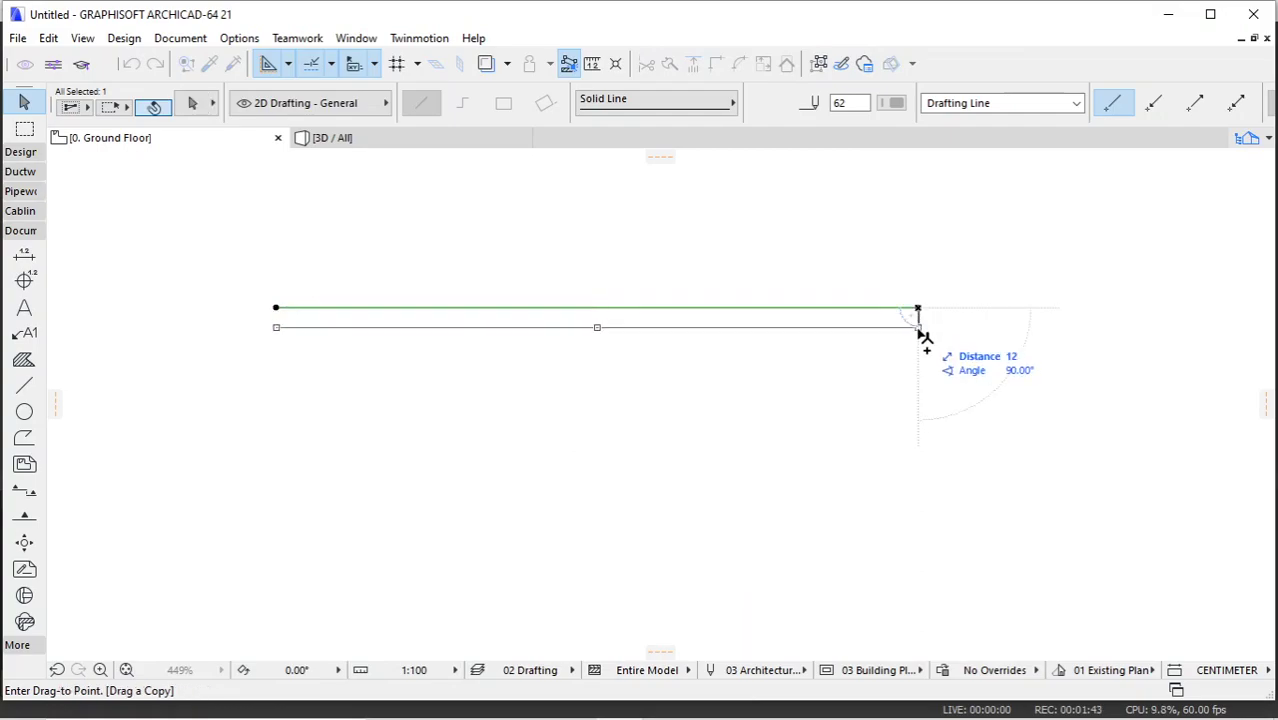
key(Tab)
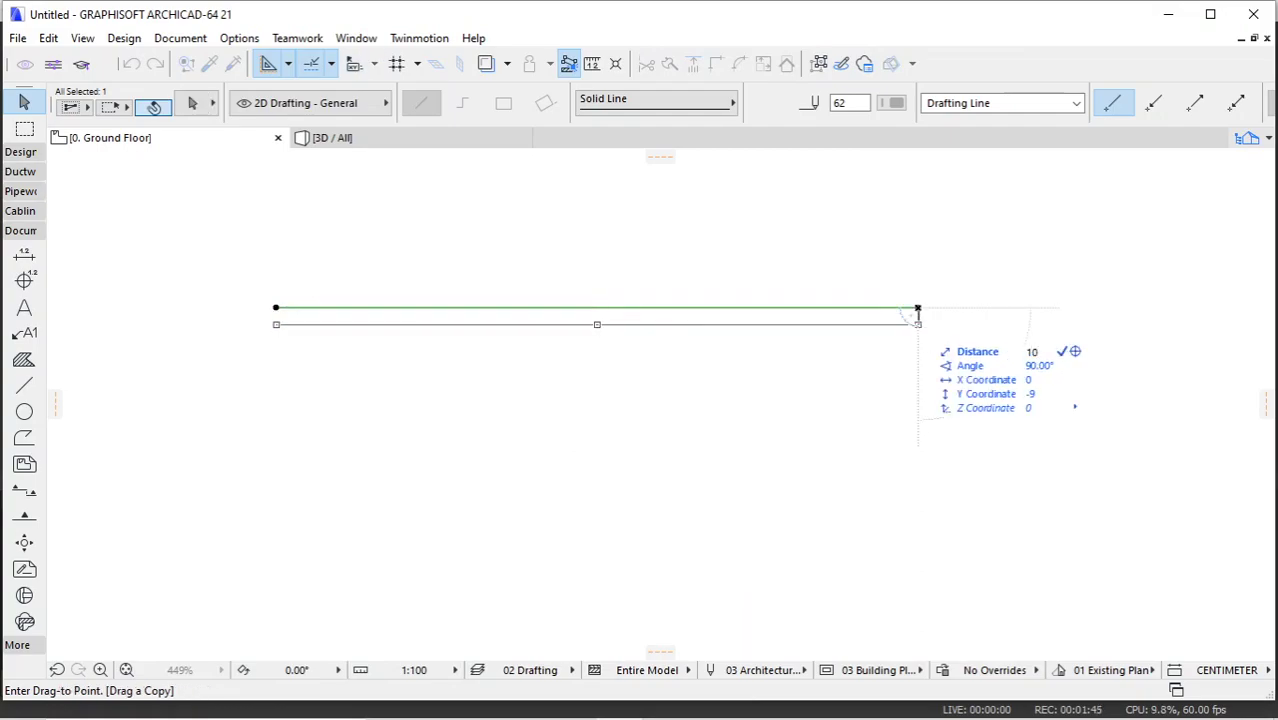
key(Return)
click(362, 262)
scroll(270, 305, up, 3)
middle_drag(515, 336, 403, 365)
scroll(310, 320, down, 4)
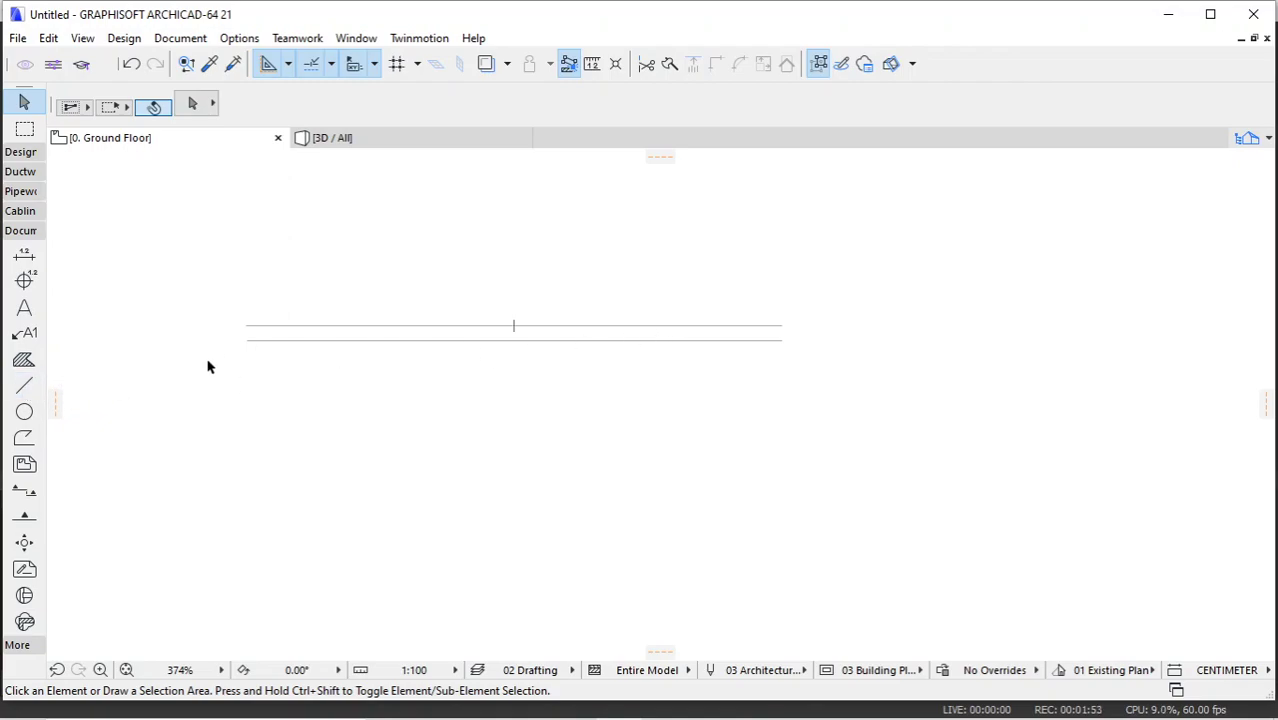
Step: Trace a zigzag shell profile alternating between the two guide lines, starting at the lower line's outer endpoint with roughly 45° segments
click(22, 152)
click(24, 411)
scroll(380, 151, up, 2)
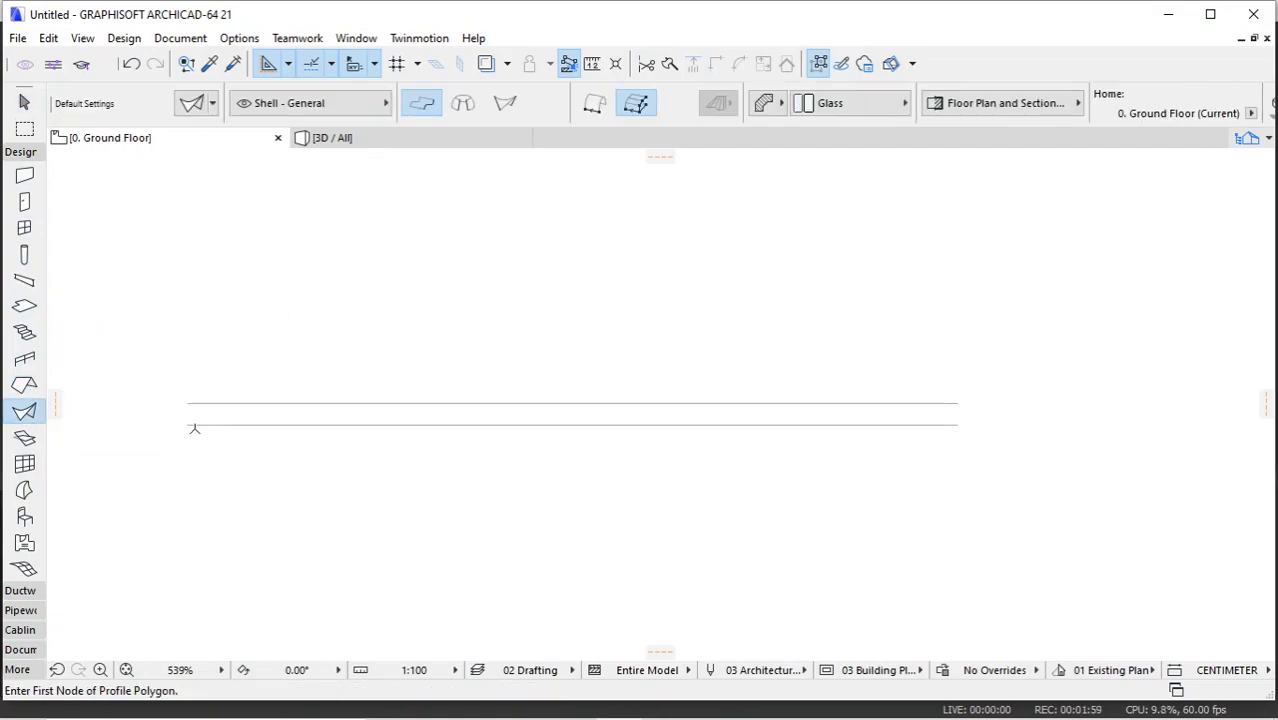
click(187, 424)
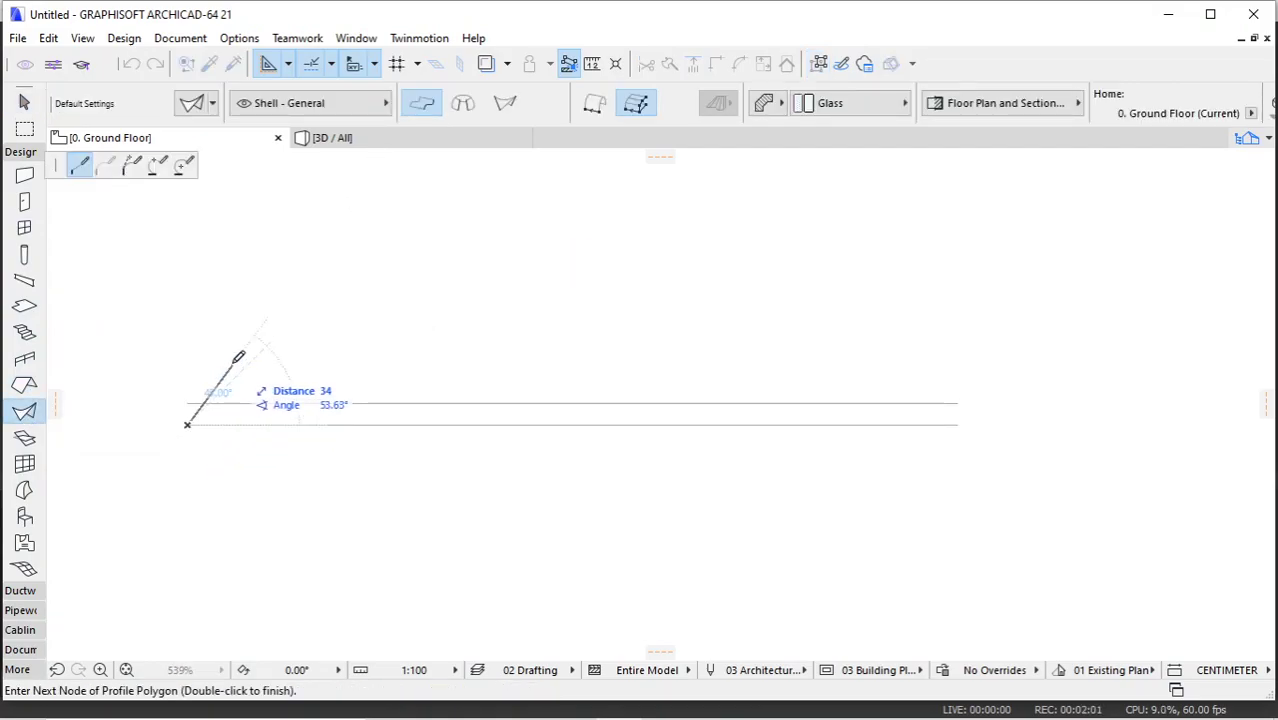
click(209, 403)
click(232, 424)
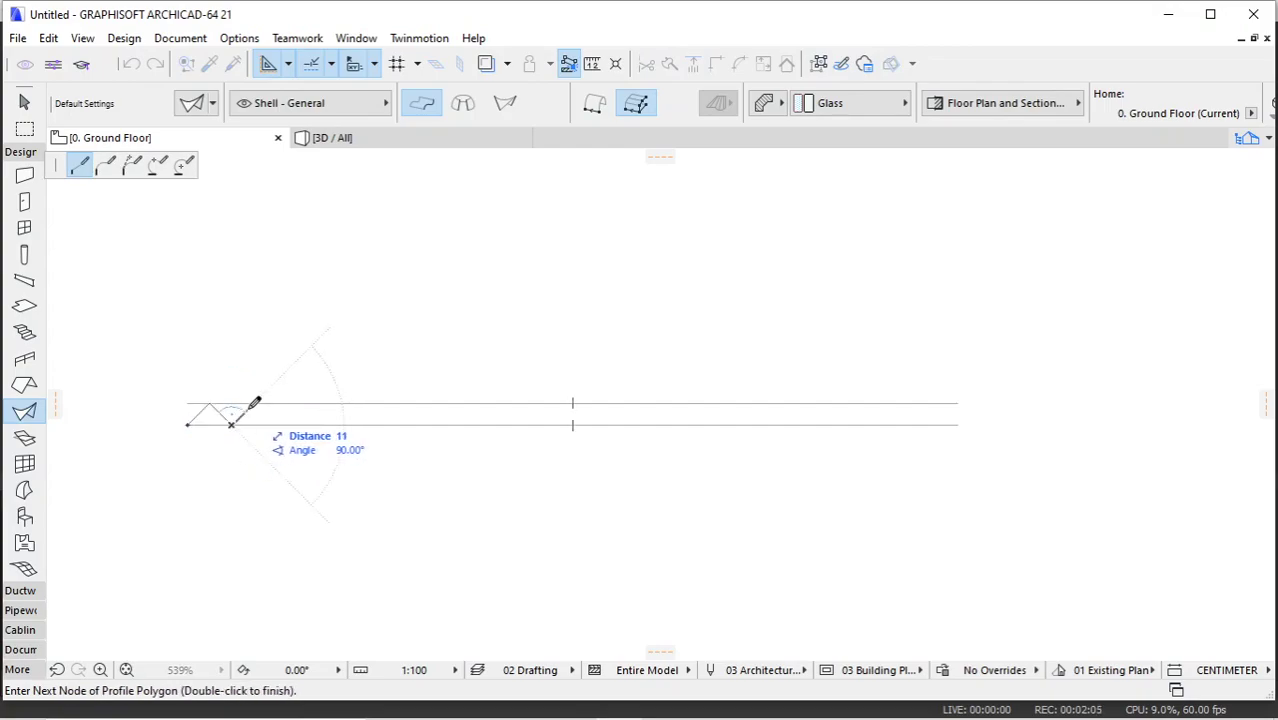
click(254, 403)
click(277, 424)
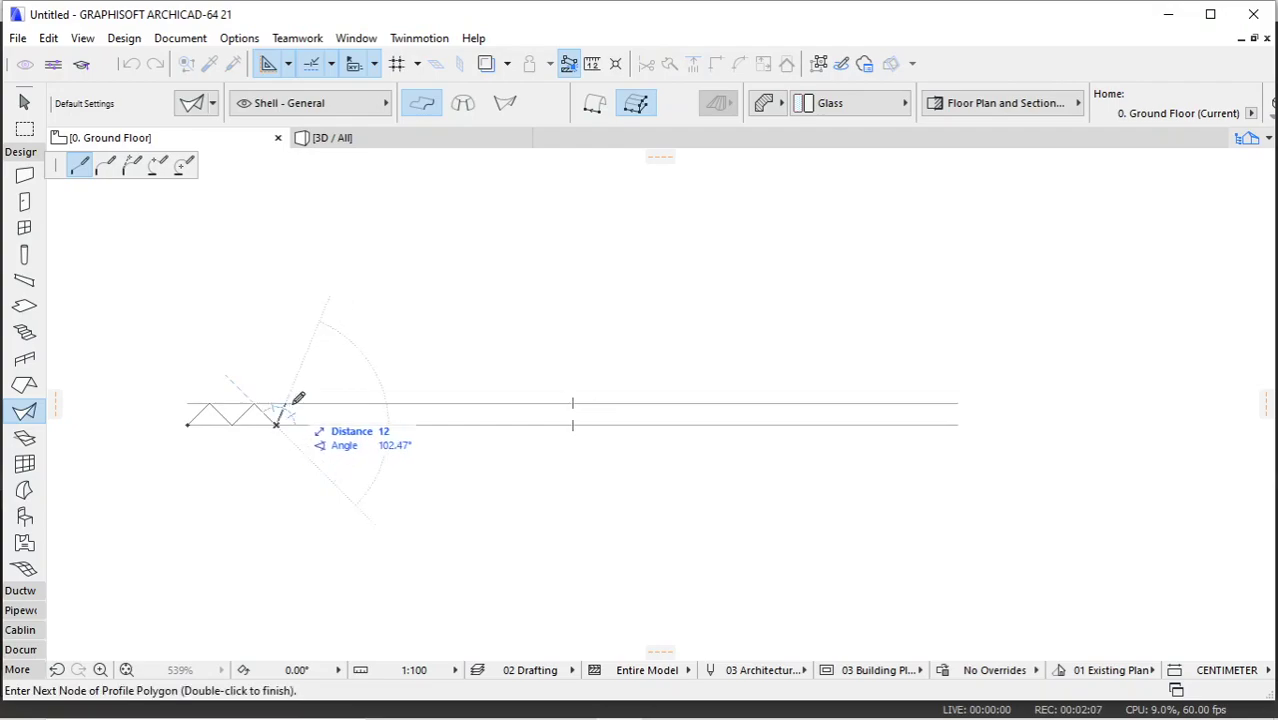
click(299, 403)
click(321, 424)
click(342, 403)
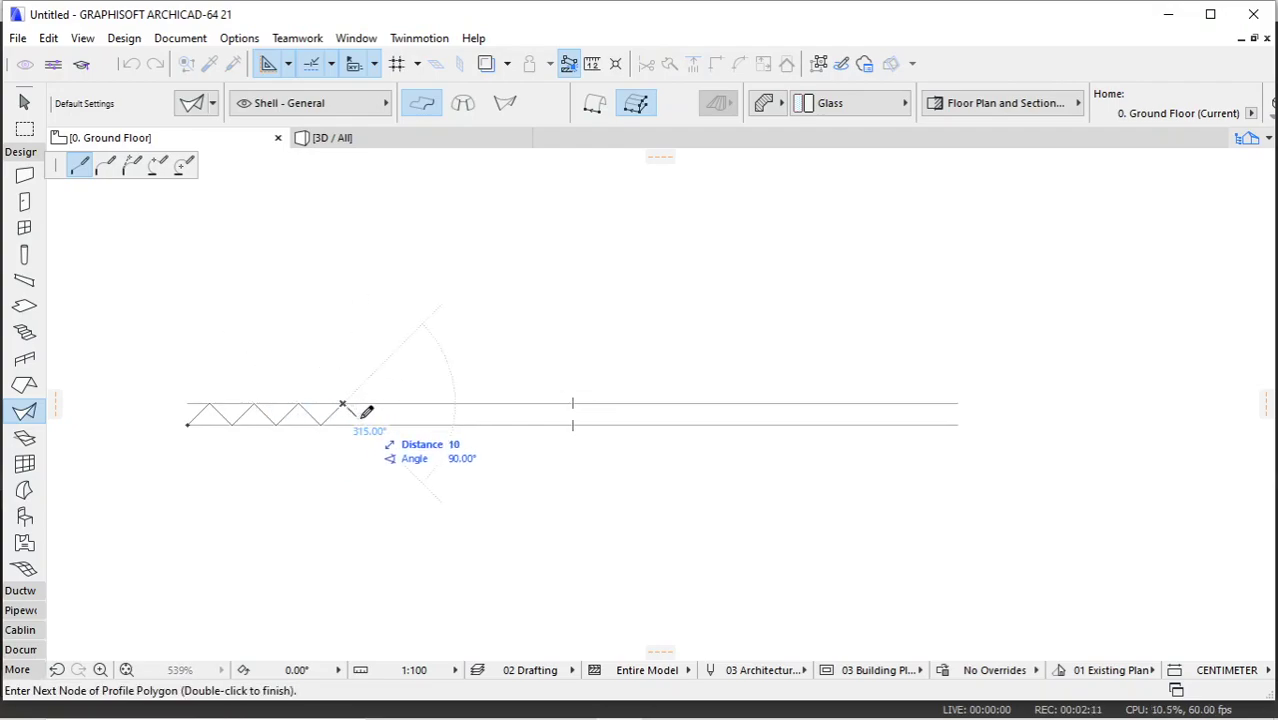
click(364, 424)
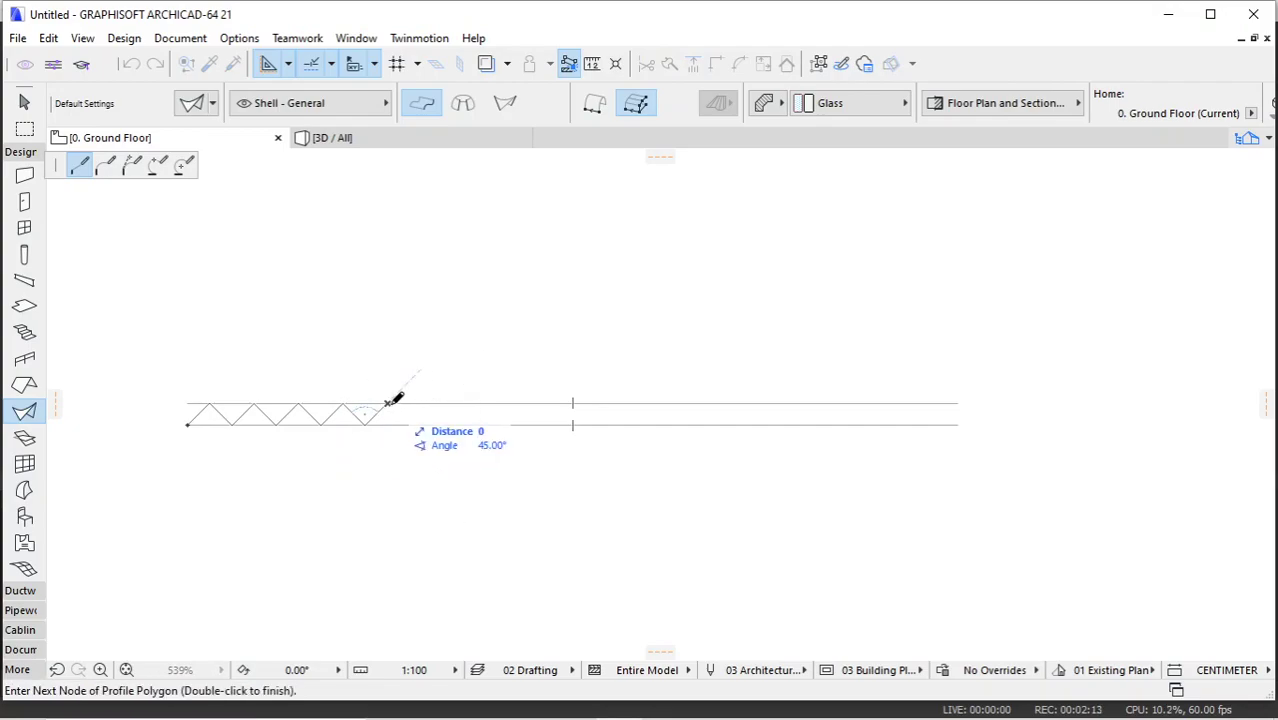
click(408, 424)
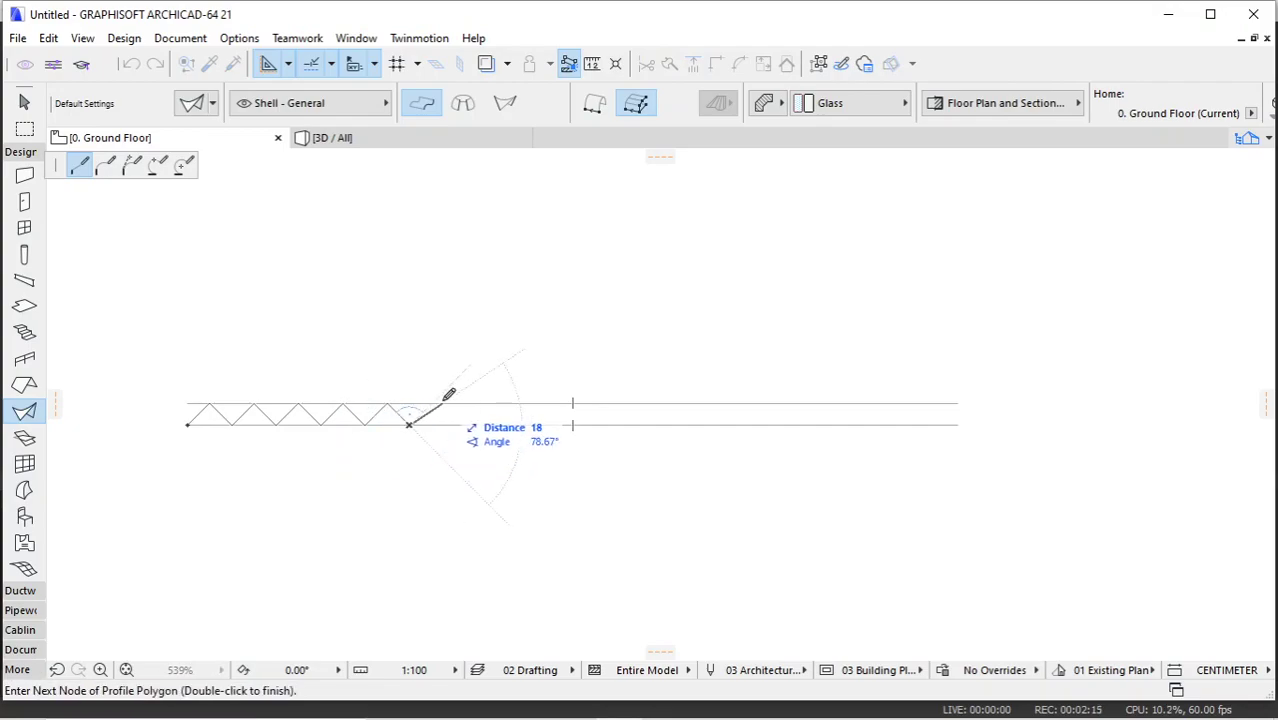
click(431, 403)
click(454, 424)
click(476, 403)
double_click(499, 424)
click(499, 424)
click(521, 403)
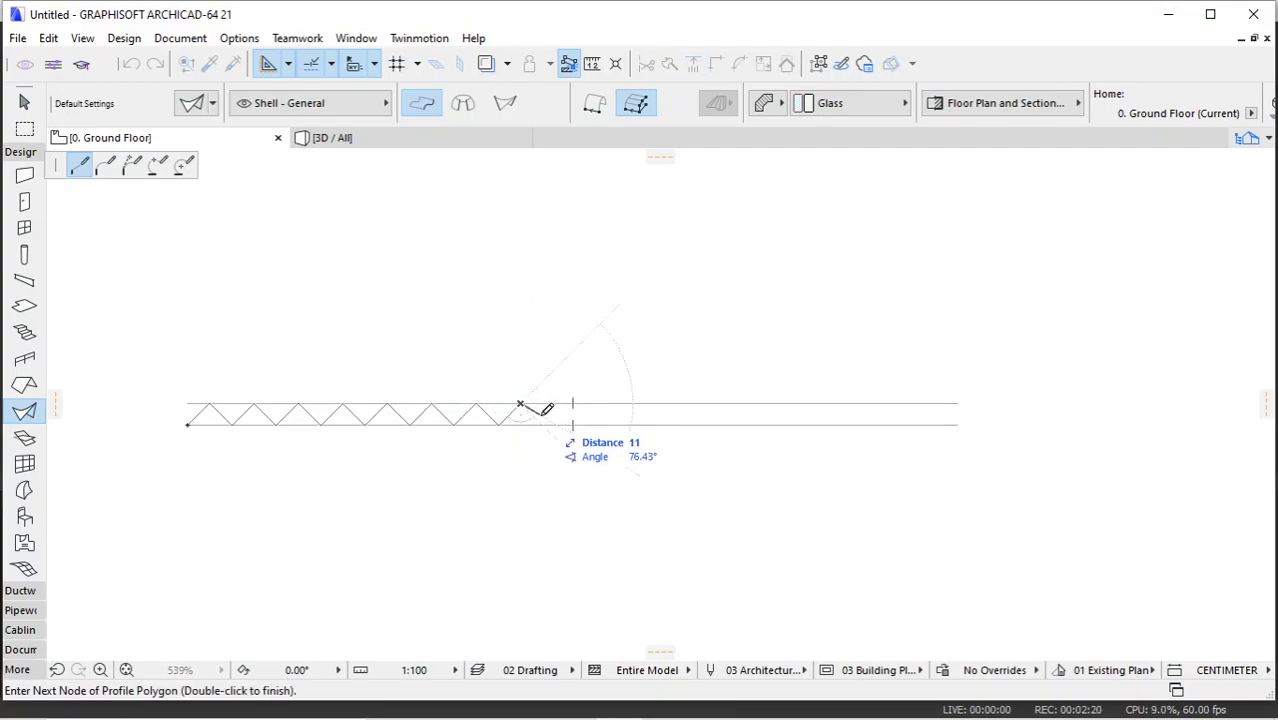
Step: Finish the zigzag profile and extrude it with a vector length of 300 cm
right_click(548, 318)
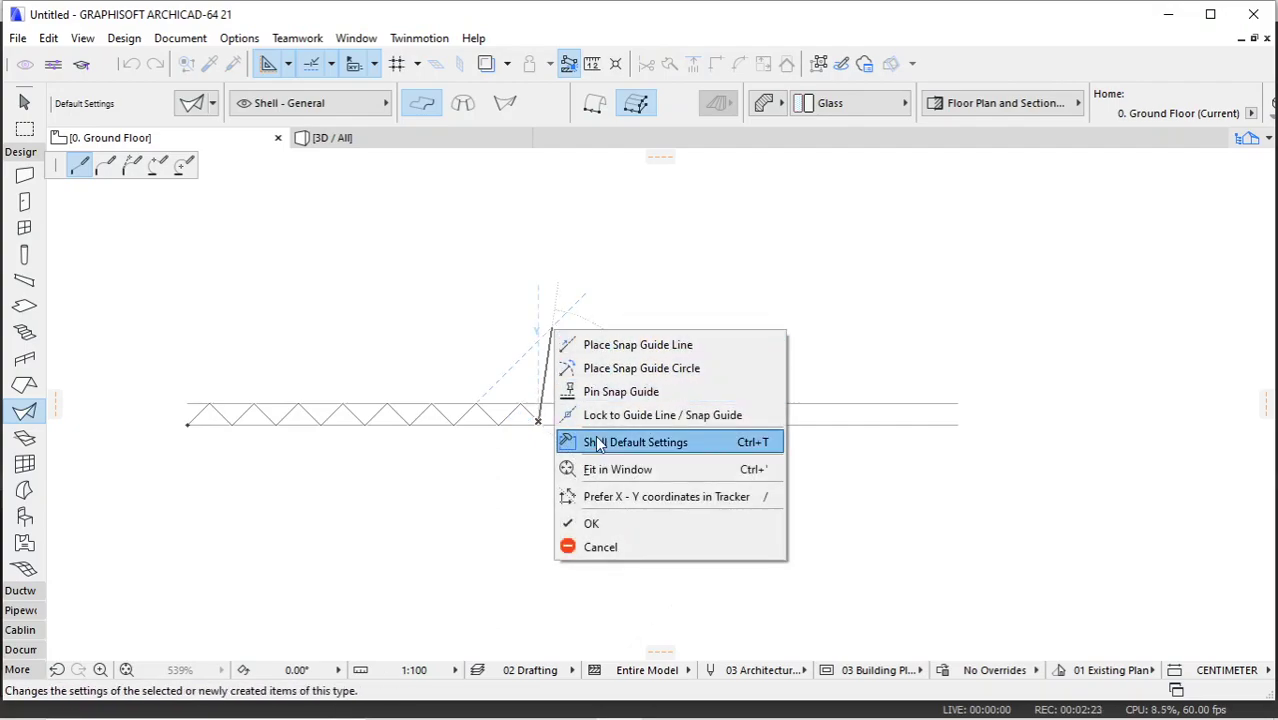
click(565, 522)
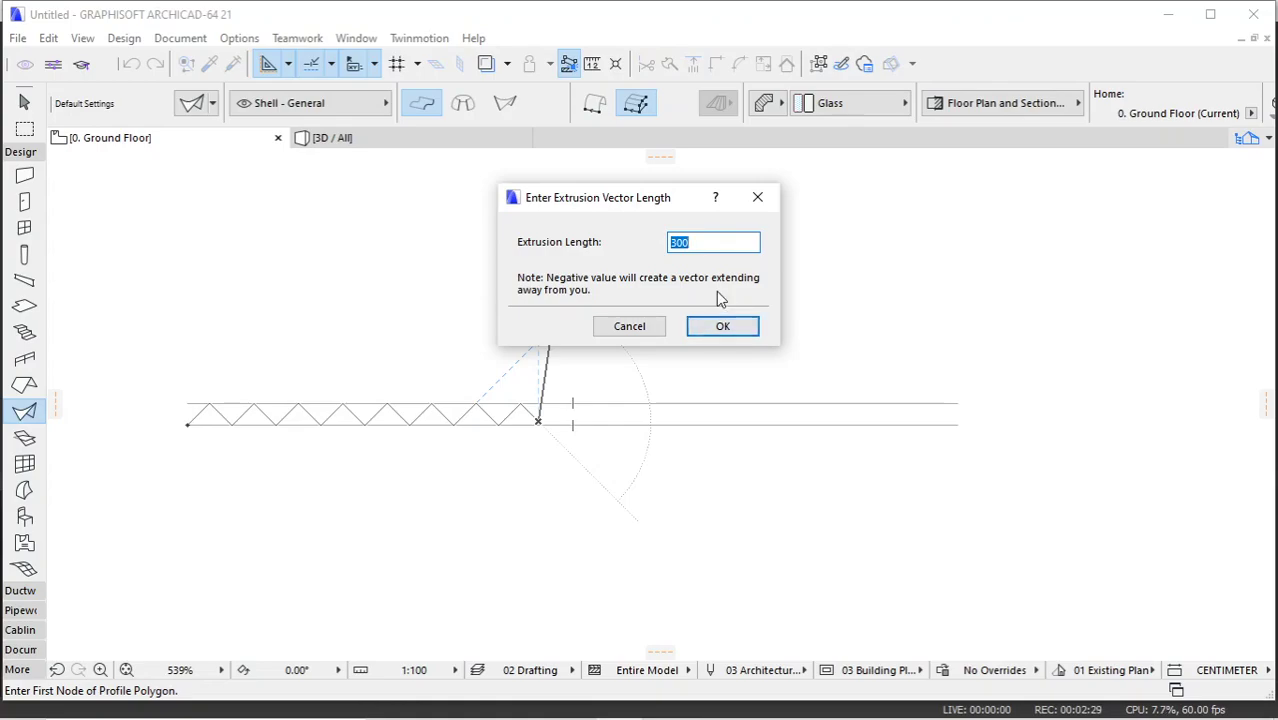
click(722, 327)
scroll(183, 431, up, 5)
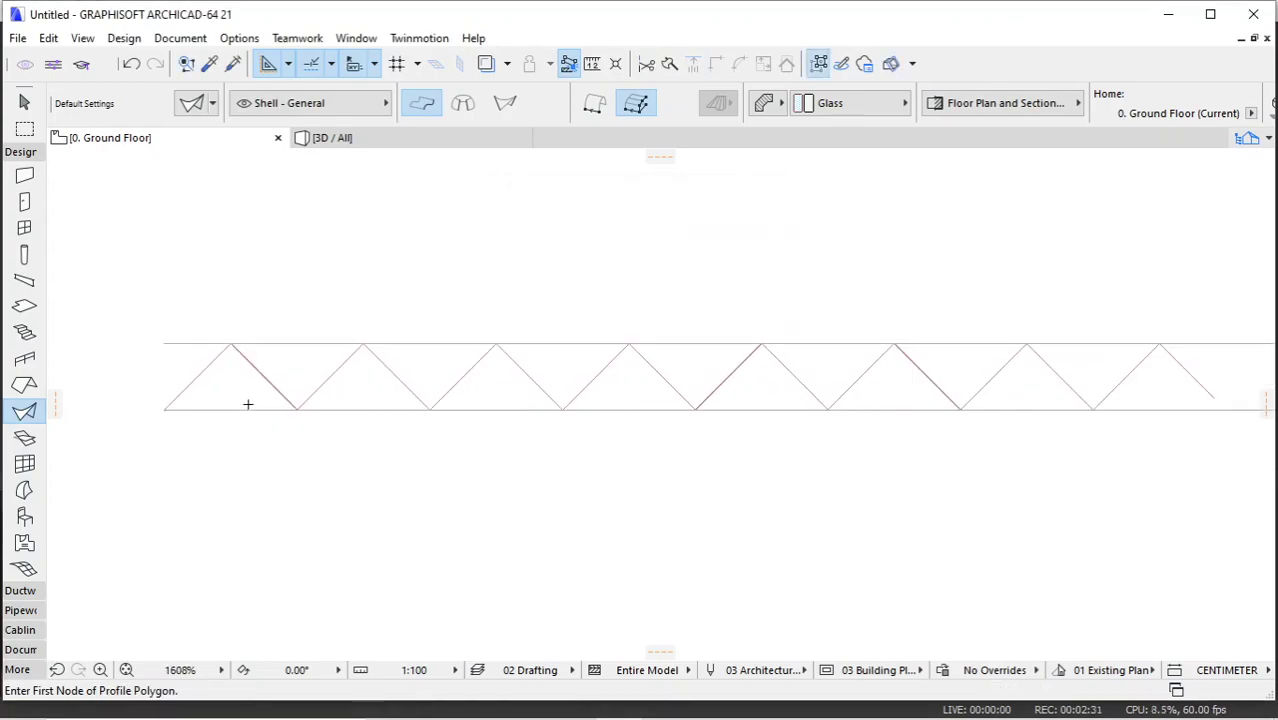
Step: Examine the extruded zigzag shell in the 3D view
click(390, 146)
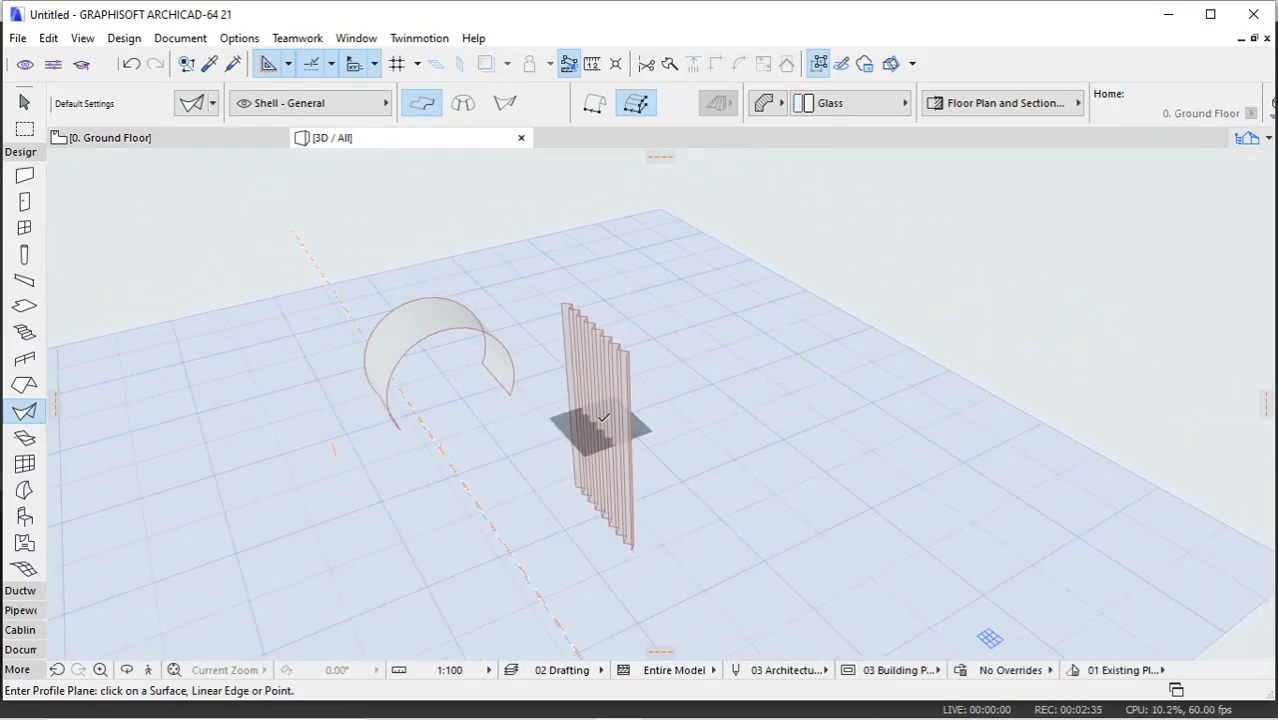
click(603, 420)
shift+middle_drag(618, 450, 662, 308)
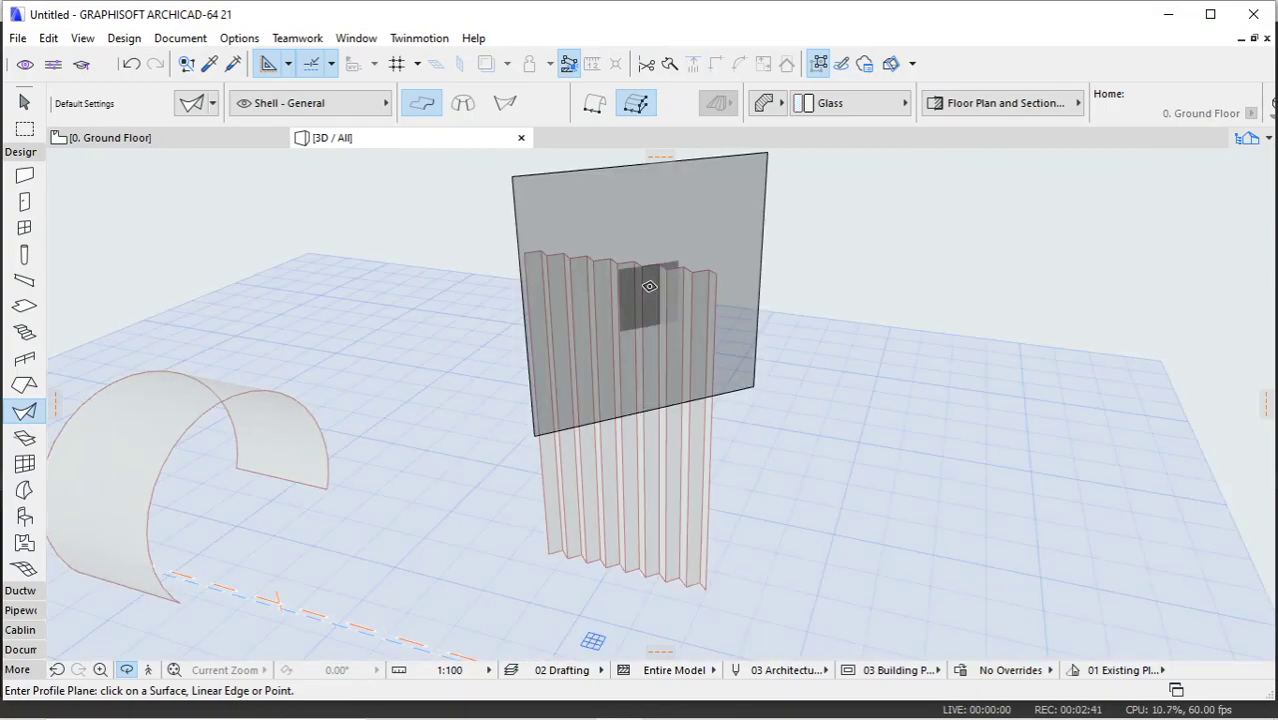
click(649, 286)
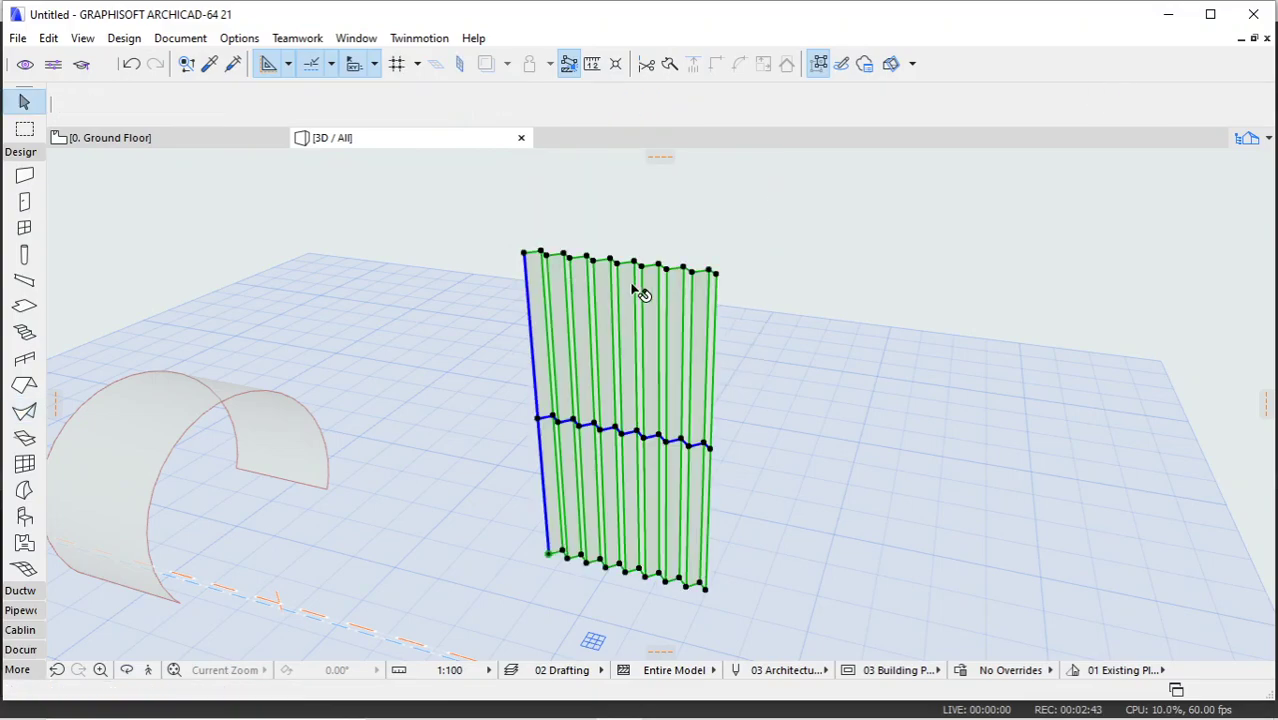
Step: Open the zigzag shell's selection settings and enable the override for all three of its surfaces
double_click(533, 290)
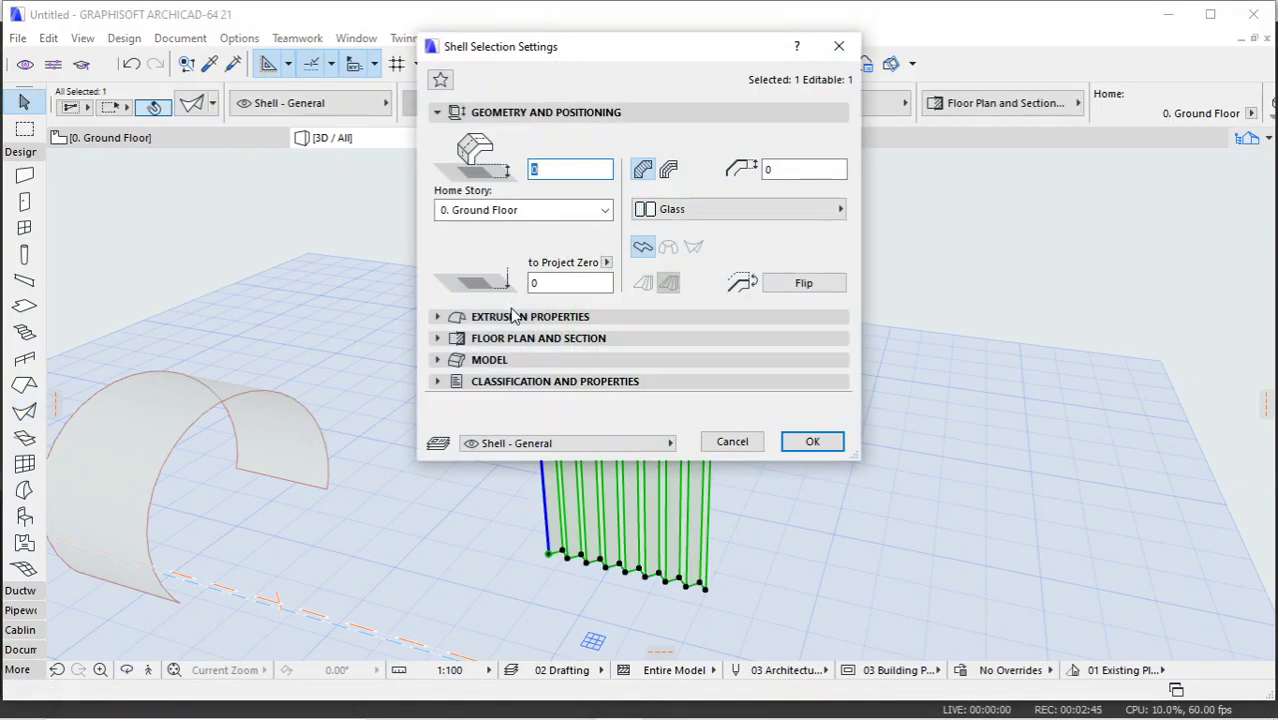
click(515, 360)
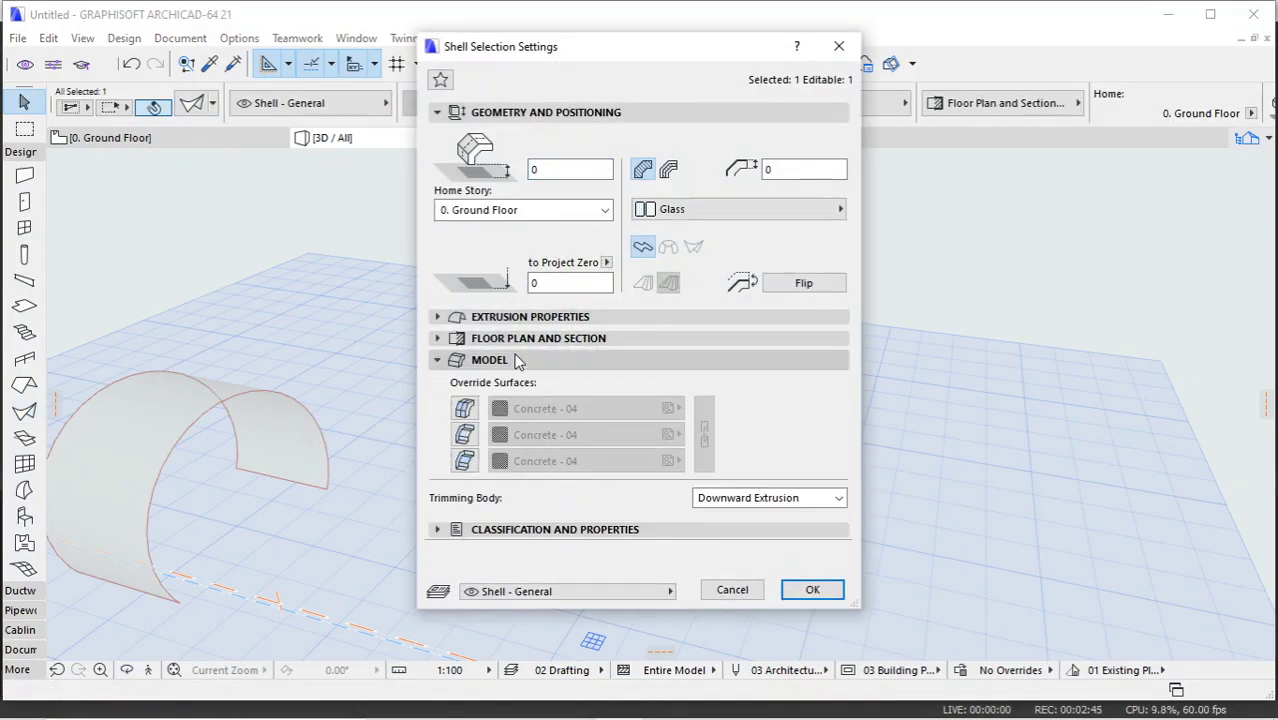
click(464, 408)
click(464, 434)
click(464, 460)
Step: Try to set the zigzag shell's first surface override to Parquet - 02 and close the settings
click(660, 408)
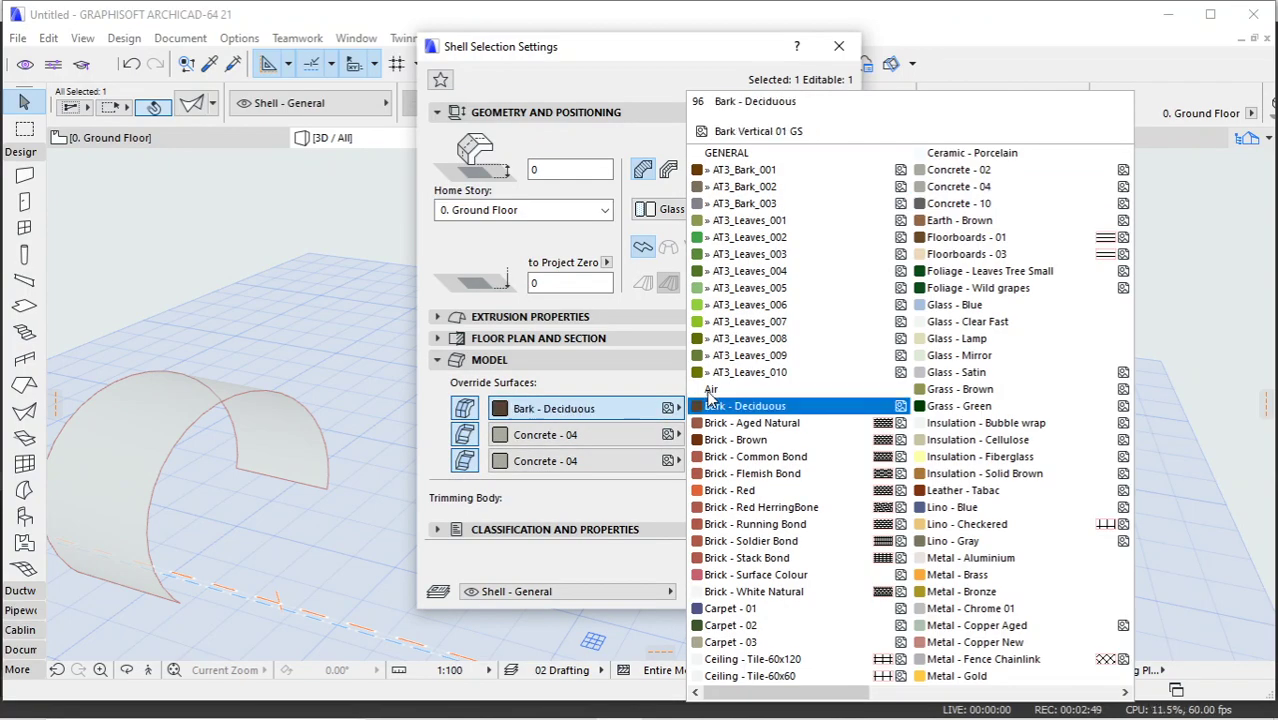
scroll(885, 345, down, 3)
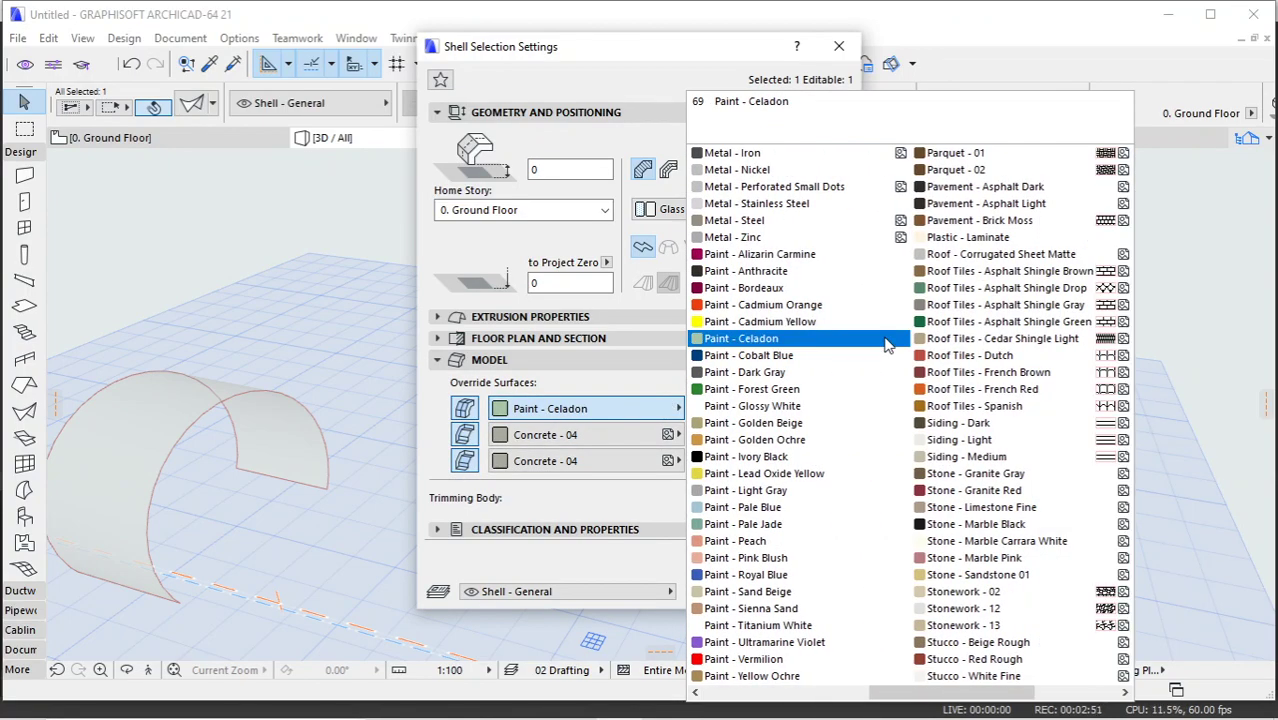
scroll(880, 380, down, 2)
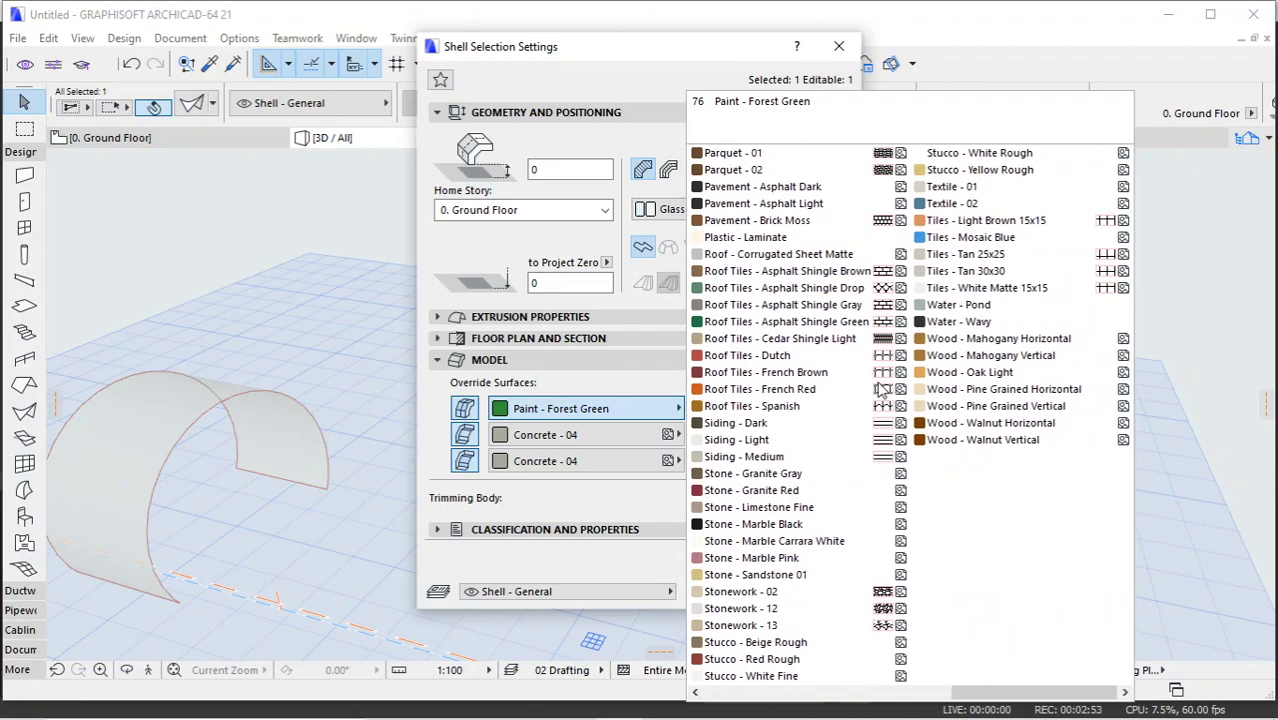
click(761, 177)
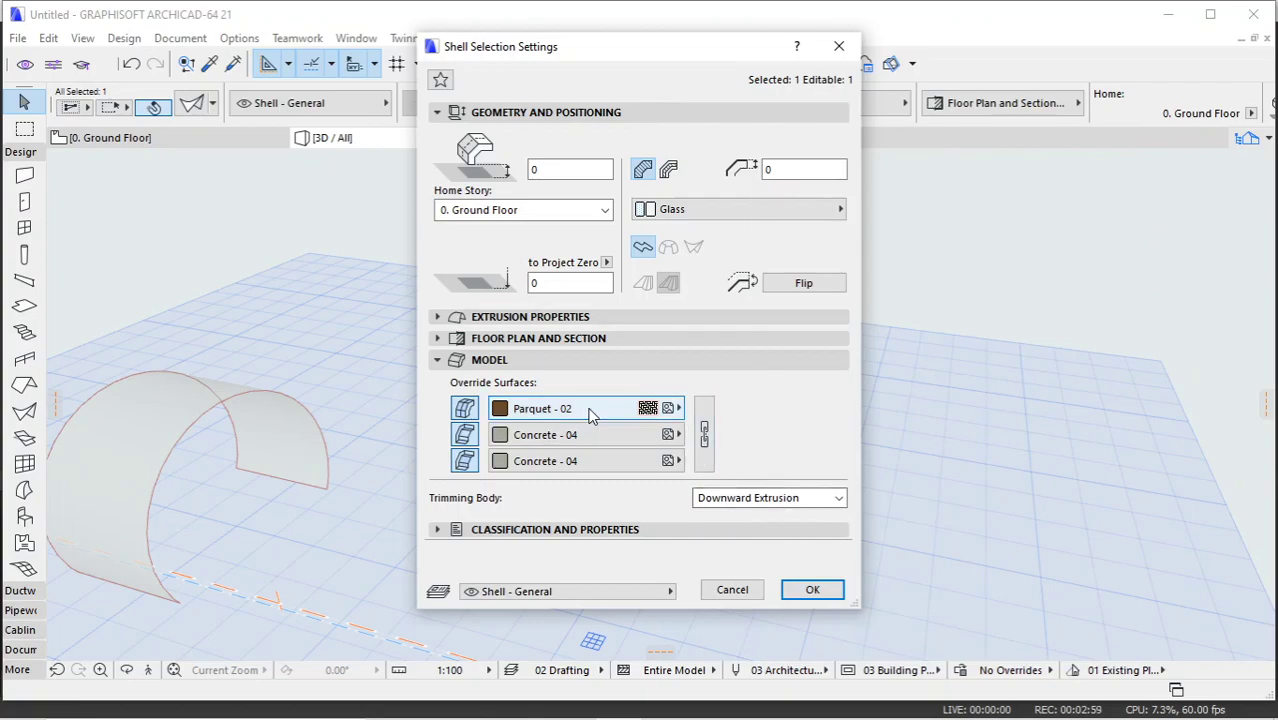
click(675, 409)
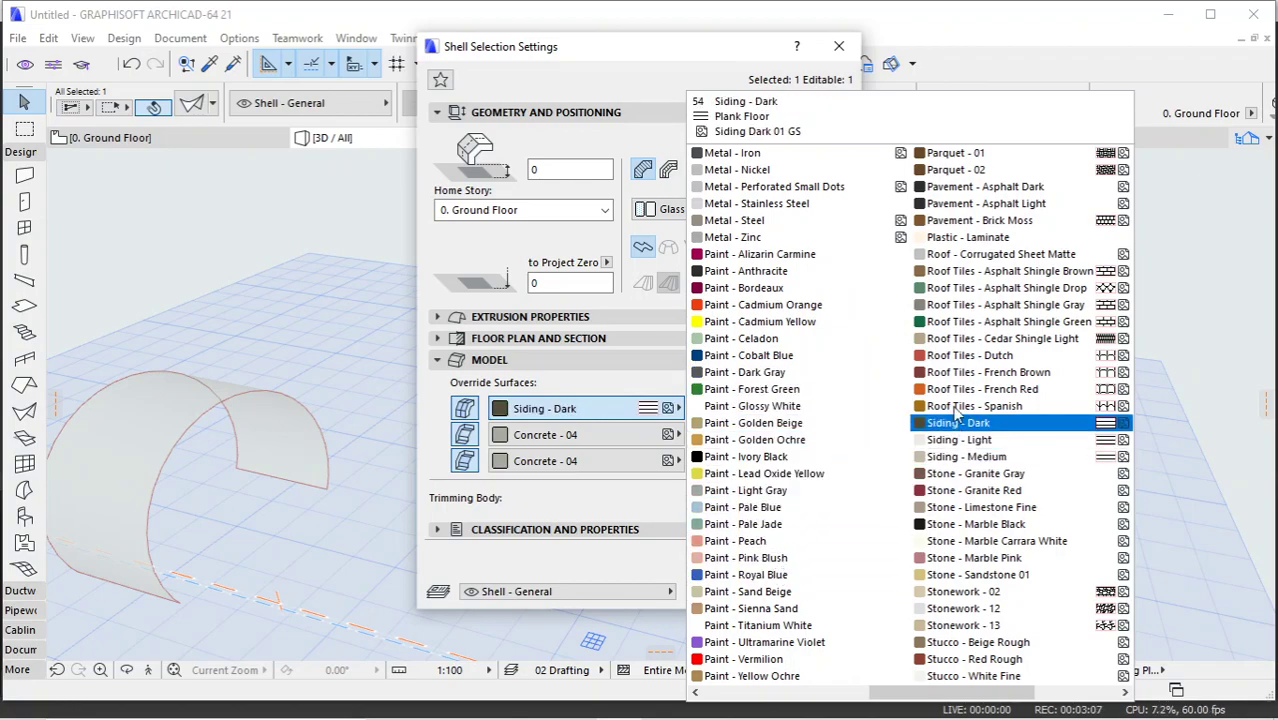
key(Escape)
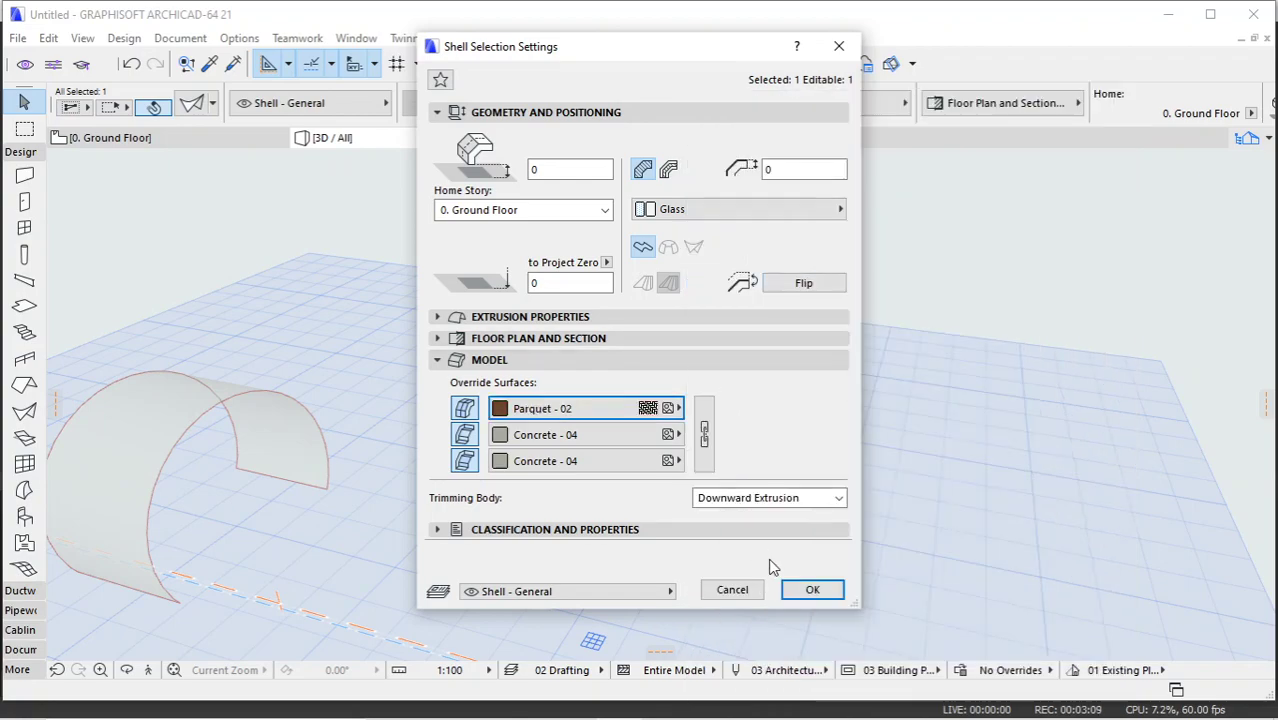
click(789, 586)
Step: Select the zigzag shell on the ground floor plan
click(822, 324)
shift+middle_drag(819, 322, 516, 254)
click(218, 140)
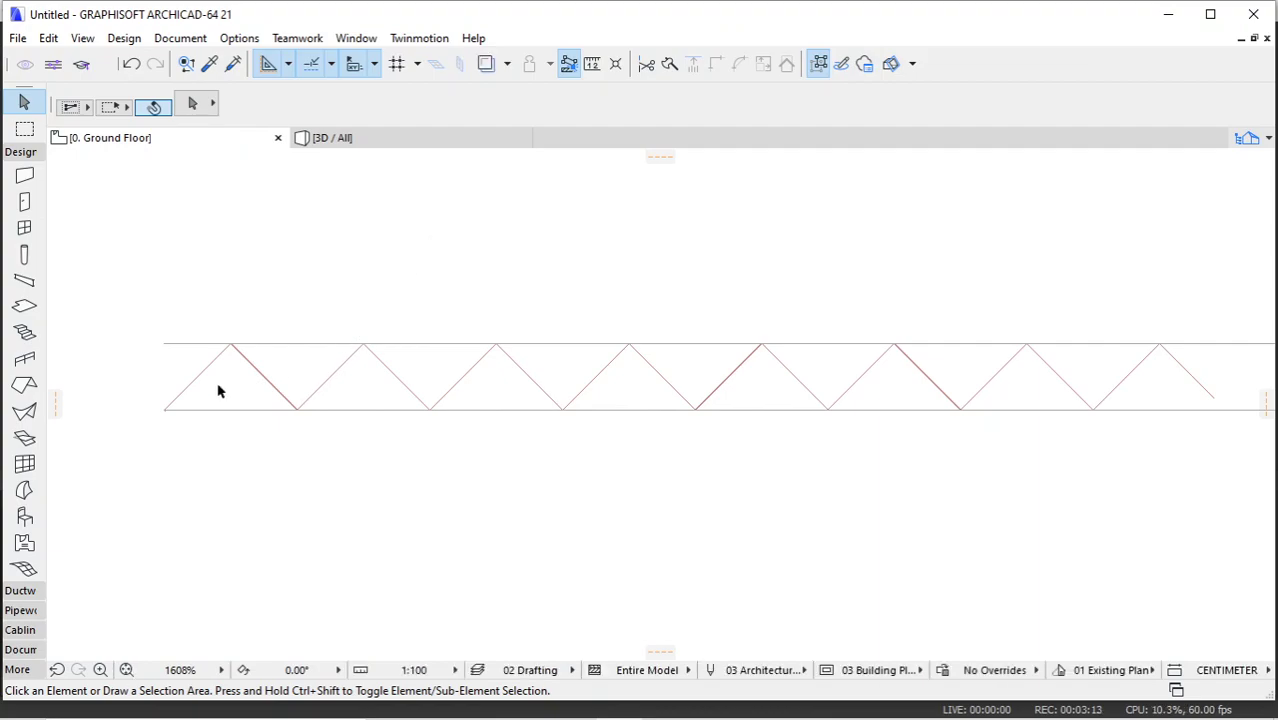
click(228, 354)
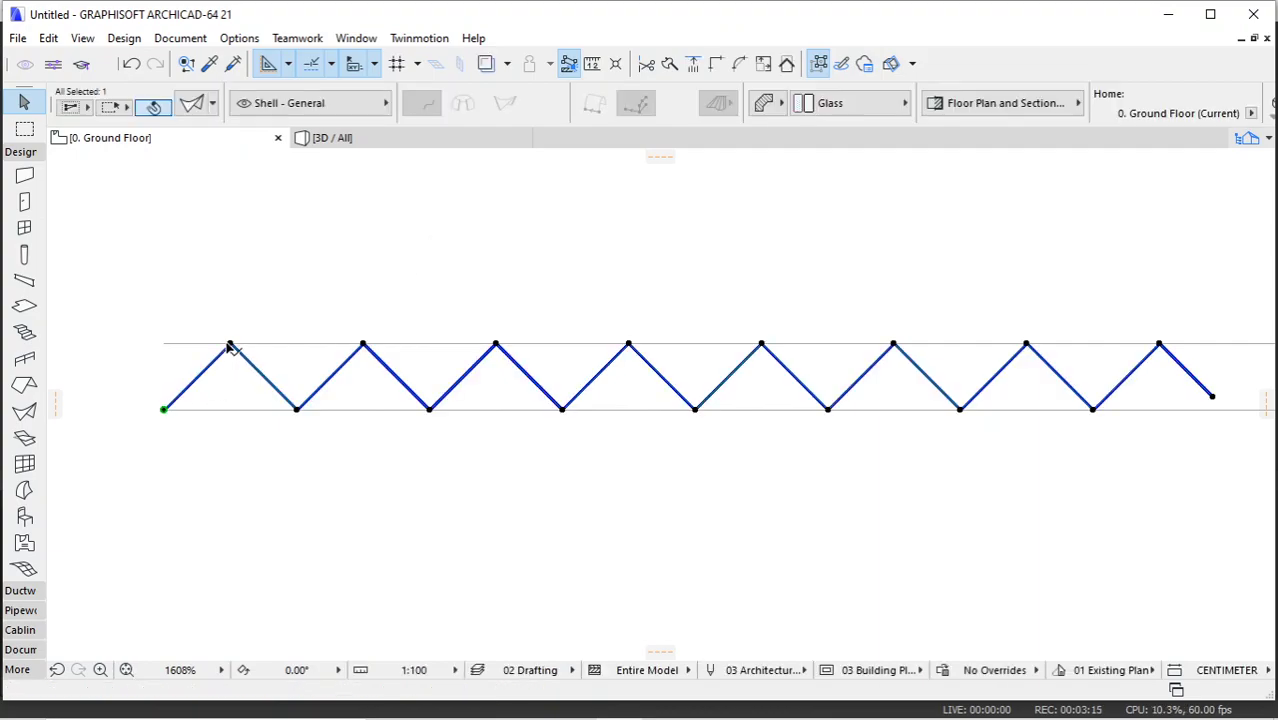
Step: Try to fillet all corners of the zigzag profile with a radius of 1 cm, and undo it
click(230, 347)
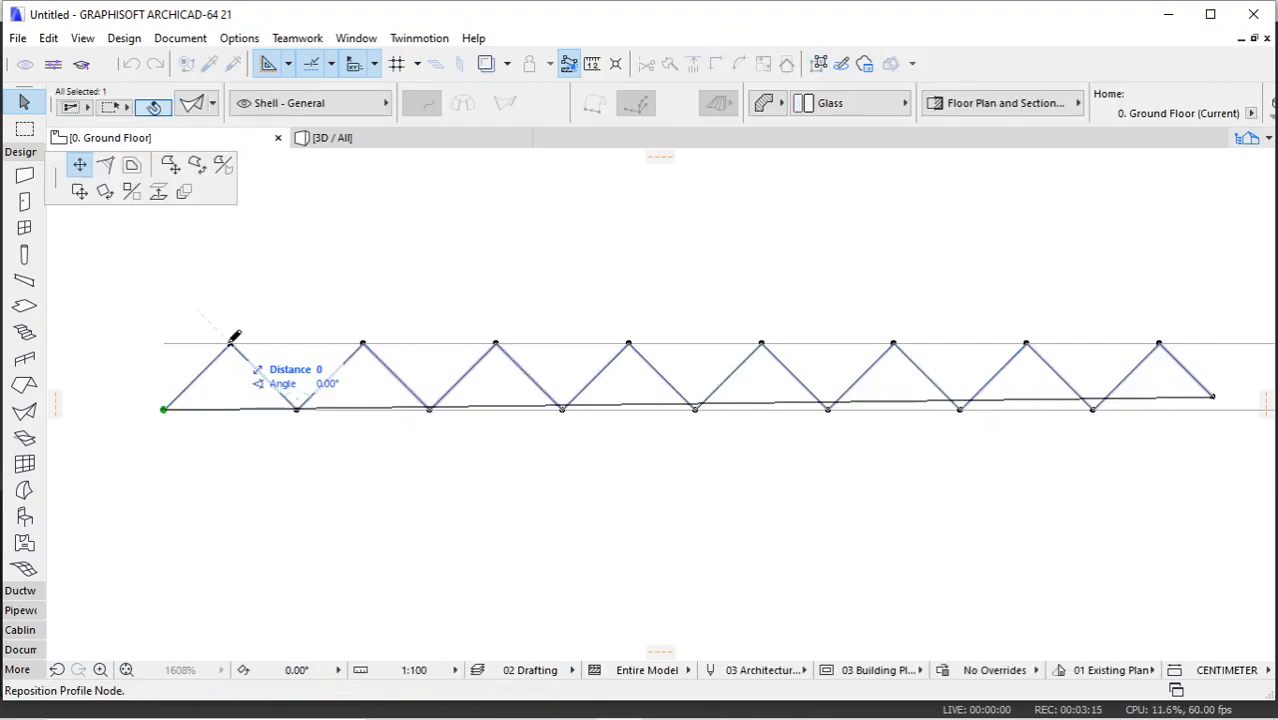
click(107, 167)
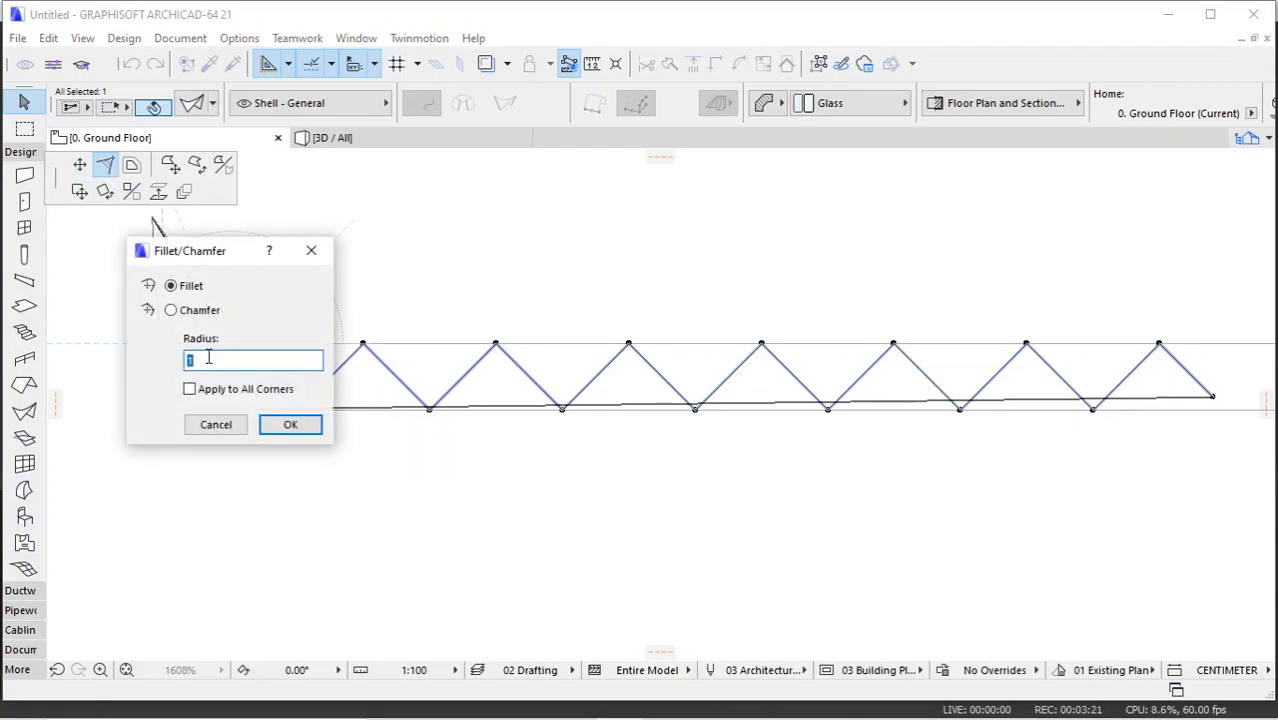
click(288, 425)
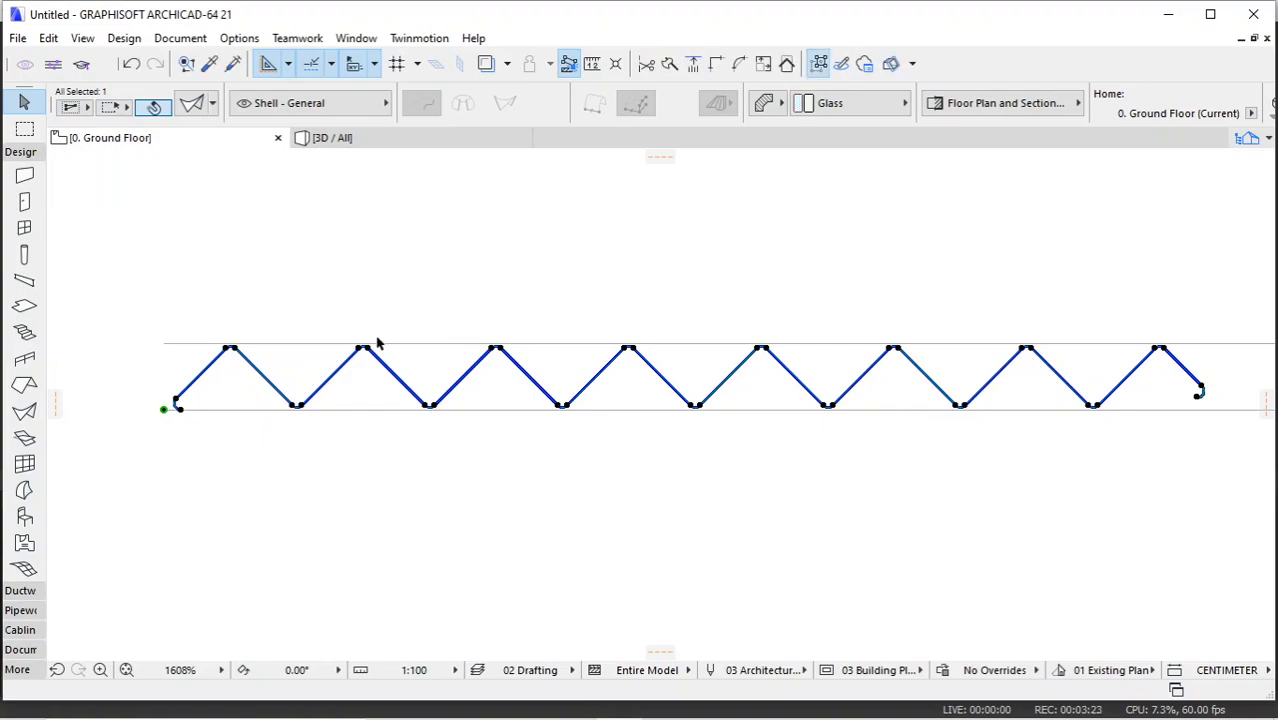
key(ctrl+z)
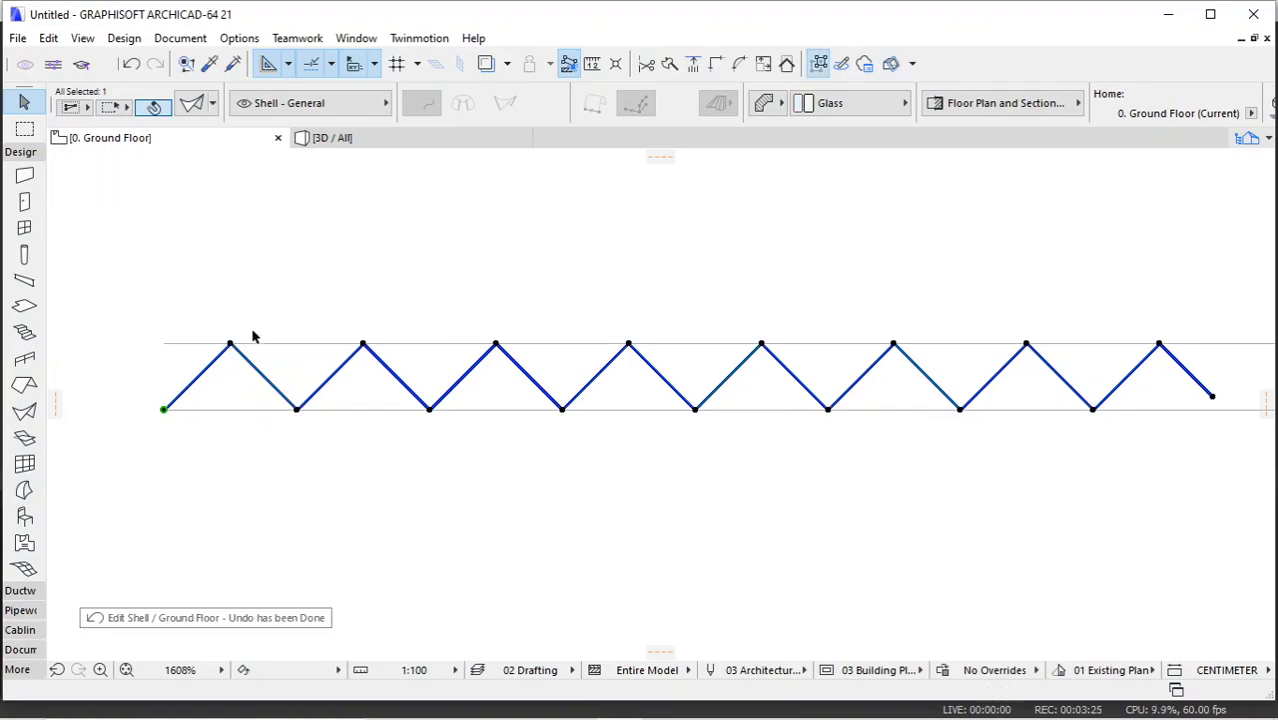
Step: Try a 3 cm radius fillet on only the first peak of the zigzag profile, and undo it
click(231, 345)
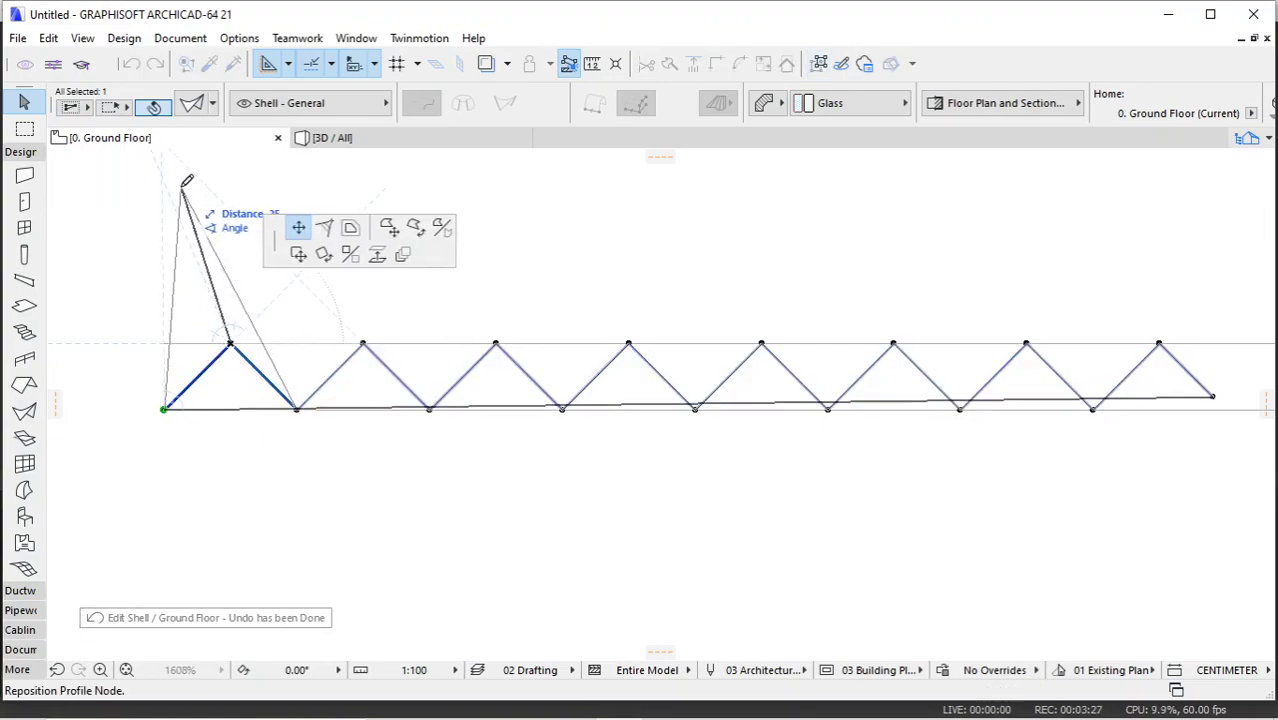
click(104, 168)
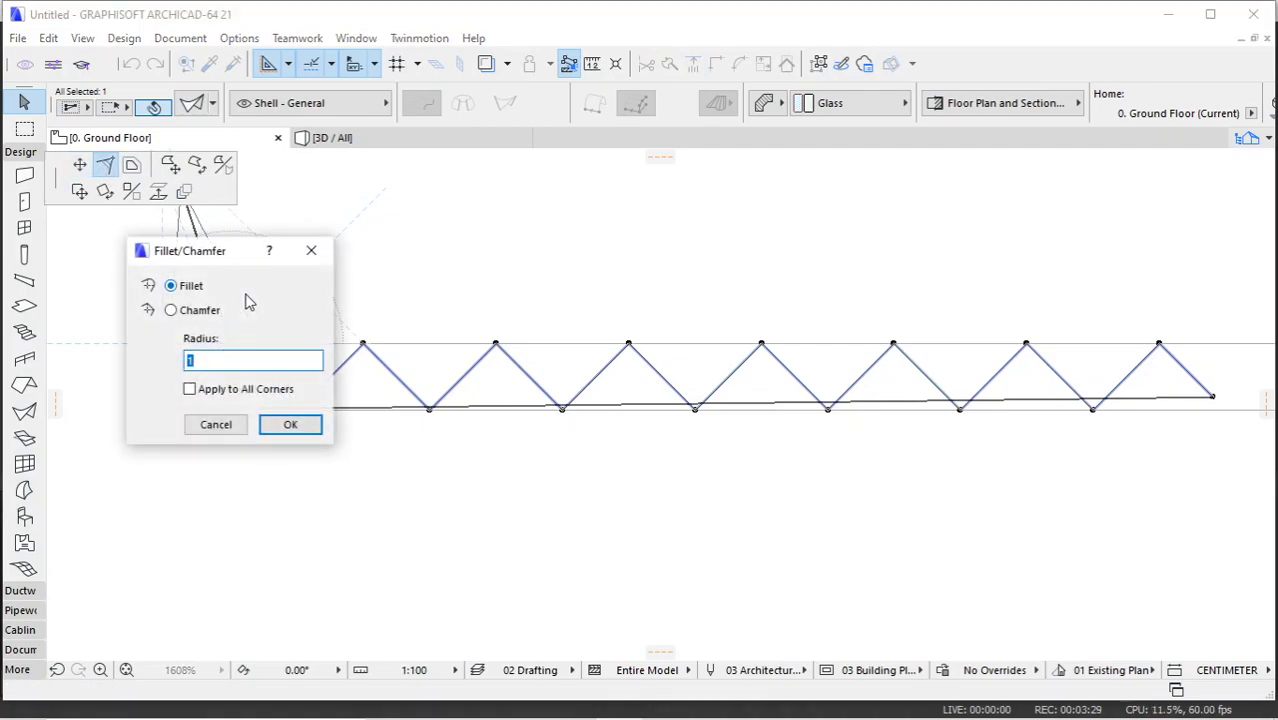
key(Return)
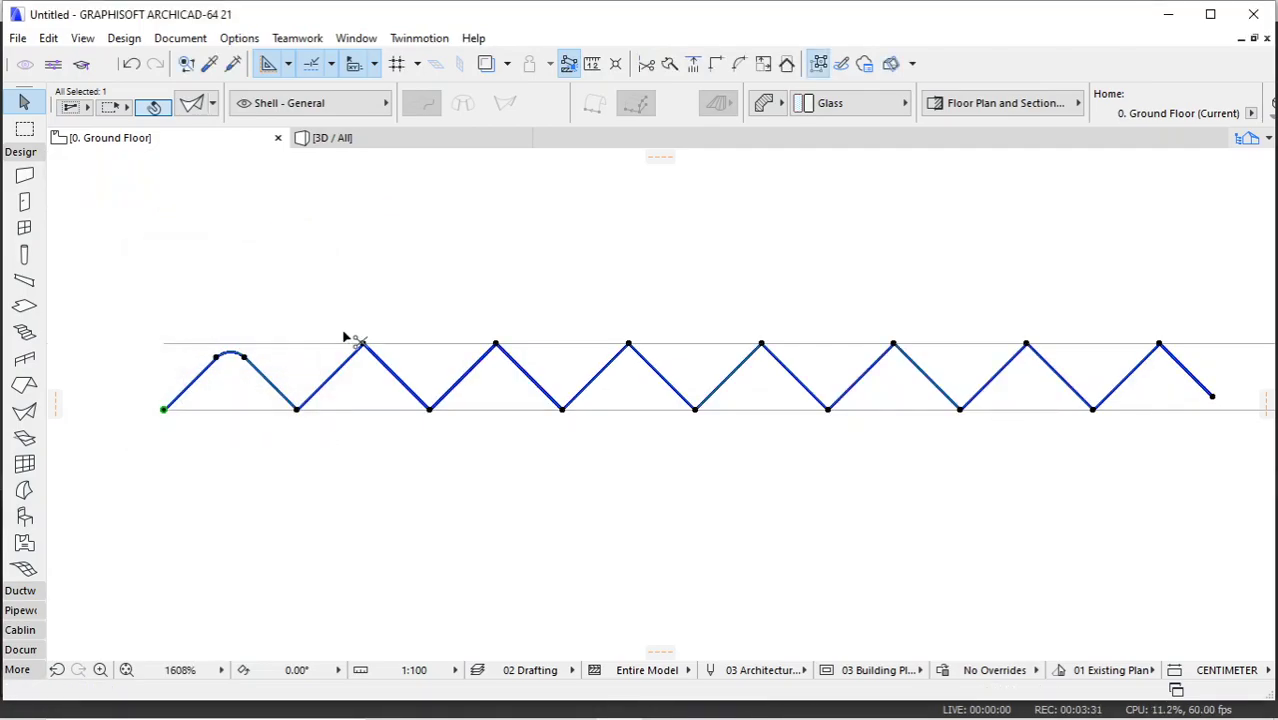
key(ctrl+z)
Step: Fillet all corners of the zigzag profile with a radius of 3 cm and deselect the shell
click(230, 345)
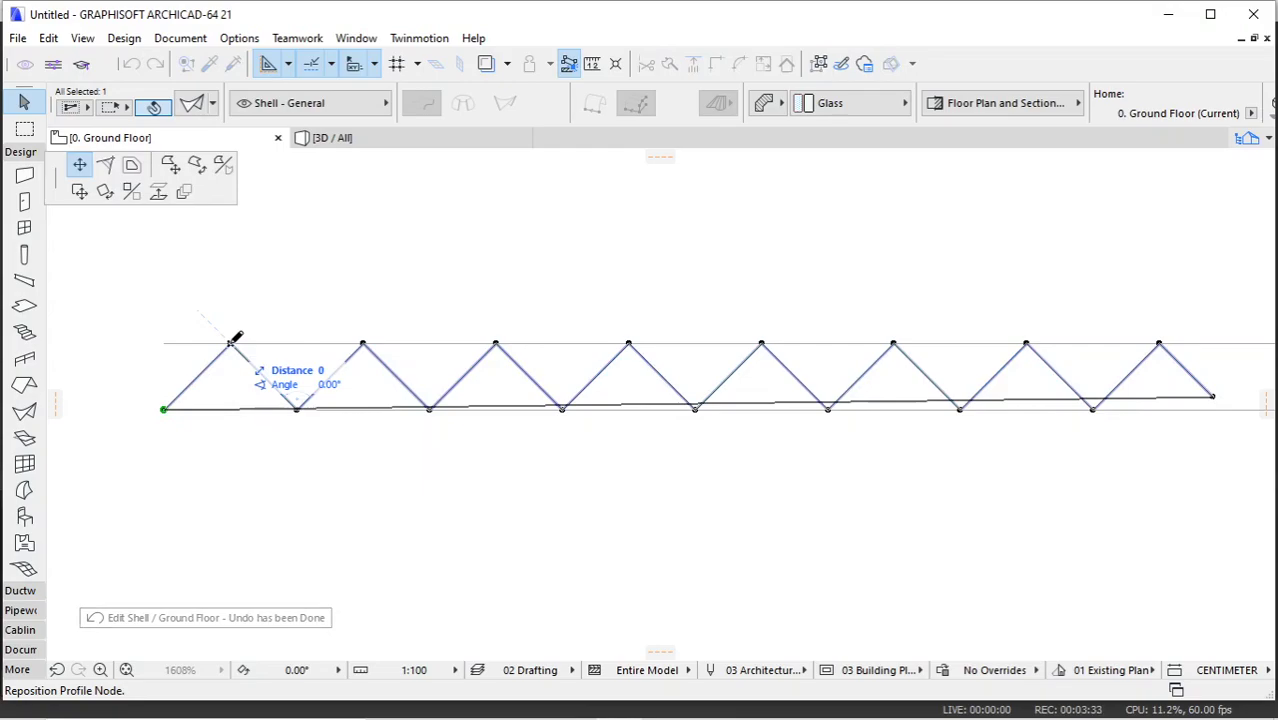
click(105, 167)
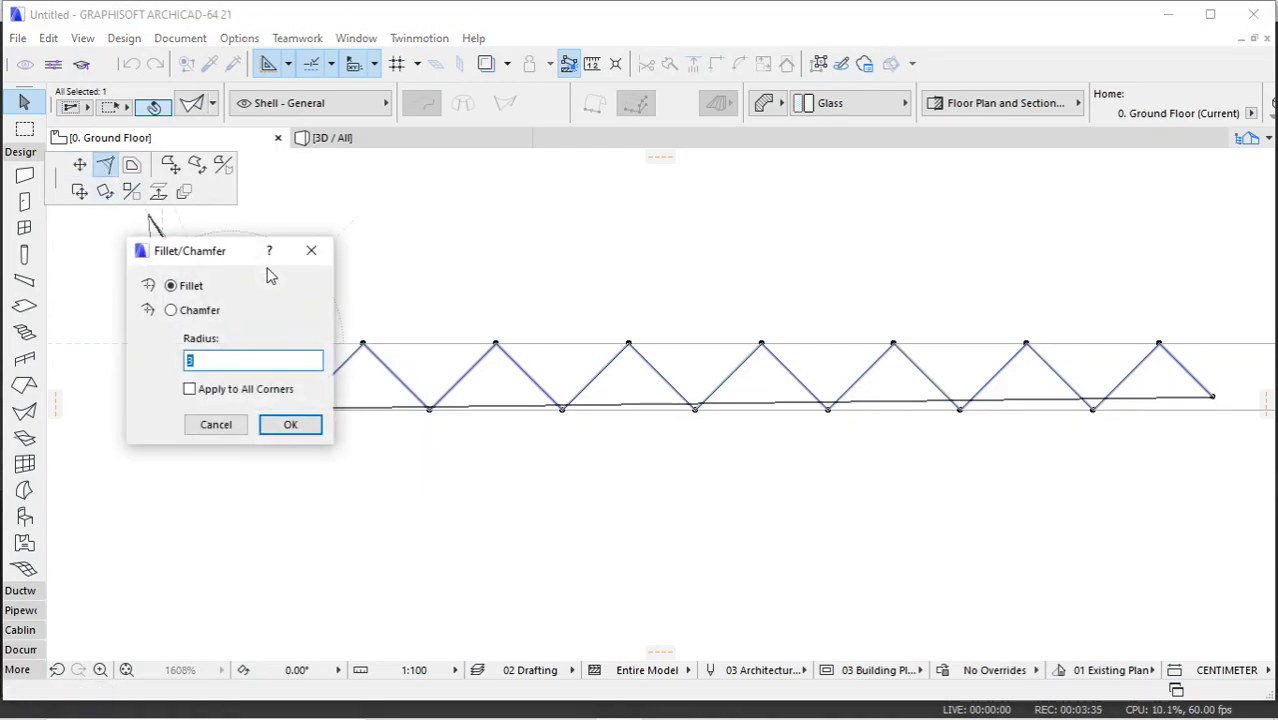
click(272, 428)
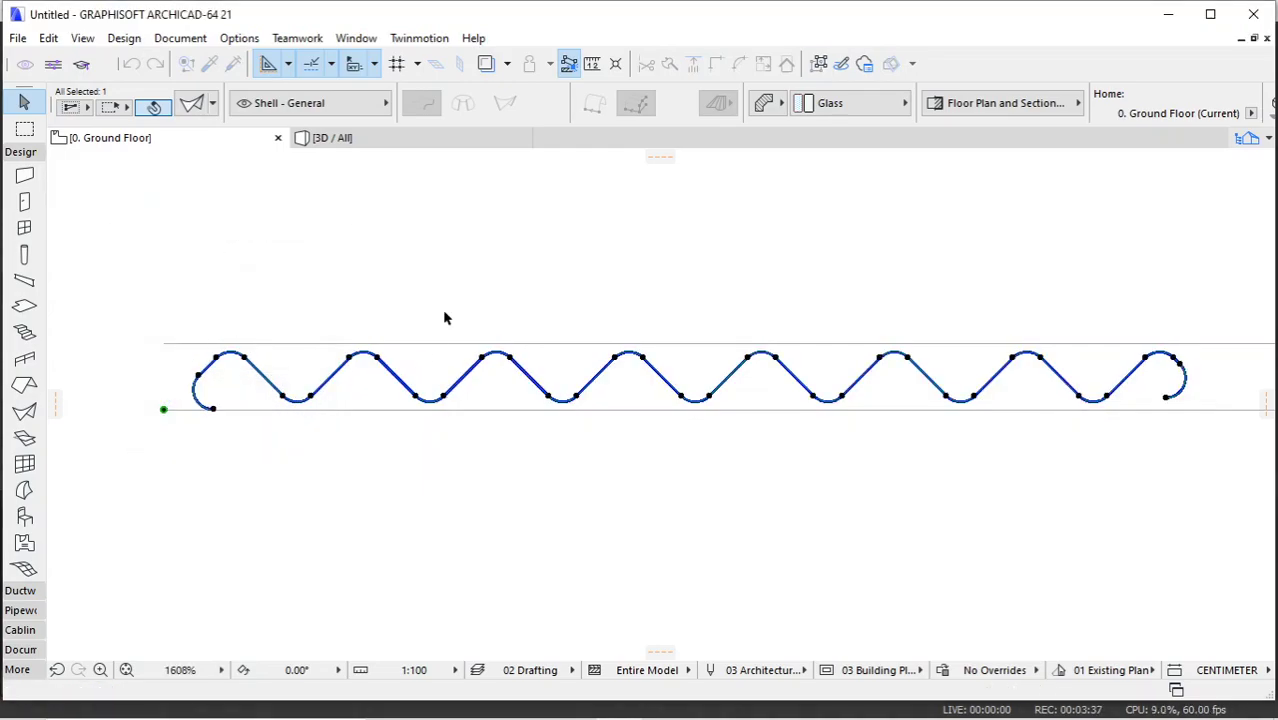
click(443, 309)
Step: Examine the rounded, corrugated glass shell in the 3D view
click(370, 150)
mouse_move(442, 337)
shift+middle_down()
mouse_move(562, 388)
mouse_move(710, 340)
mouse_move(676, 388)
mouse_move(696, 474)
mouse_move(645, 471)
mouse_move(735, 386)
mouse_move(459, 340)
shift+middle_up()
scroll(686, 336, up, 3)
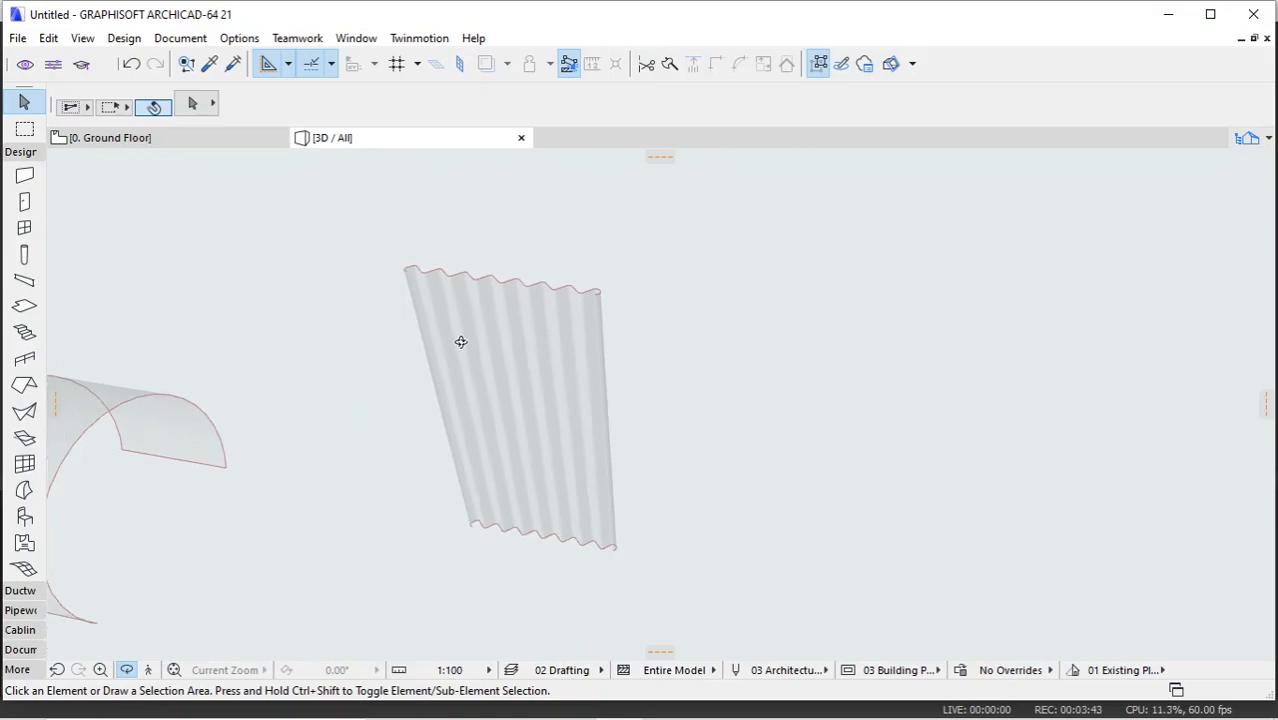
Step: Set the Shell tool to the revolved geometry method with simple construction on the ground floor plan
click(226, 140)
scroll(334, 343, down, 5)
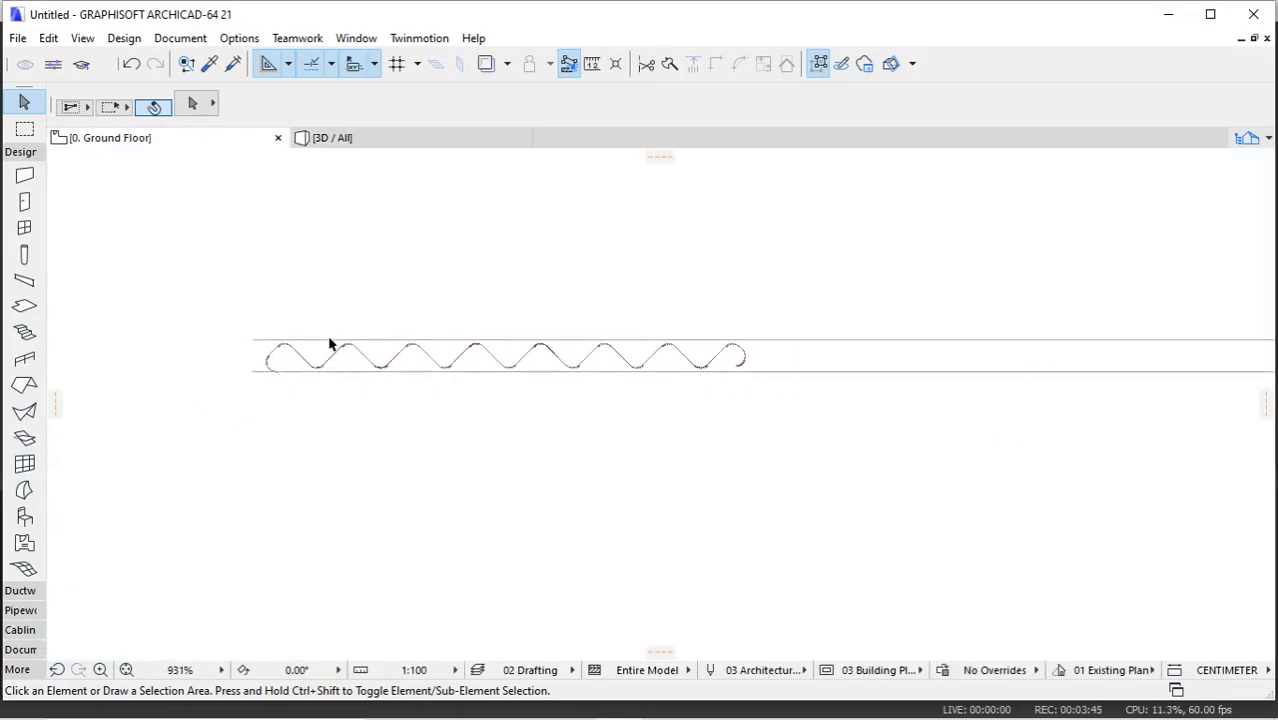
middle_drag(632, 347, 280, 360)
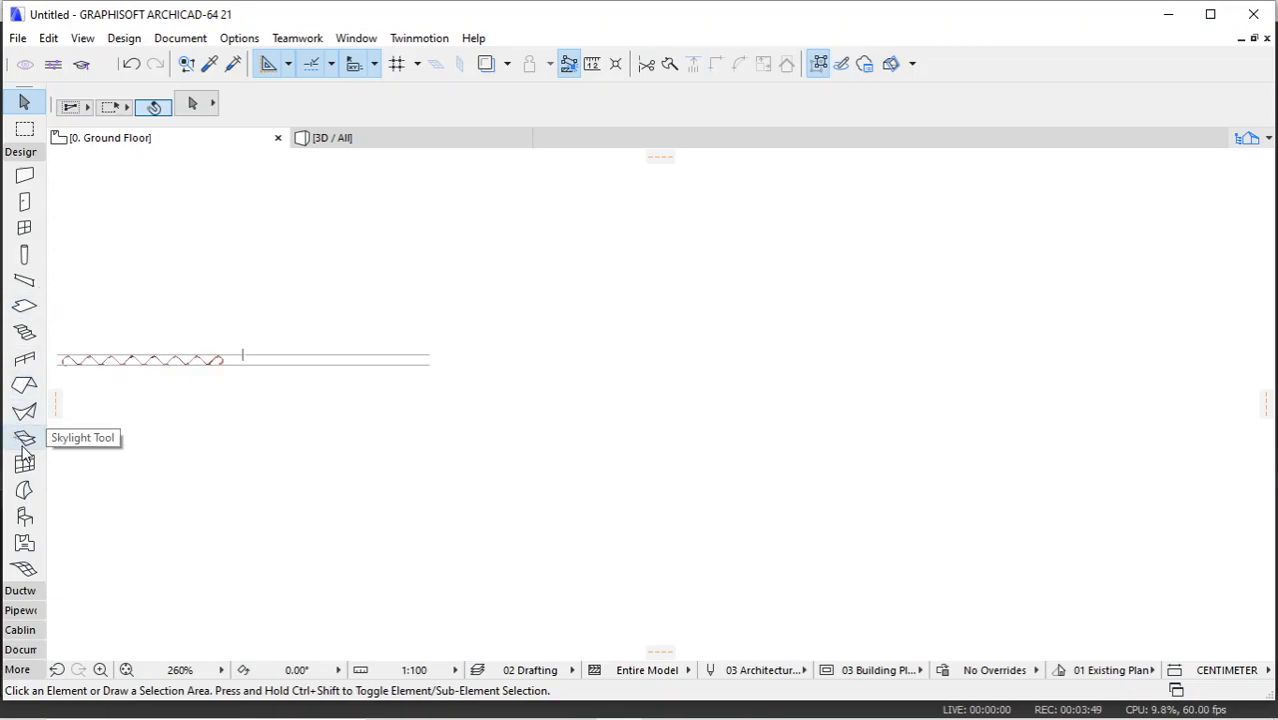
click(24, 411)
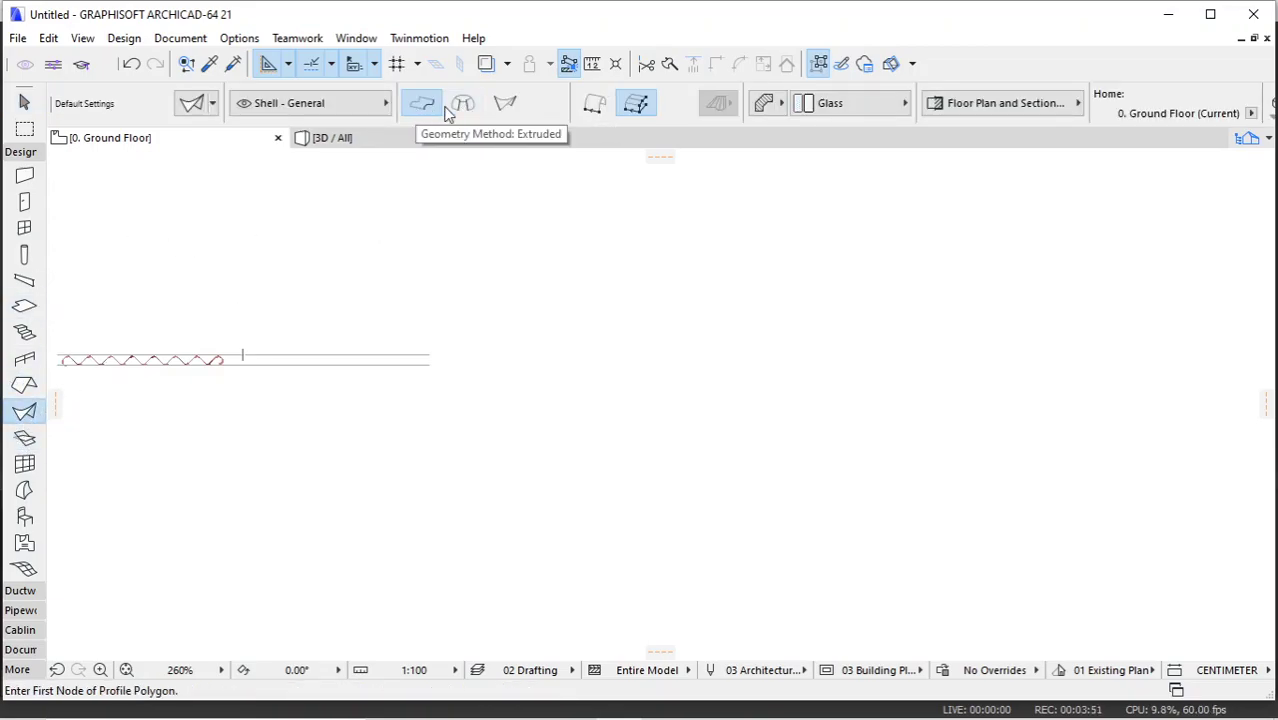
click(463, 106)
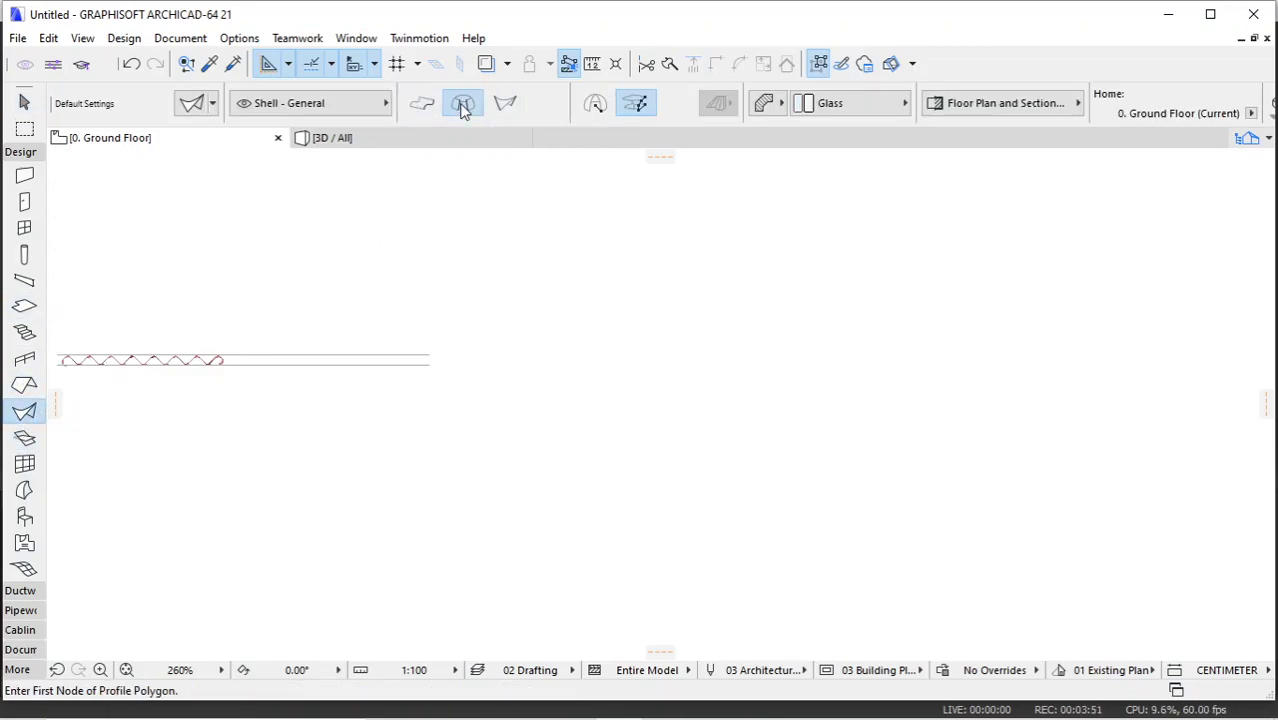
click(597, 106)
Step: Choose Plywood as the building material and place a simple revolved dome shell in the empty area beside the wavy shell
scroll(408, 283, down, 3)
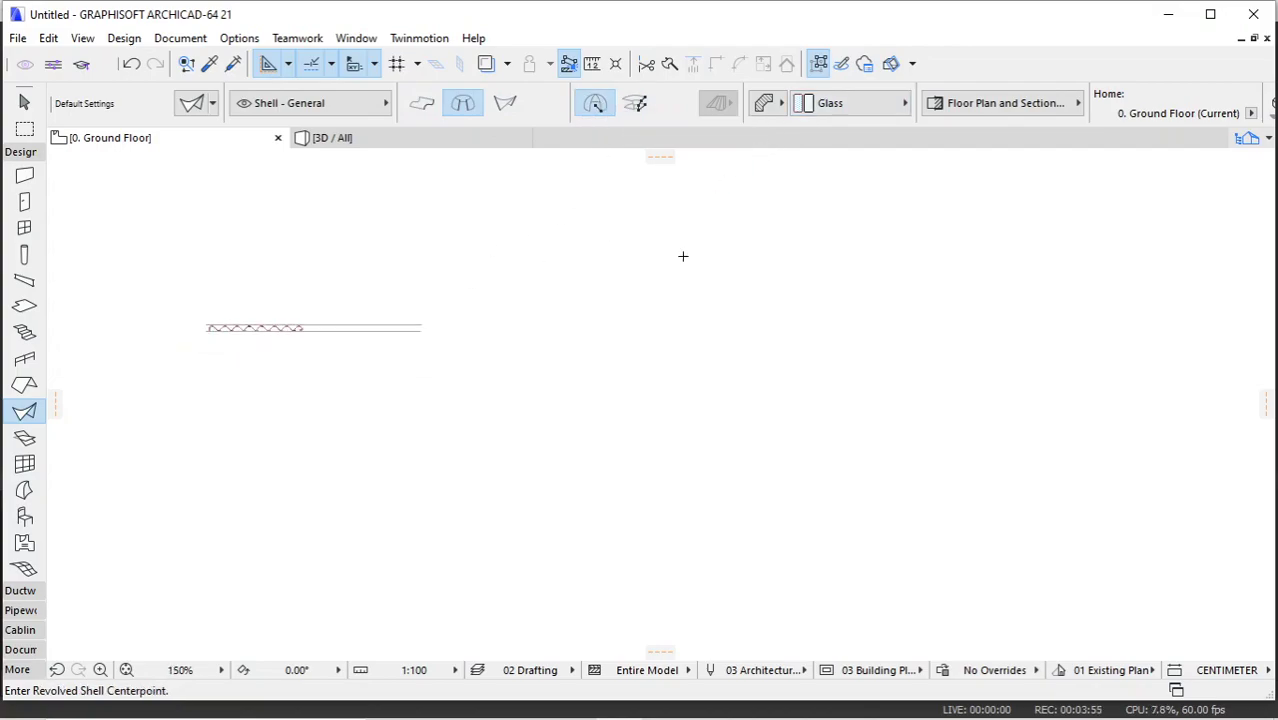
scroll(685, 254, up, 2)
click(810, 115)
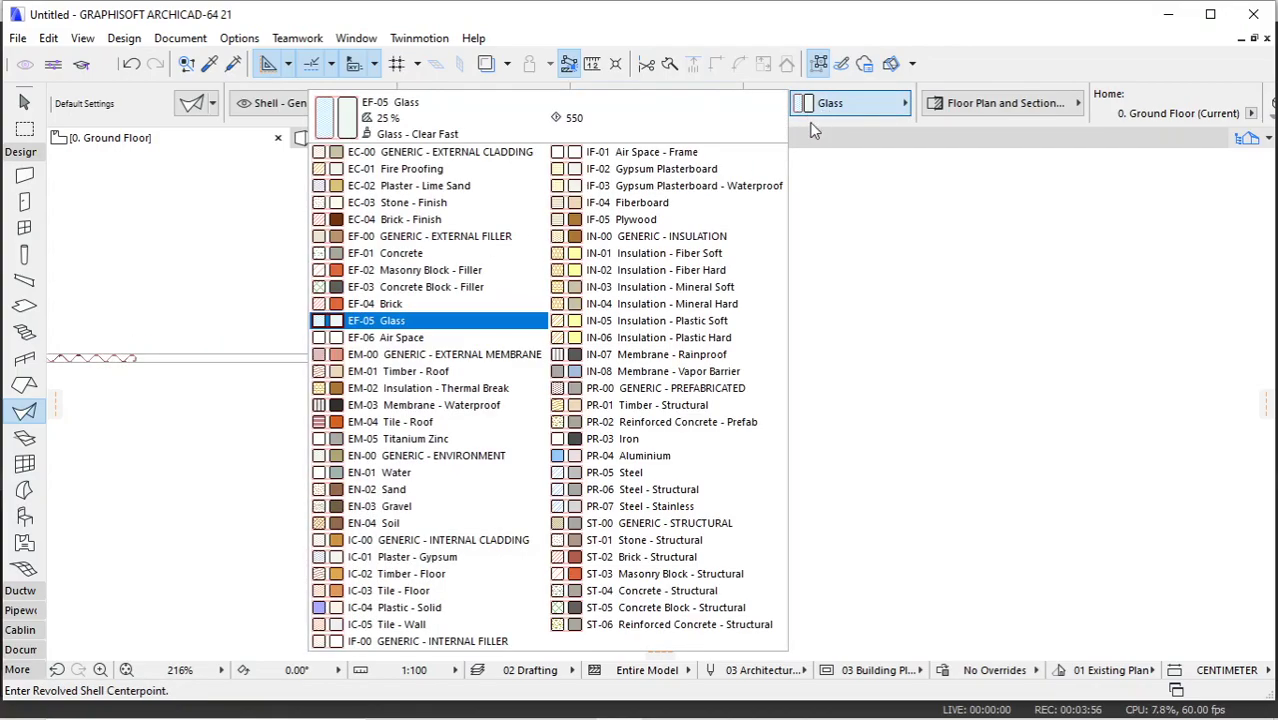
click(681, 224)
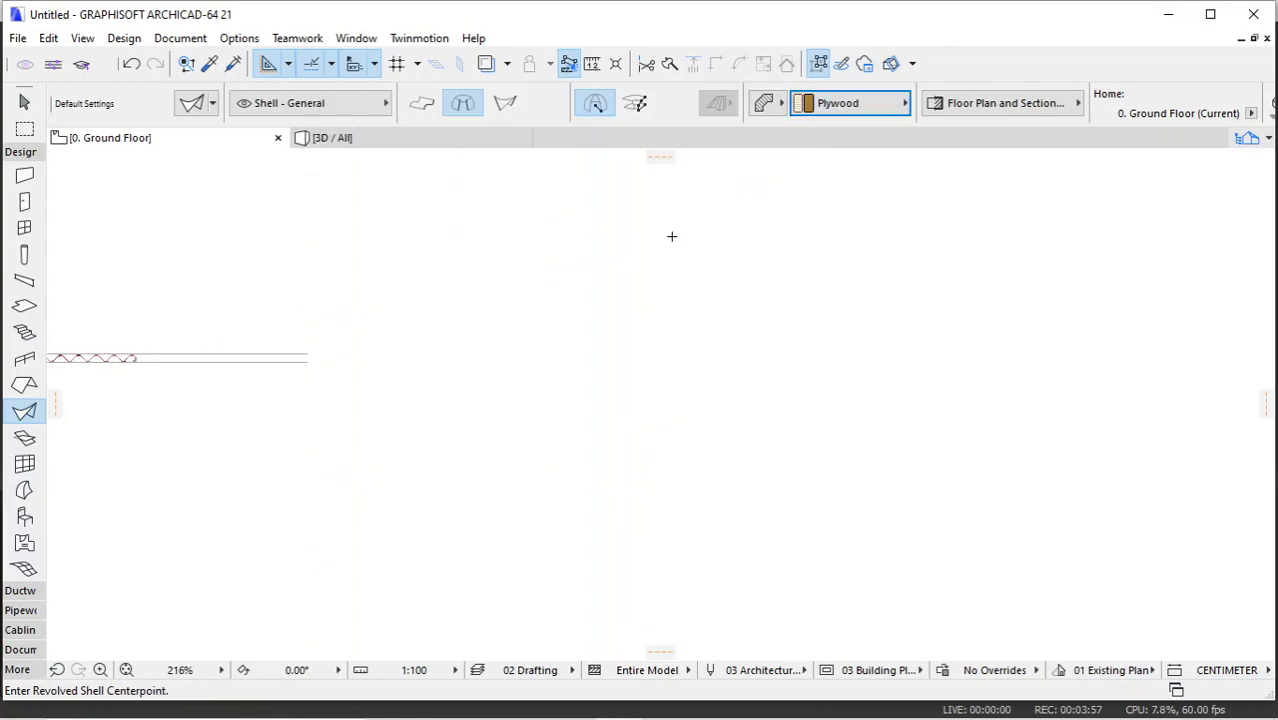
click(614, 364)
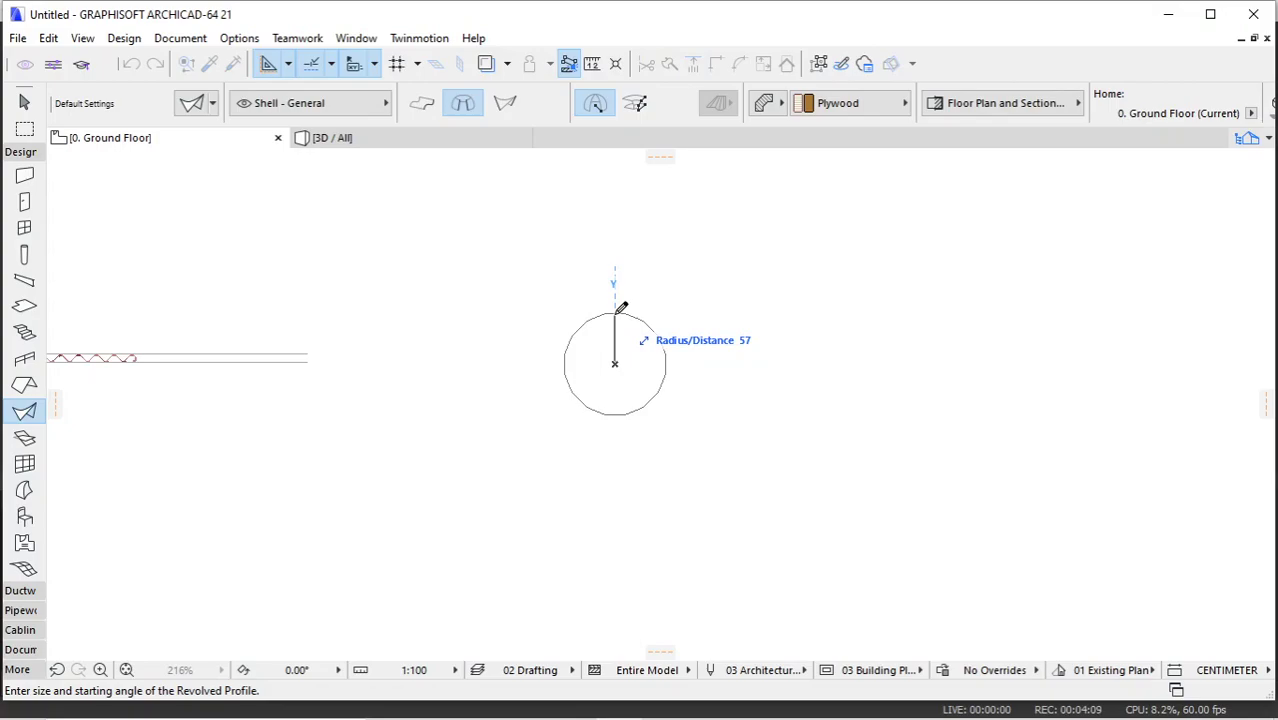
key(Return)
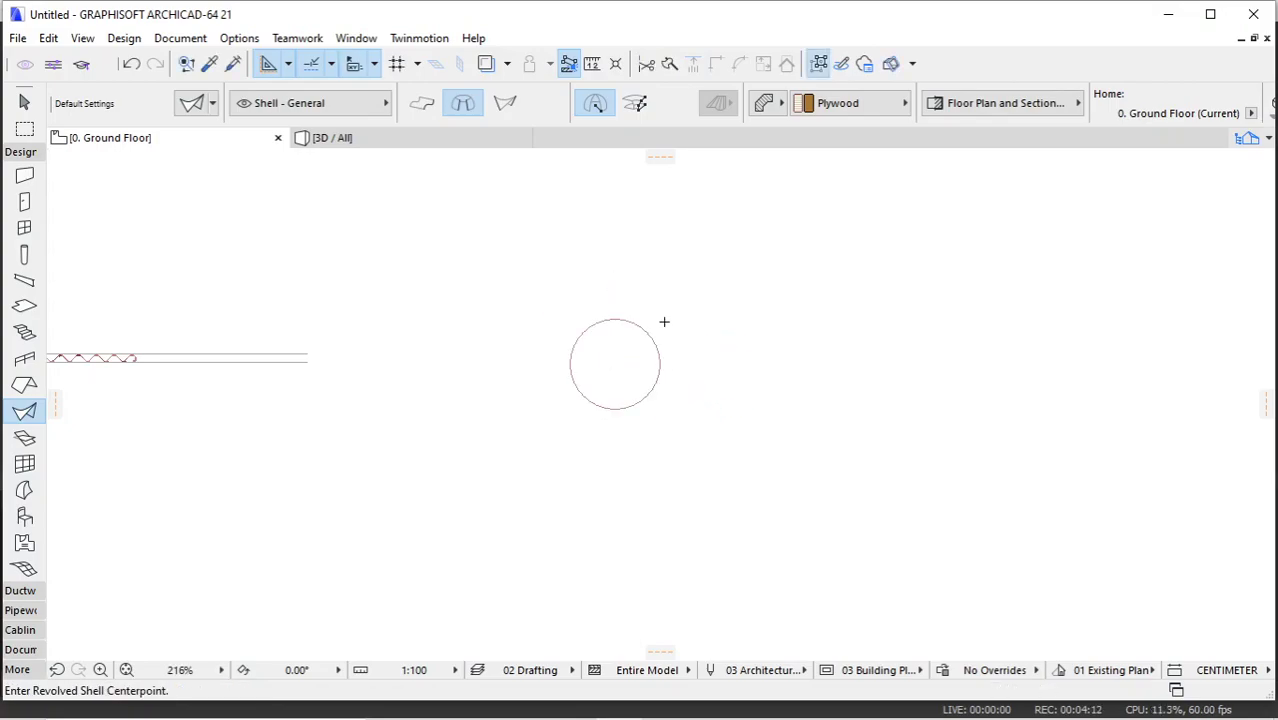
Step: Examine the plywood dome shell in the 3D view
scroll(619, 320, up, 3)
click(480, 142)
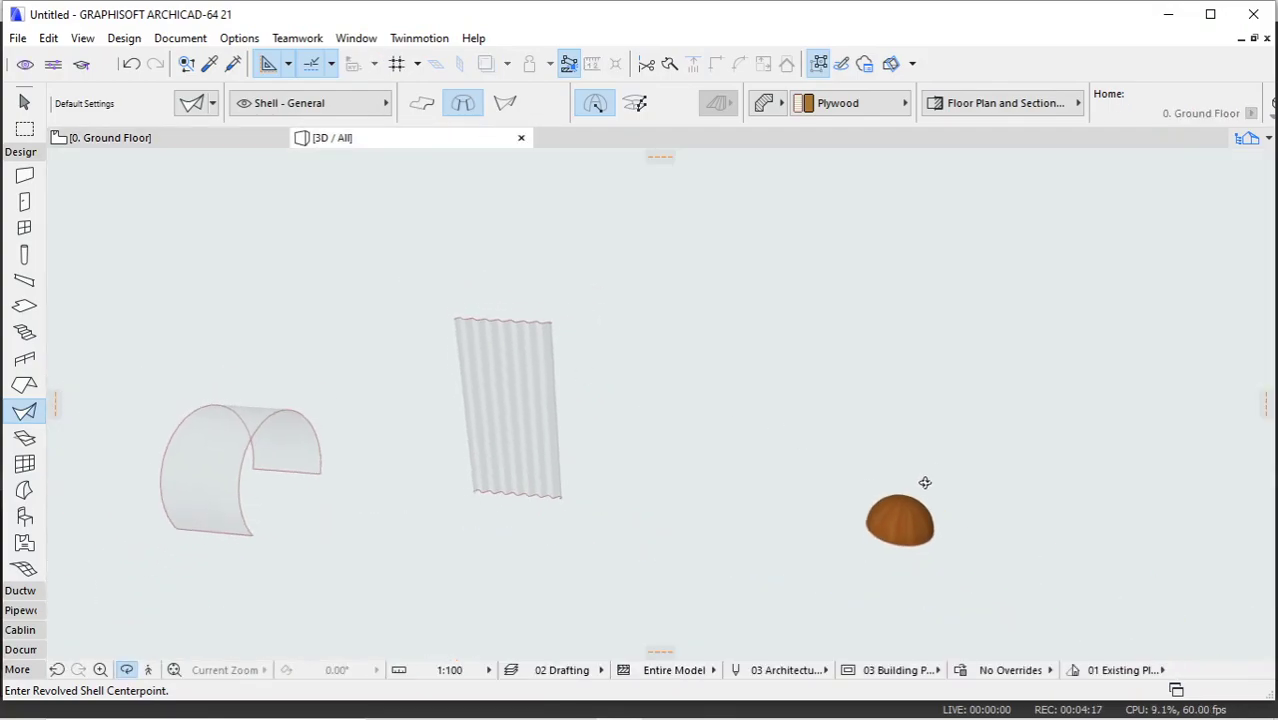
scroll(922, 484, up, 5)
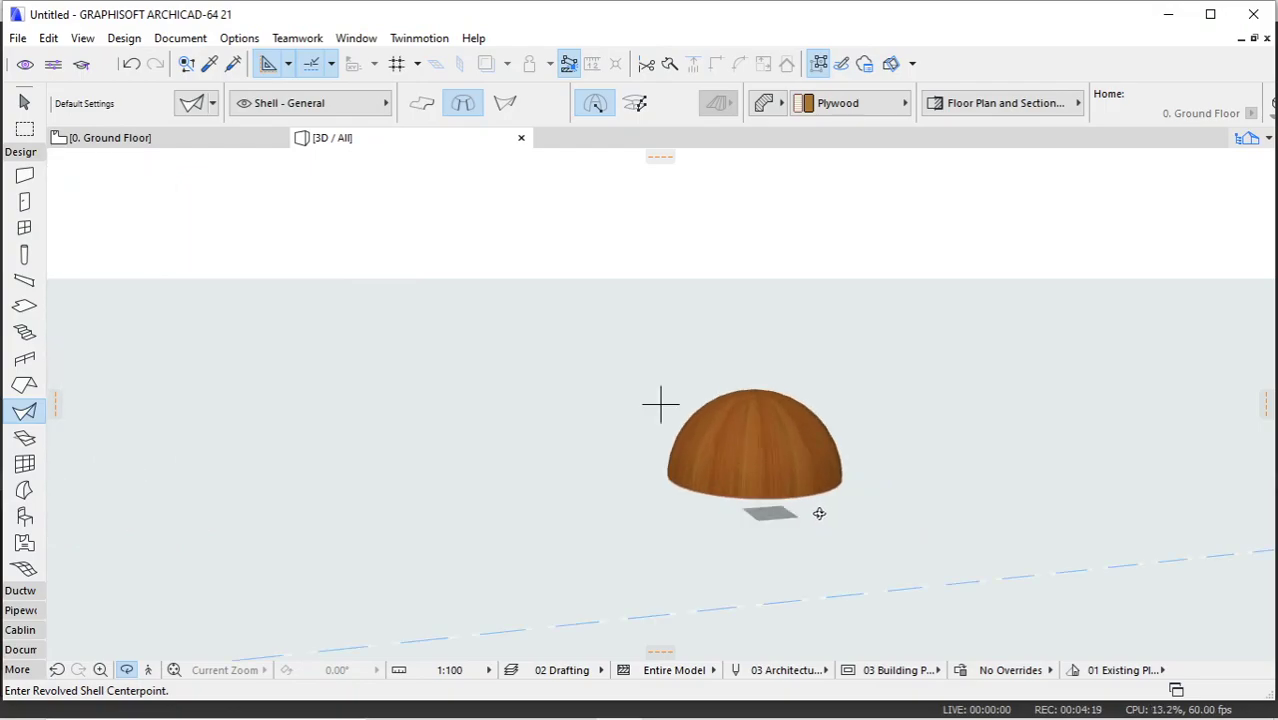
Step: Inspect the plywood dome's underside and outer surface from low and high viewpoints
drag(819, 513, 819, 463)
middle_drag(806, 512, 642, 376)
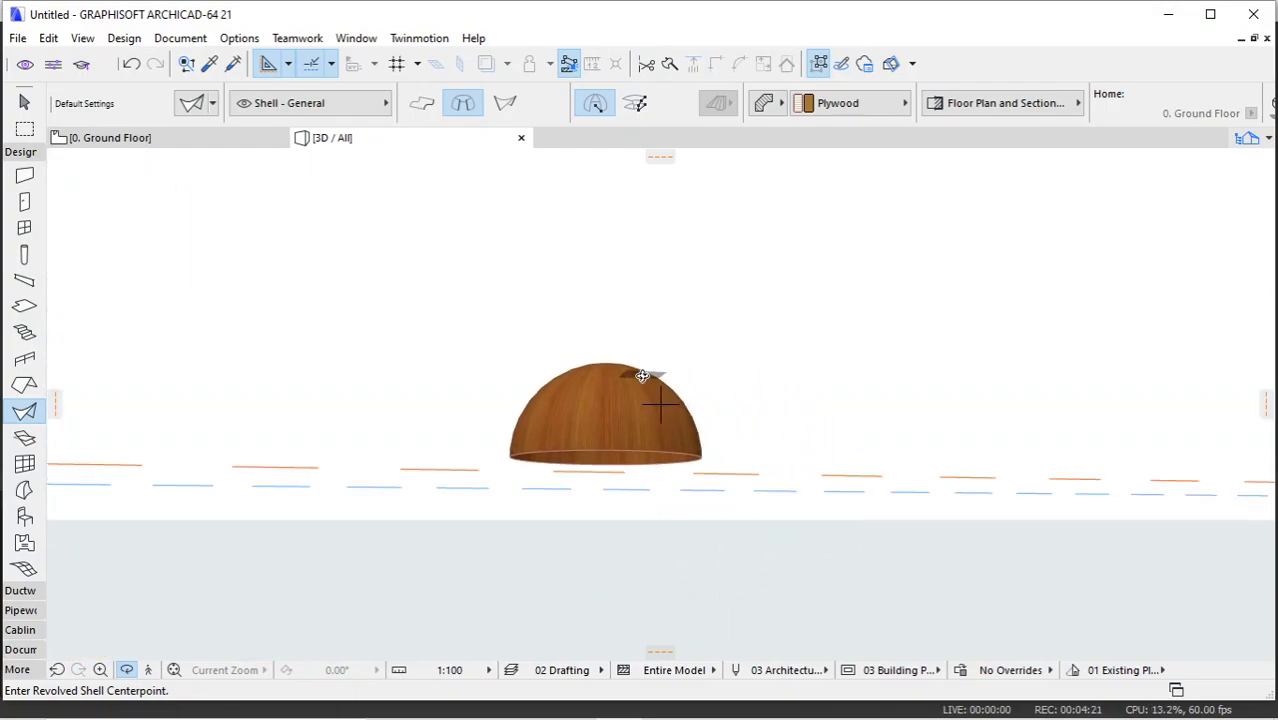
shift+middle_drag(674, 420, 703, 492)
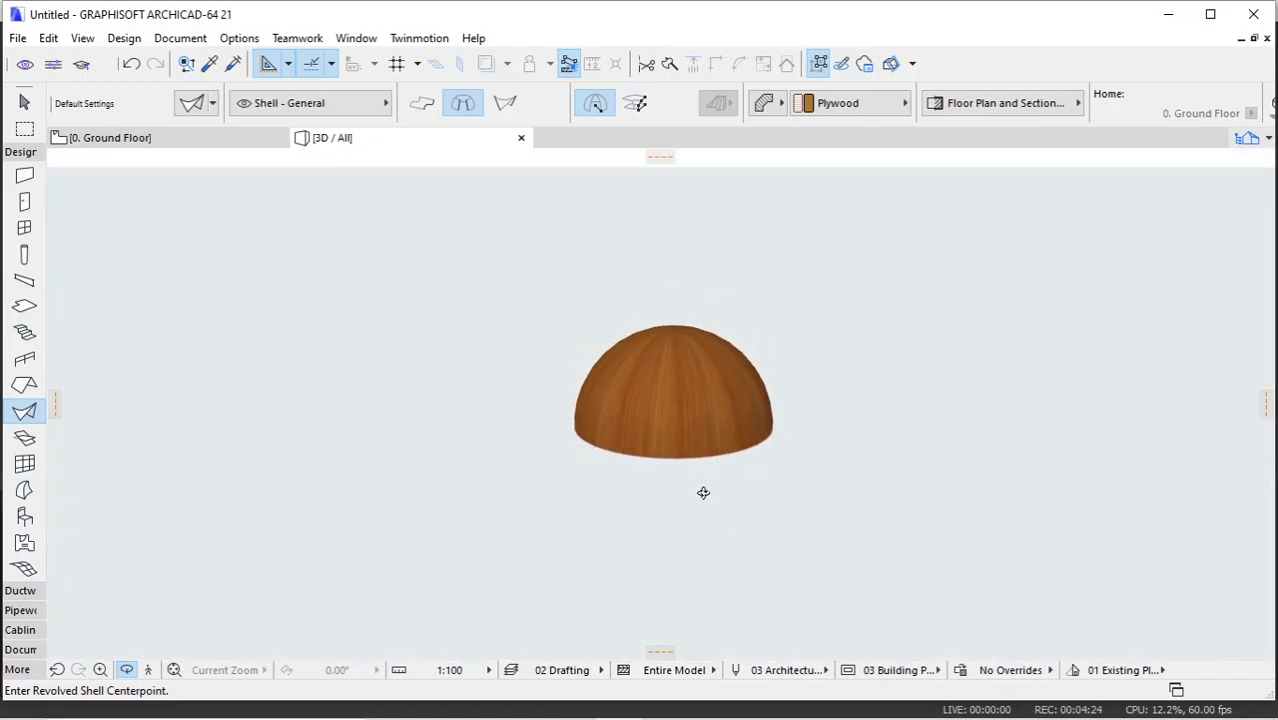
Step: On the ground floor plan, set the Shell tool to the detailed construction method for revolved shells
click(152, 147)
scroll(516, 352, down, 4)
scroll(672, 320, up, 2)
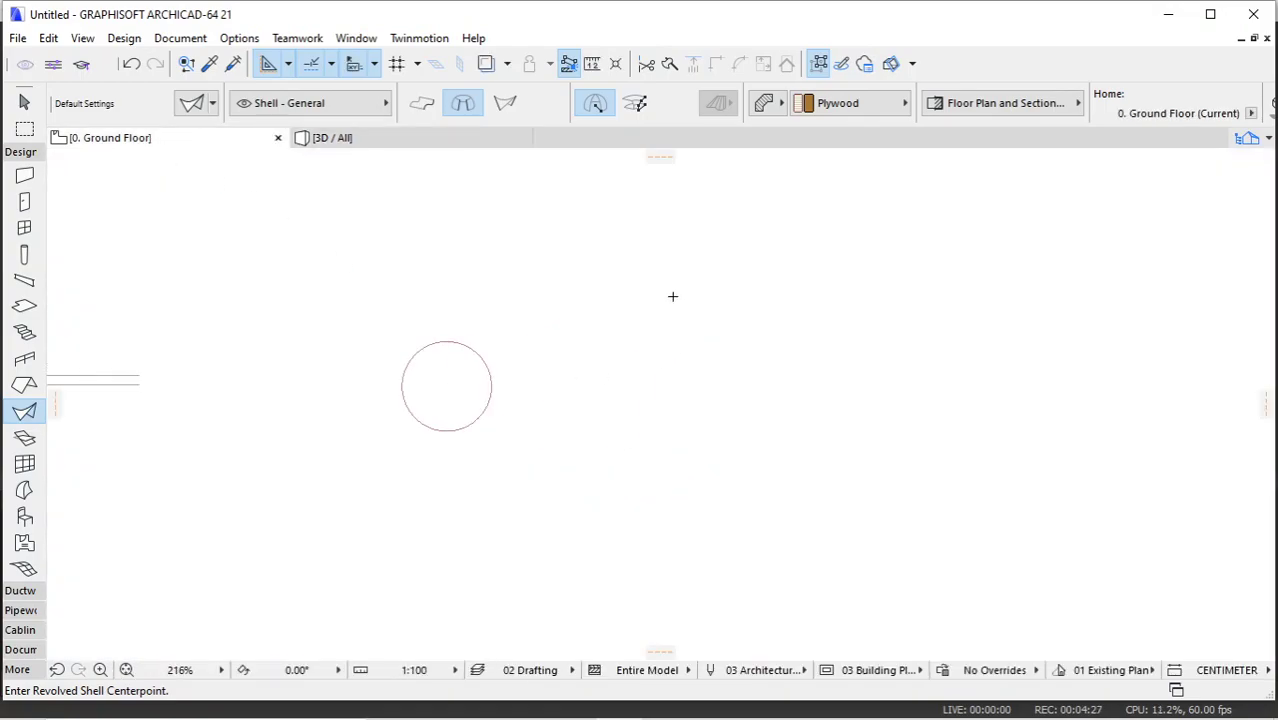
click(628, 110)
scroll(470, 362, down, 3)
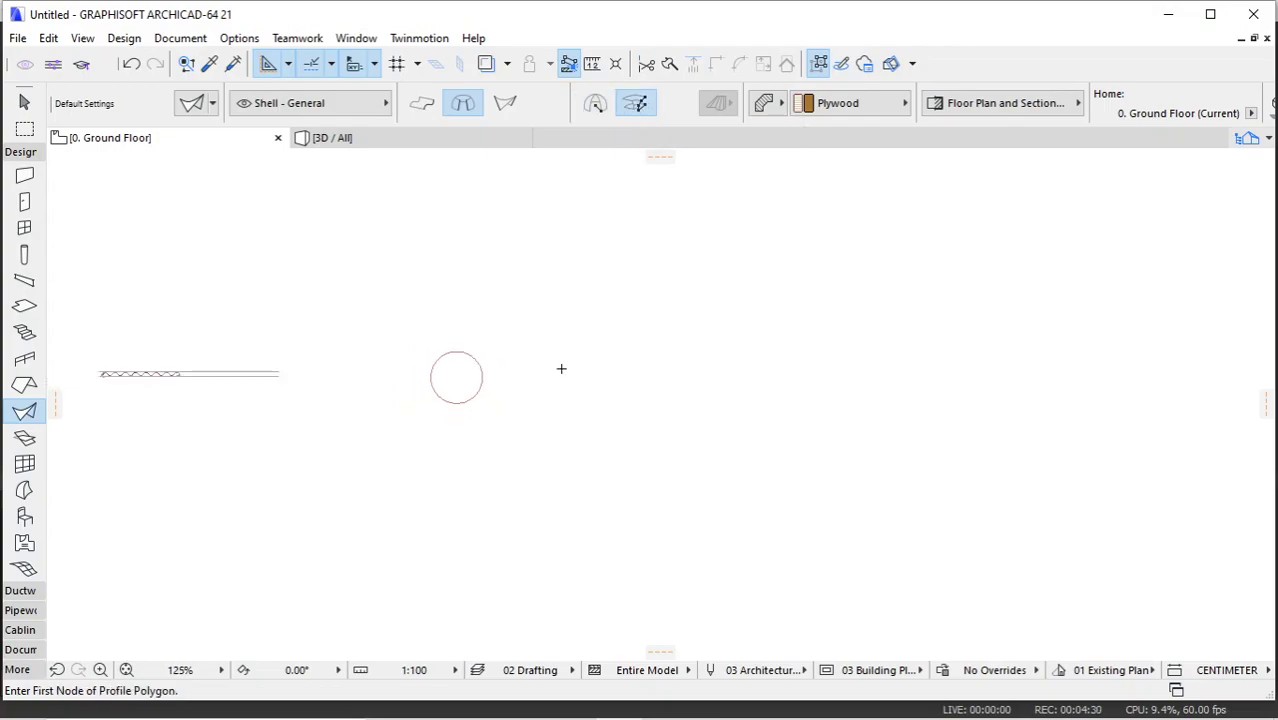
Step: Start the profile polygon in the empty area beside the dome with a 50 cm horizontal edge and a 50 cm edge downward
click(635, 324)
scroll(717, 318, up, 2)
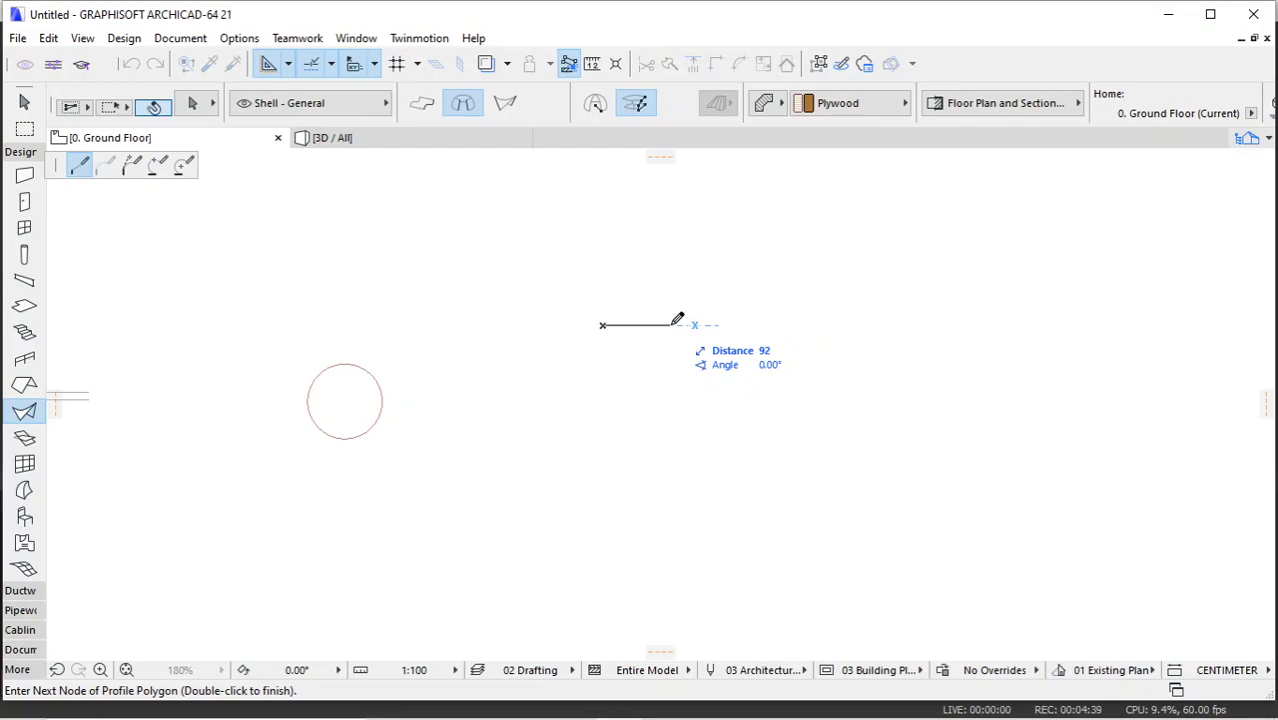
key(Tab)
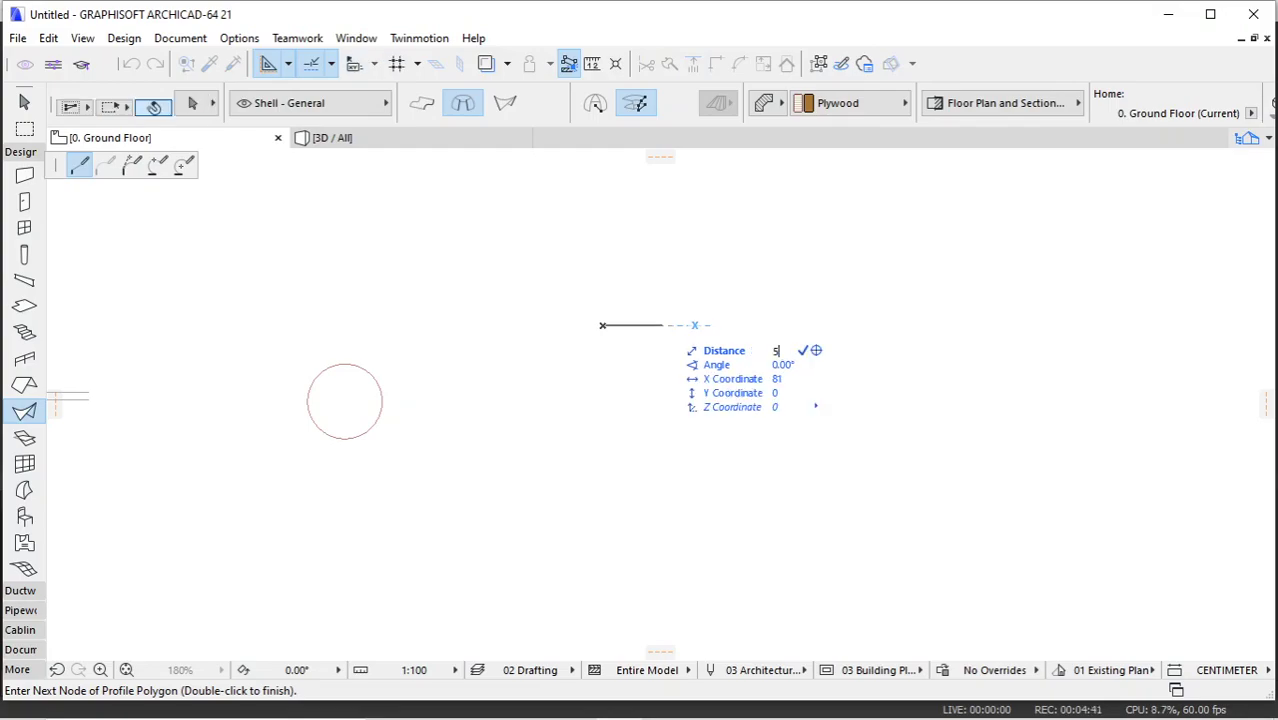
text(50)
key(Return)
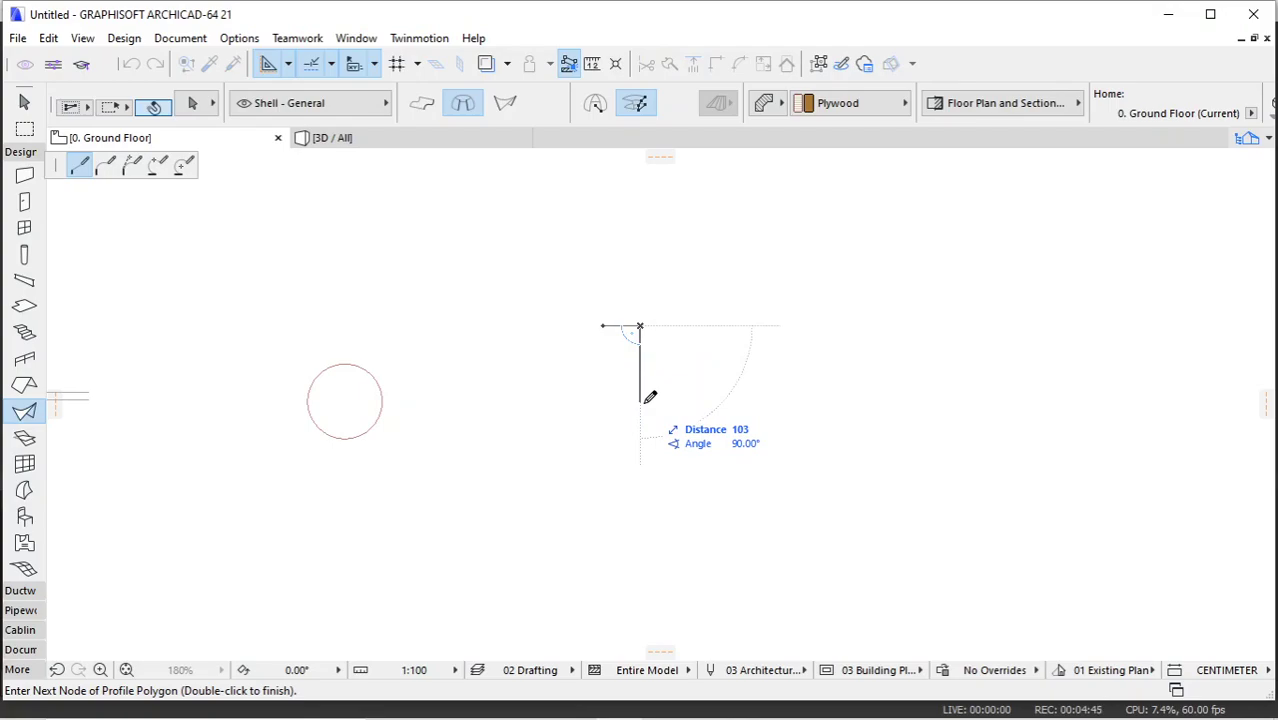
key(Tab)
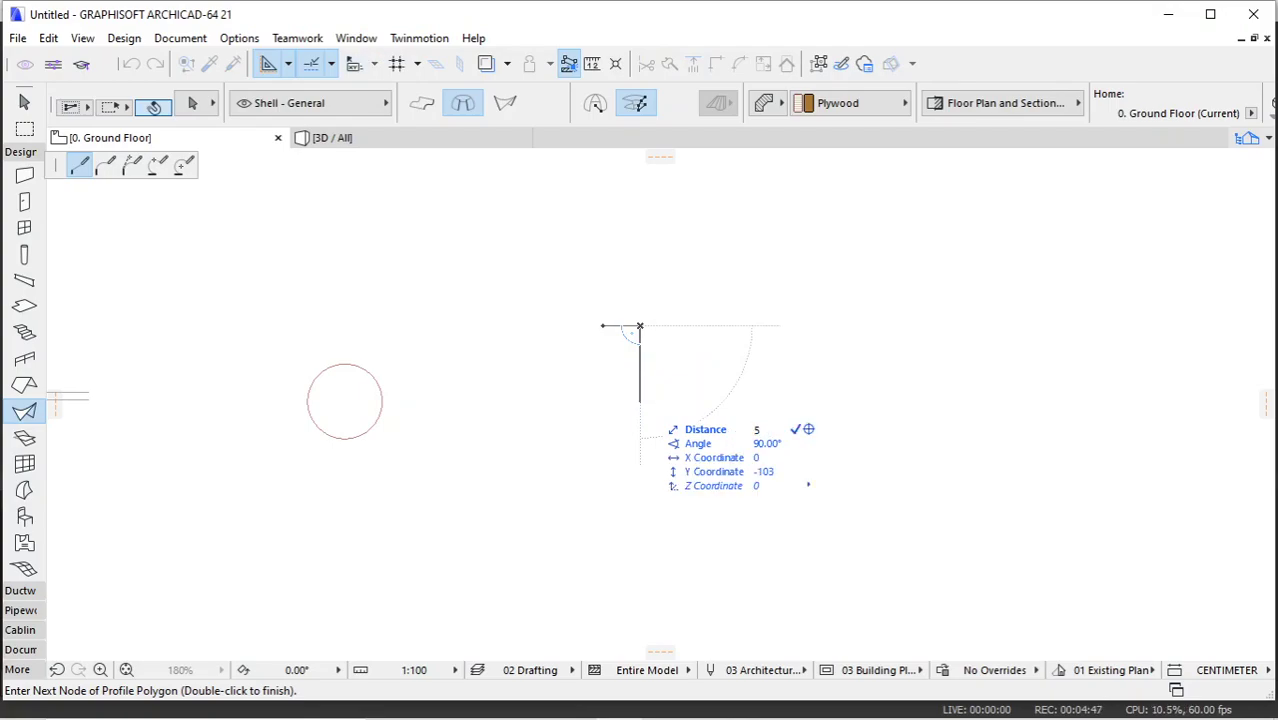
text(50)
key(Return)
Step: Add a 10 cm horizontal bottom edge to the profile, running back toward its starting side
scroll(645, 358, up, 3)
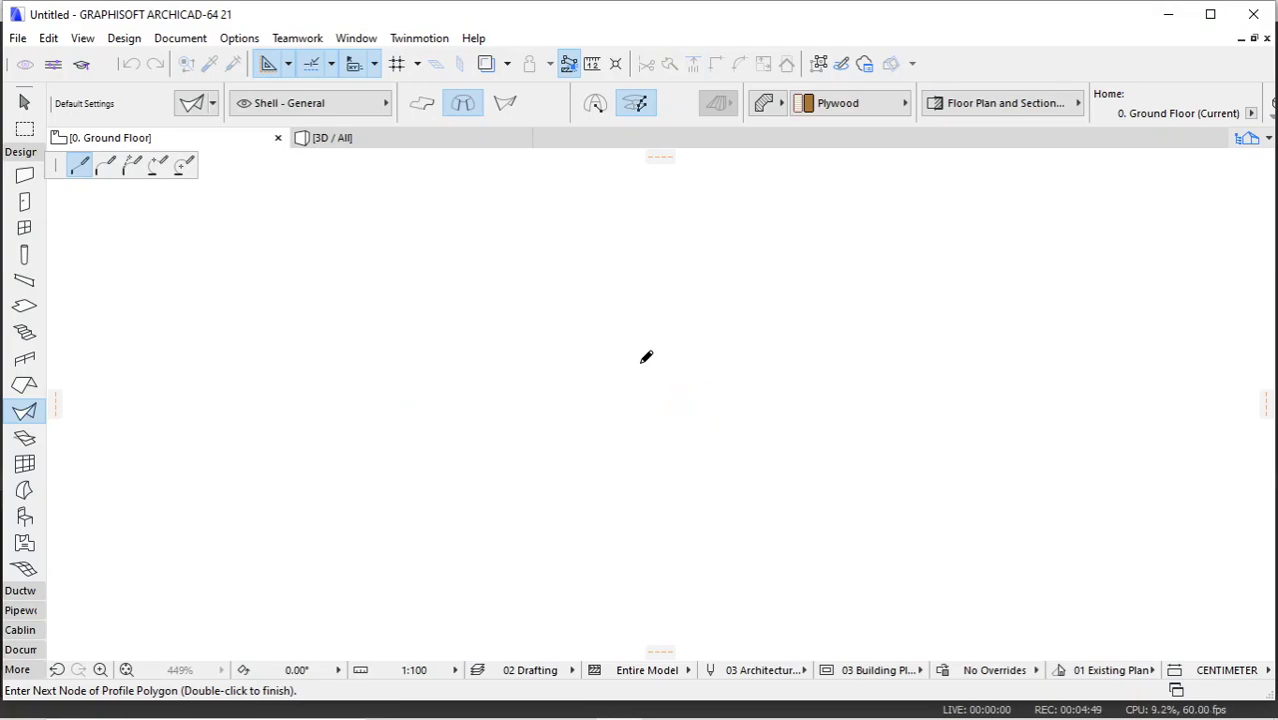
key(shift)
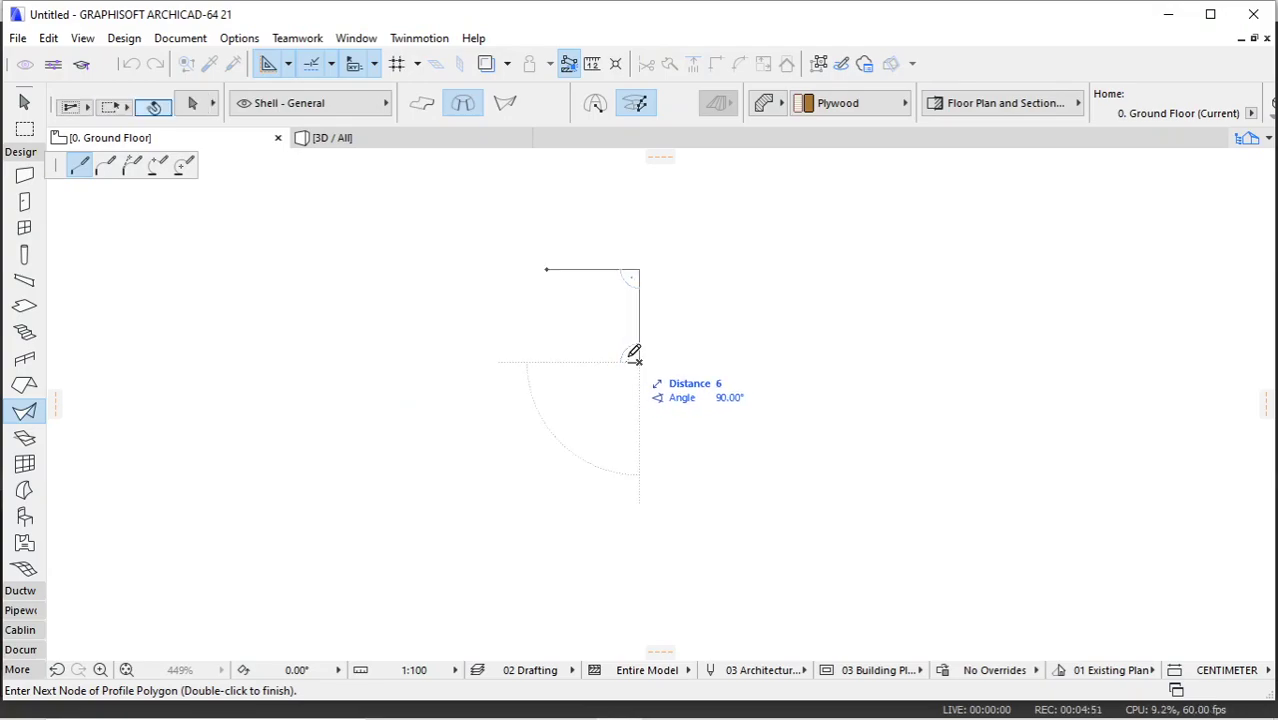
key(Tab)
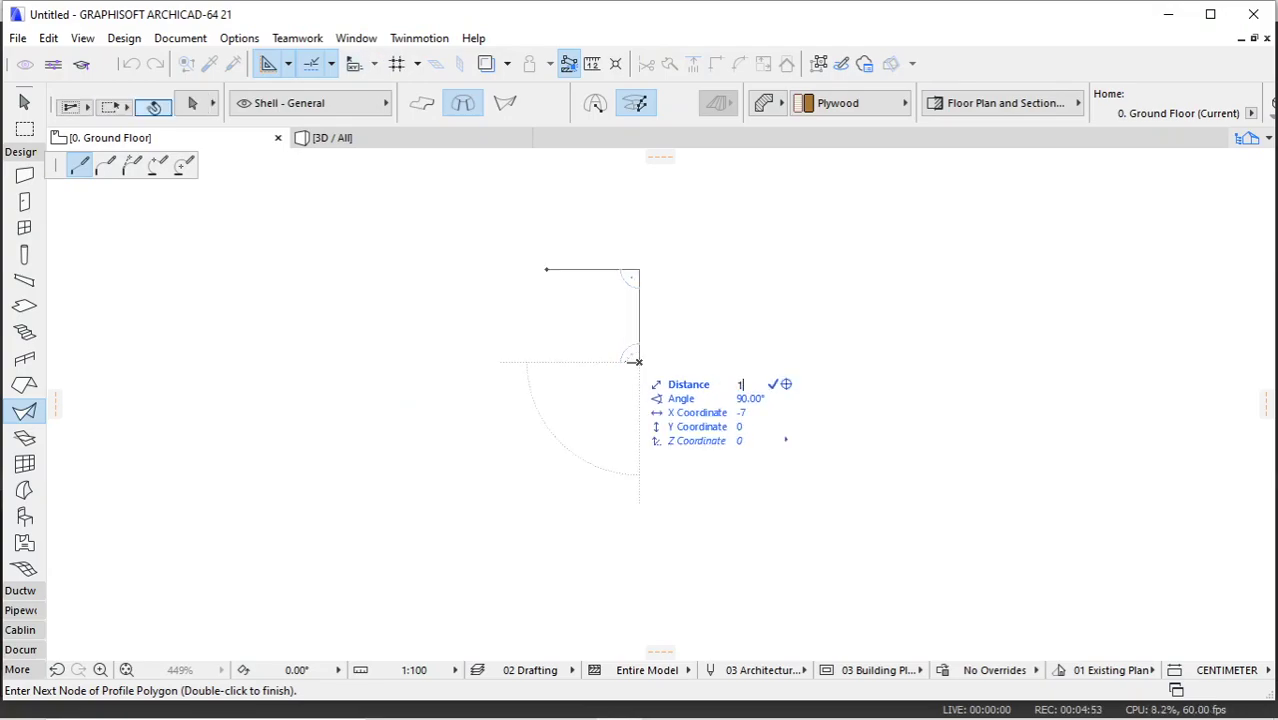
text(10)
key(Return)
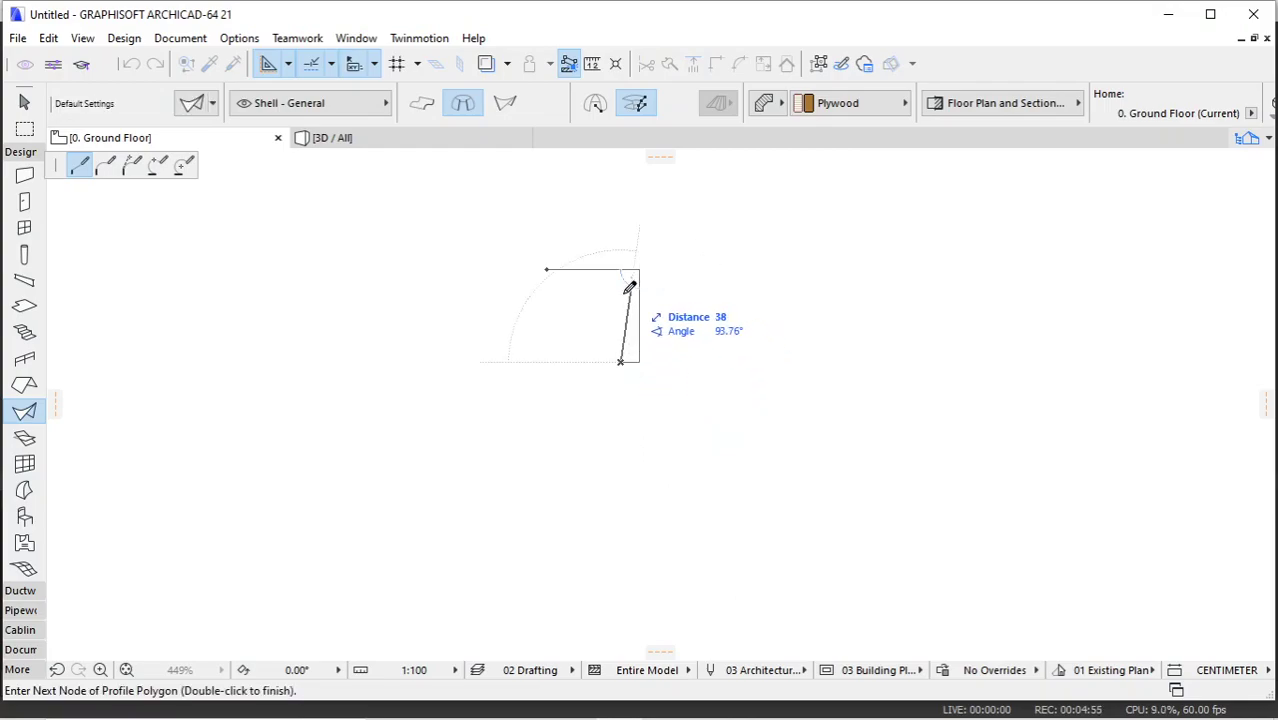
Step: Draw the profile's inner side as right-angled stair steps rising toward the first node, and close the polygon there
key(shift)
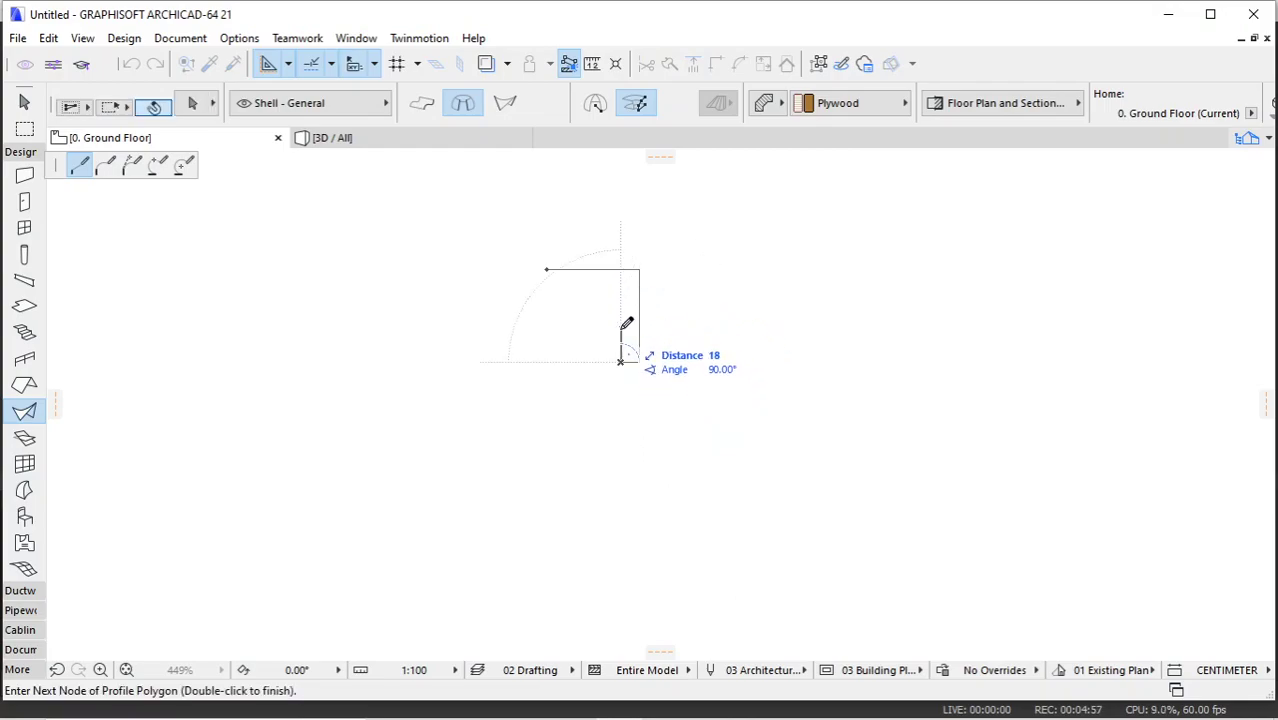
shift+click(621, 329)
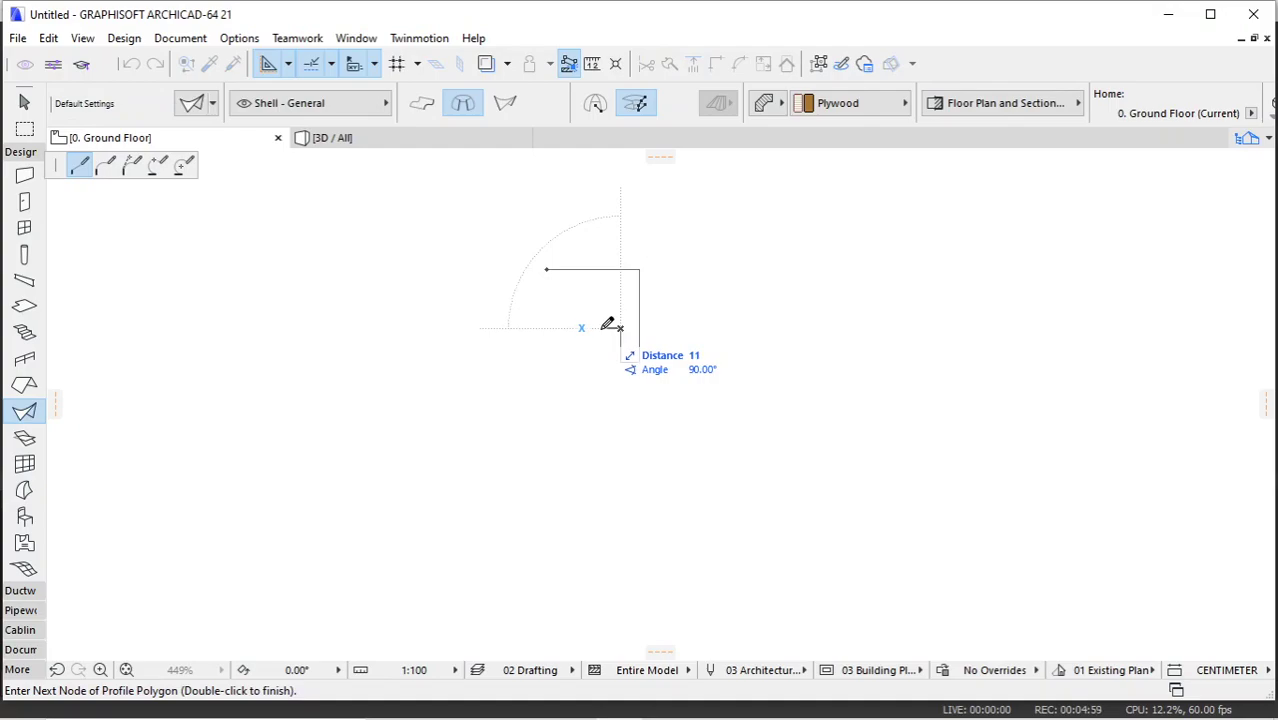
shift+click(601, 328)
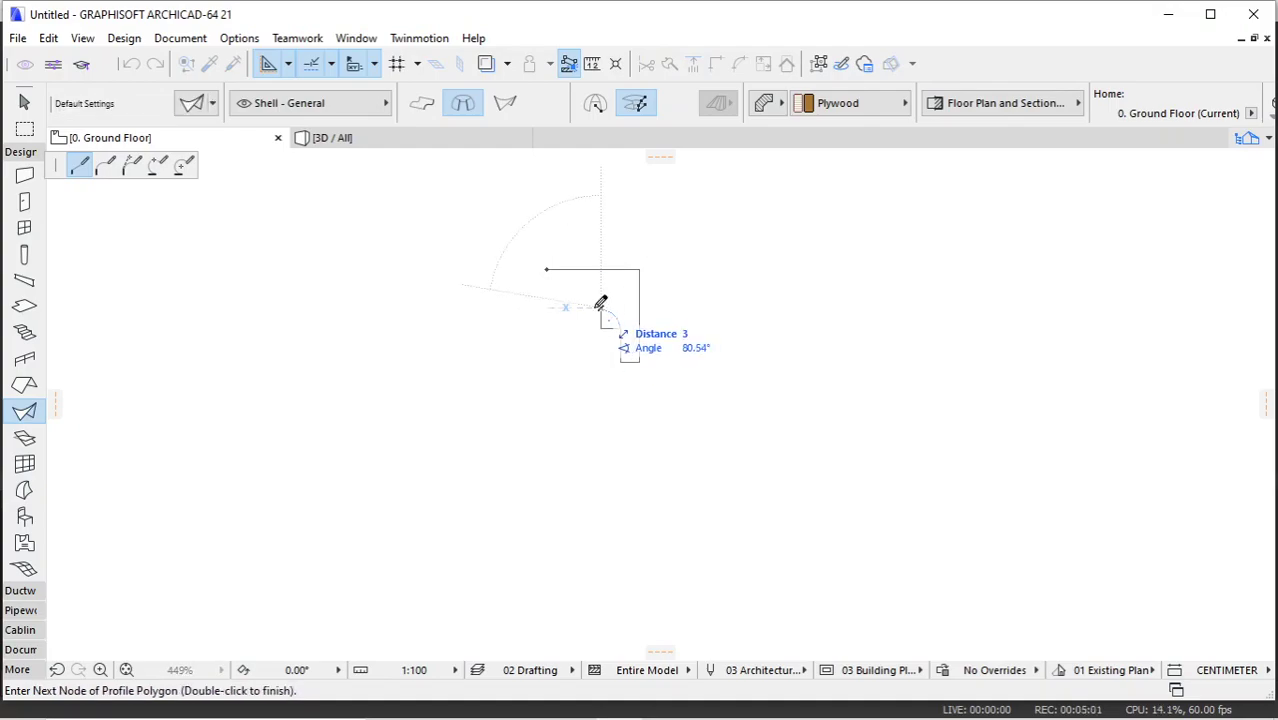
shift+click(584, 300)
shift+click(586, 284)
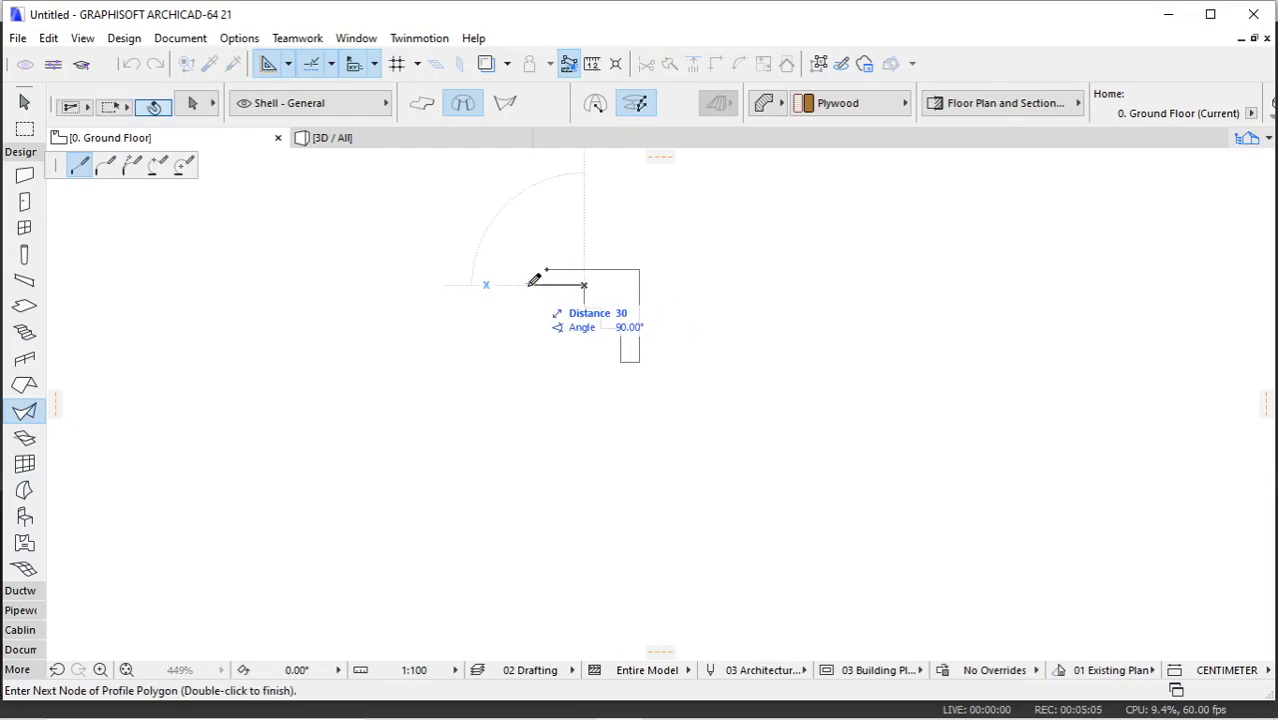
shift+click(547, 280)
click(547, 270)
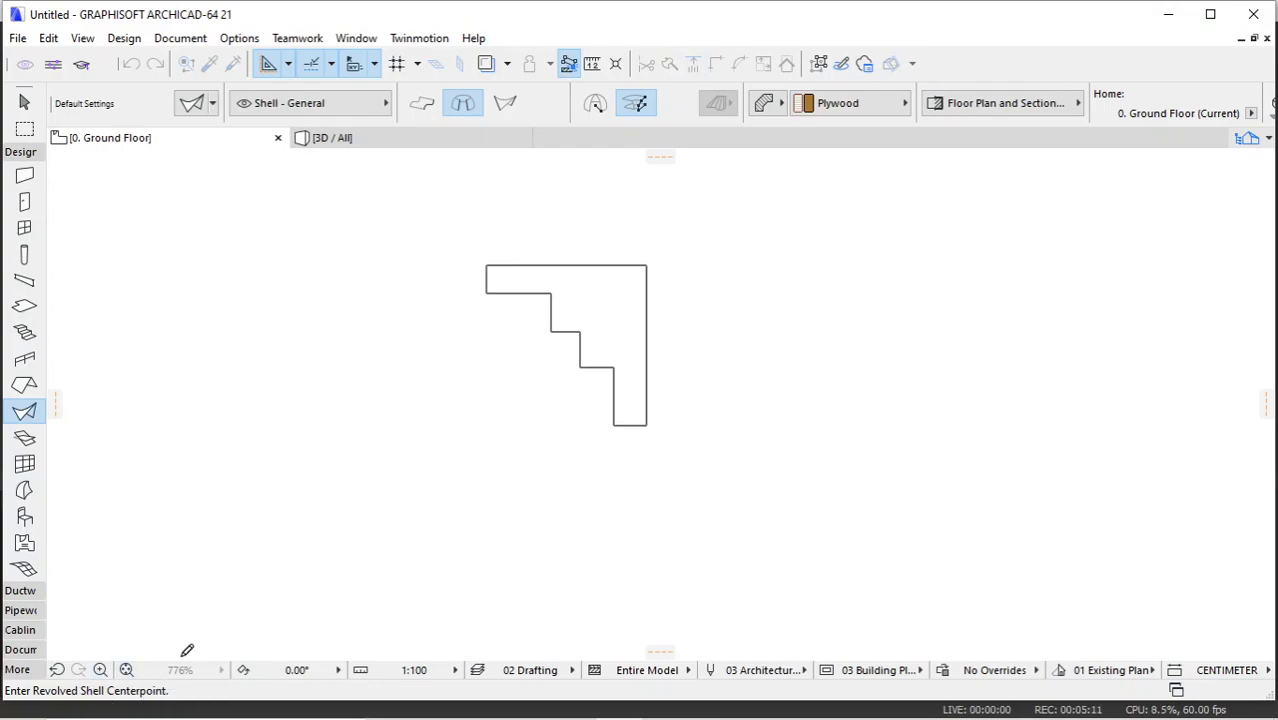
Step: Revolve the stepped profile 180° about its long vertical edge to create the shell
click(646, 266)
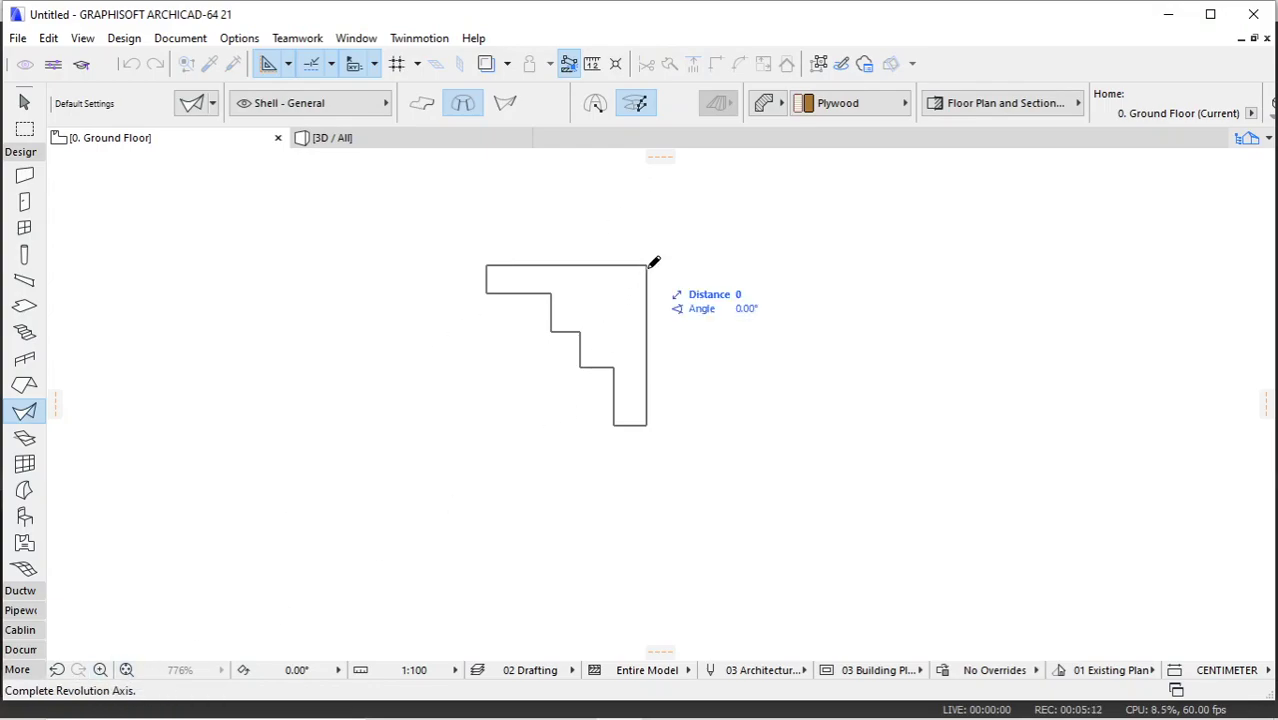
click(646, 425)
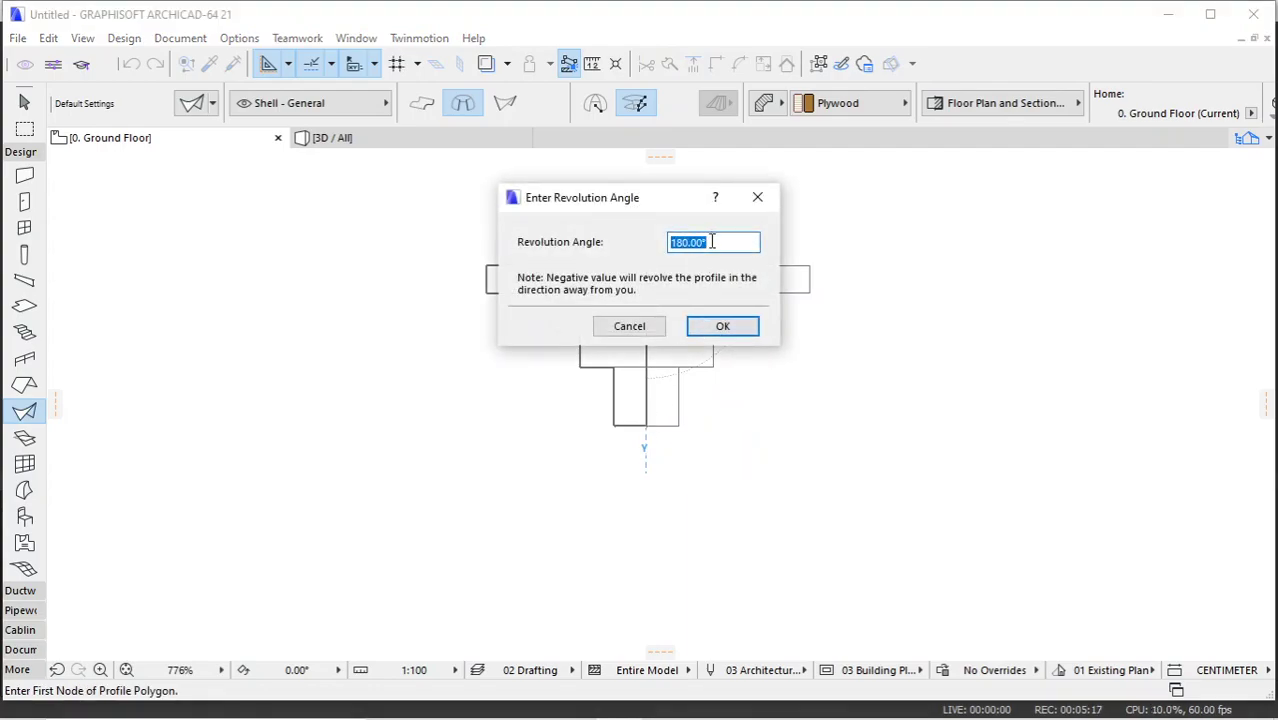
click(723, 327)
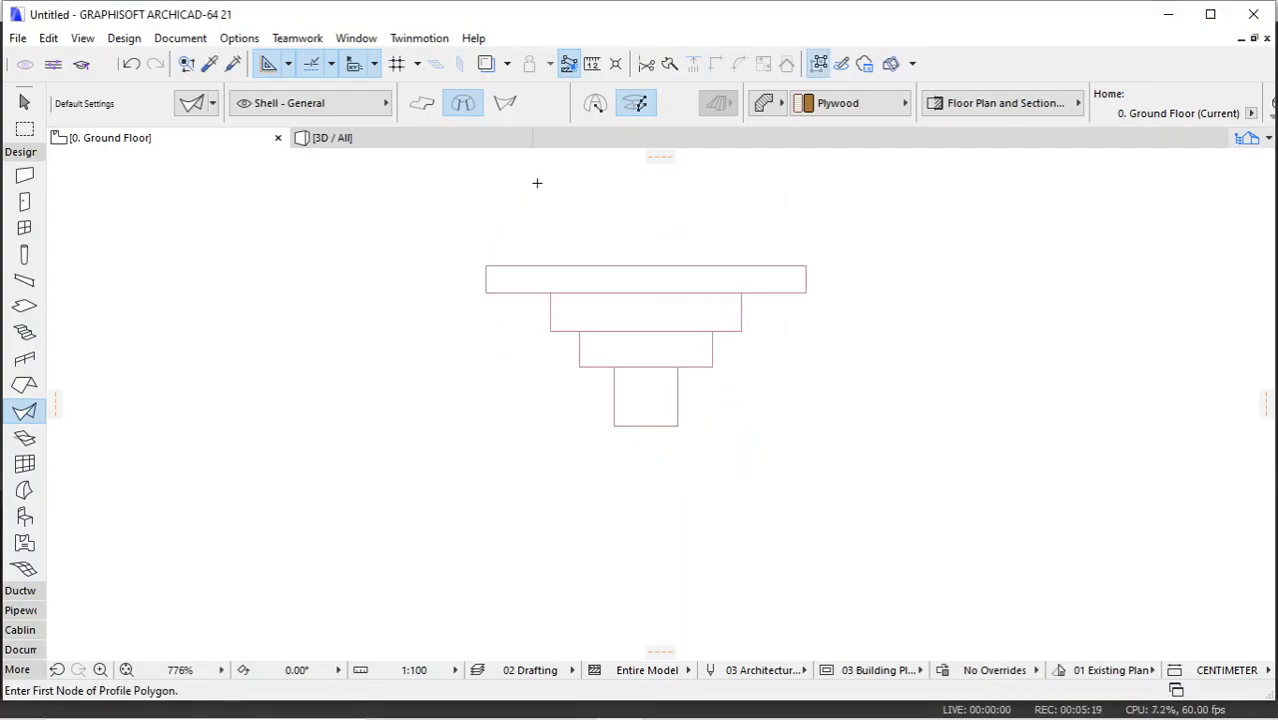
Step: Examine the stepped half-revolved plywood shell in the 3D view
click(468, 140)
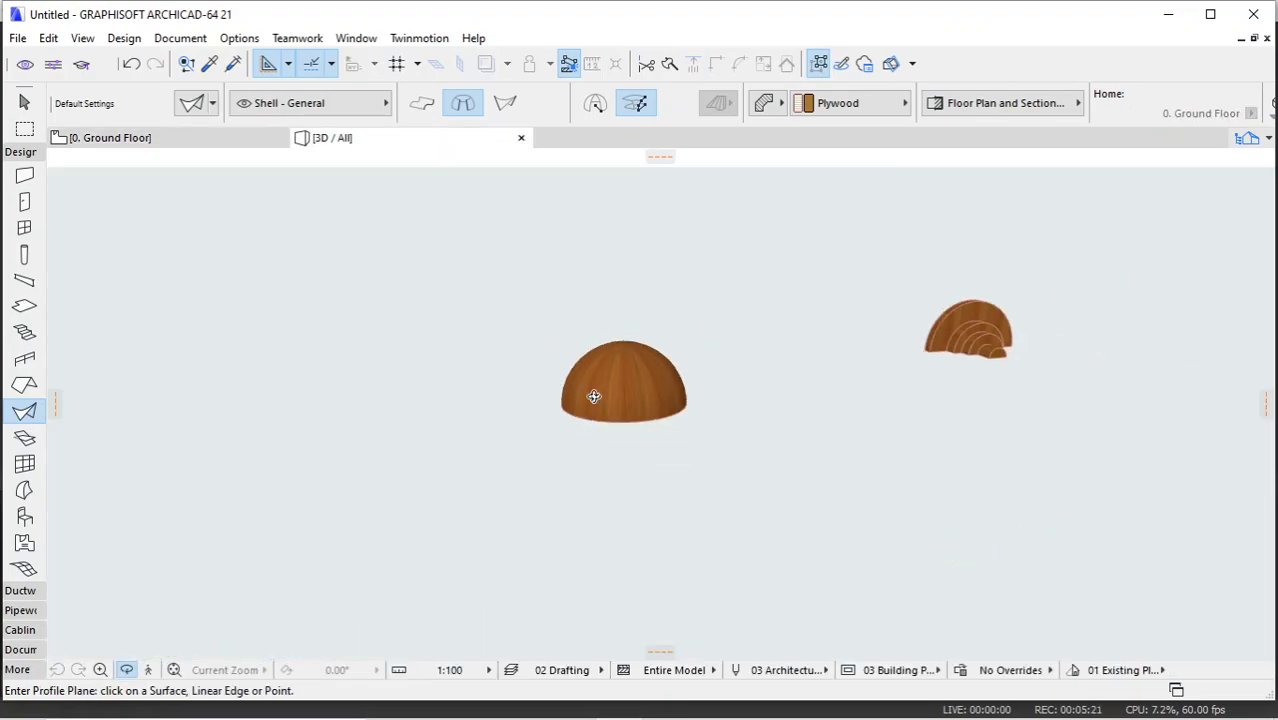
shift+middle_drag(980, 304, 984, 311)
middle_drag(1066, 361, 475, 450)
mouse_move(648, 455)
middle_down()
mouse_move(694, 414)
mouse_move(643, 438)
mouse_move(368, 452)
middle_up()
scroll(667, 415, up, 2)
mouse_move(758, 448)
shift+middle_down()
mouse_move(431, 431)
mouse_move(730, 428)
mouse_move(685, 385)
mouse_move(802, 305)
mouse_move(819, 418)
mouse_move(993, 465)
mouse_move(1001, 593)
shift+middle_up()
shift+middle_drag(568, 462, 651, 437)
scroll(651, 437, up, 3)
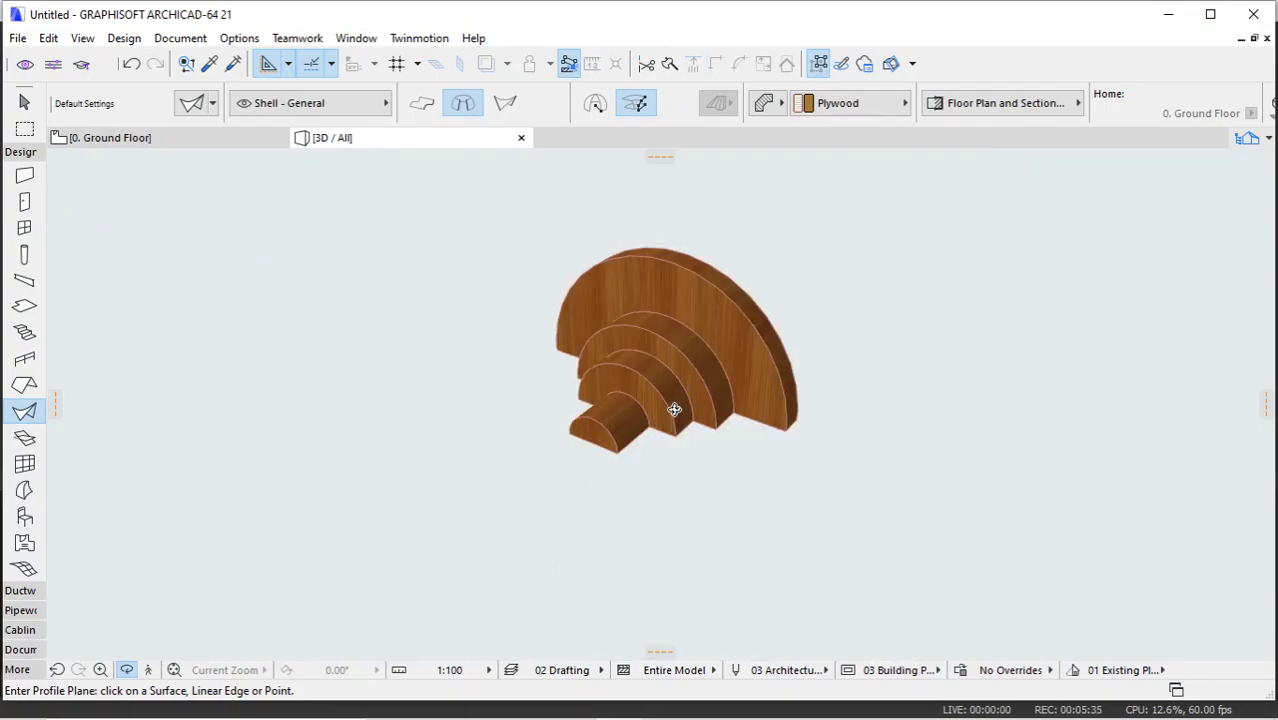
Step: Set the Shell tool to the ruled geometry method with simple construction on the ground floor plan
click(142, 142)
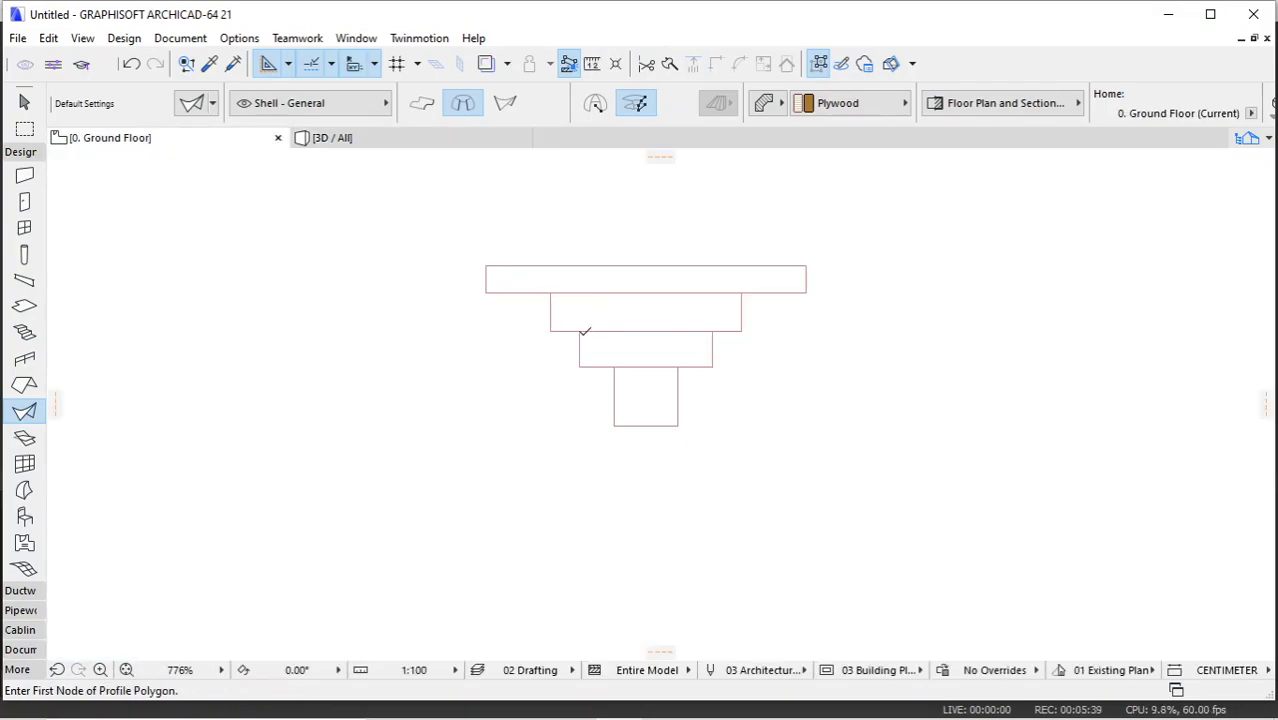
scroll(625, 317, up, 1)
scroll(462, 351, down, 2)
middle_drag(685, 305, 151, 355)
click(503, 104)
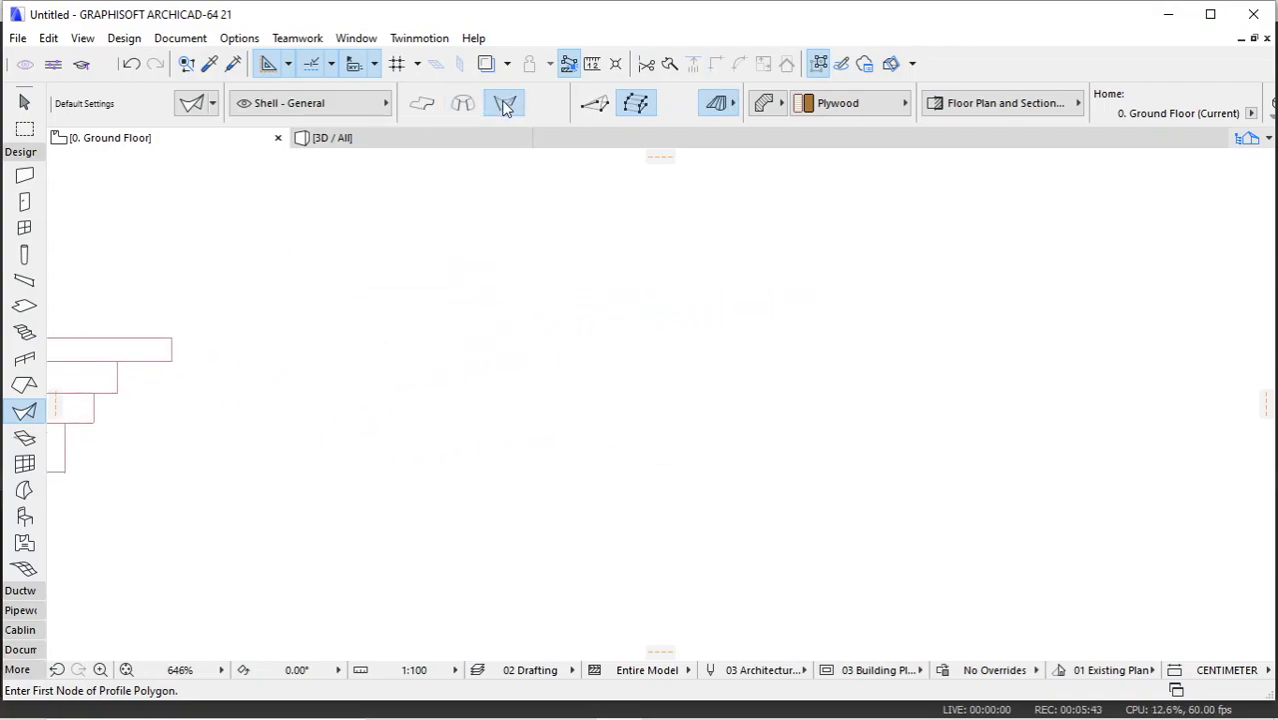
click(595, 104)
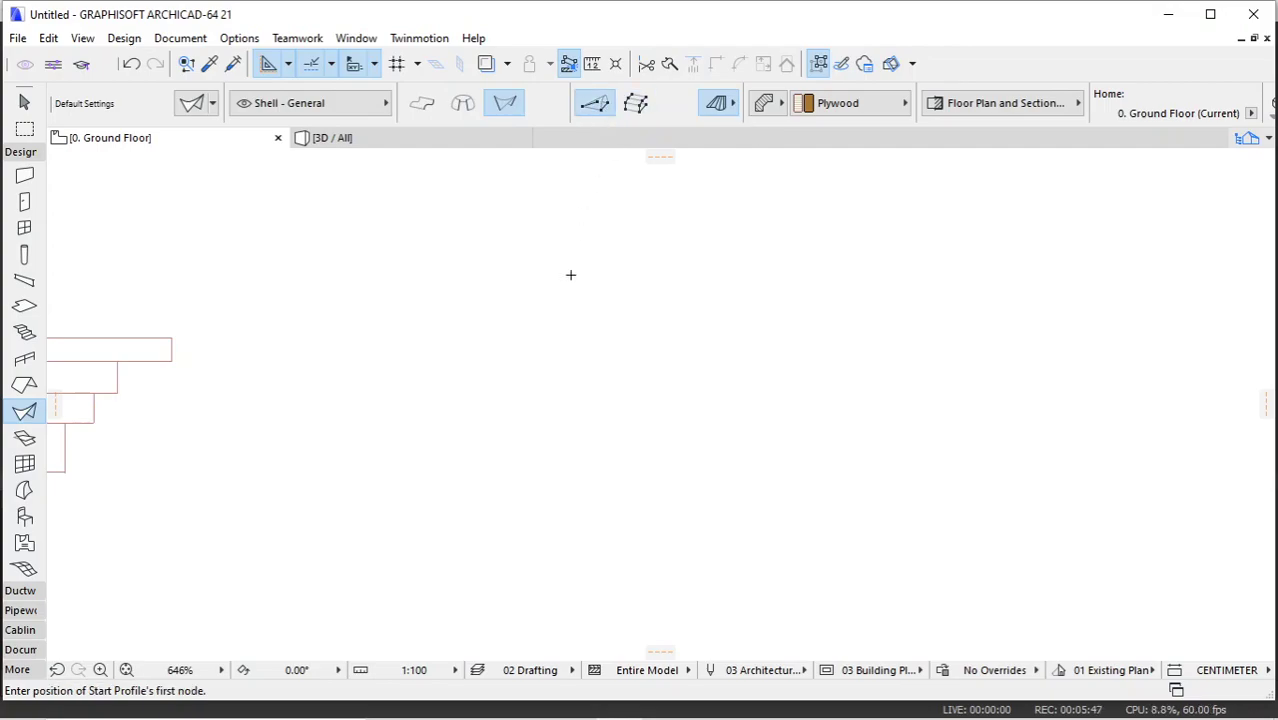
Step: Place a ruled plywood shell beside the stepped shell, with a vertical start profile about 37 cm long and a parallel end profile
click(558, 331)
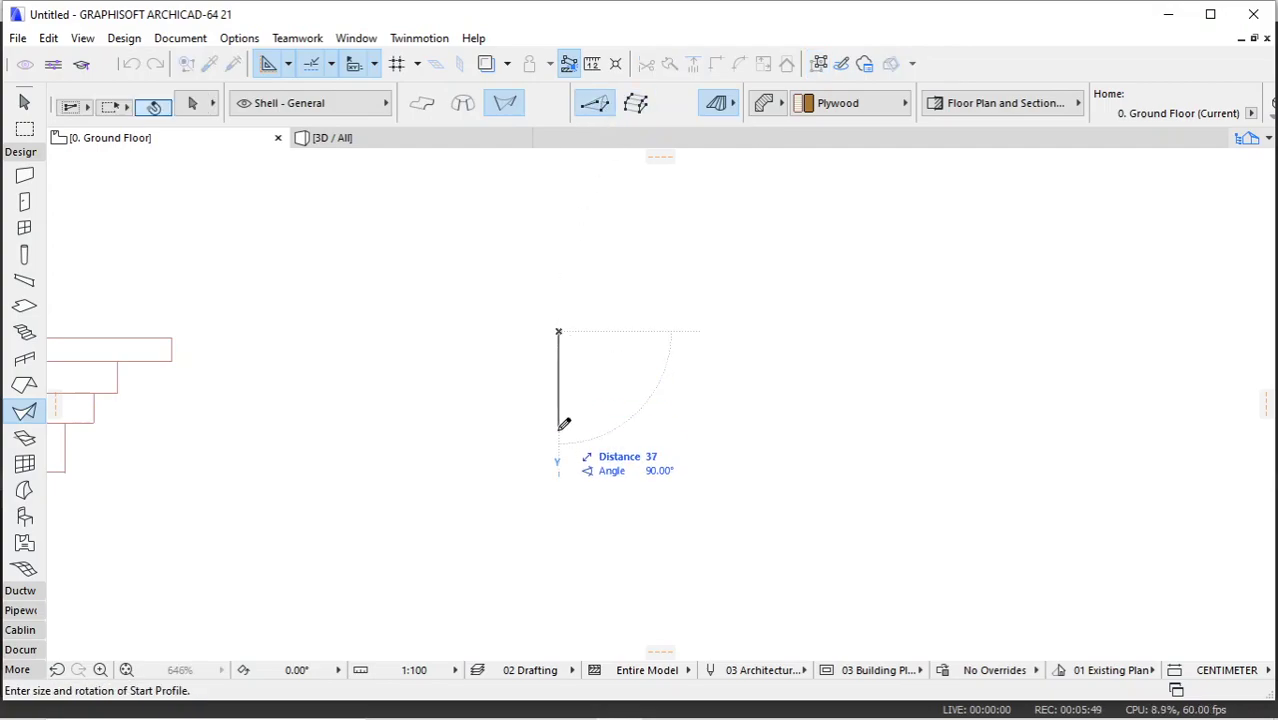
click(558, 428)
scroll(638, 446, down, 4)
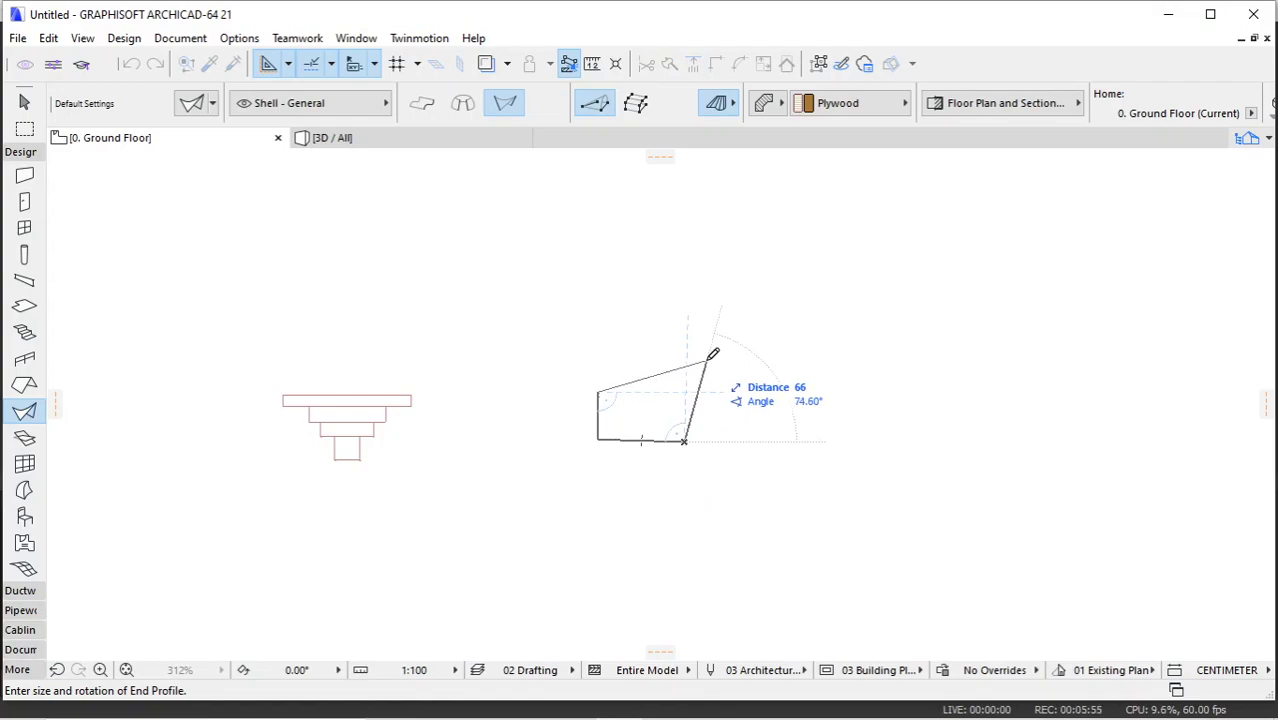
click(696, 387)
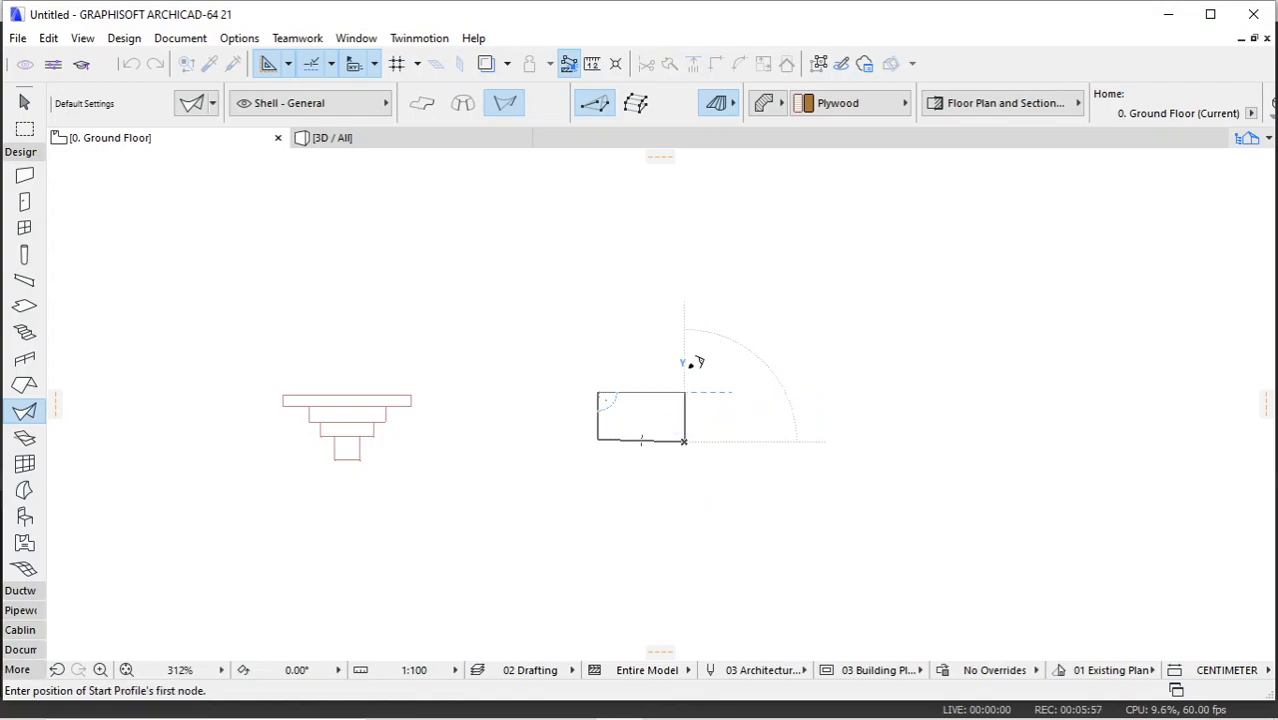
Step: Examine the ruled plywood shell alongside the other shells in the 3D view
click(468, 140)
scroll(617, 325, down, 3)
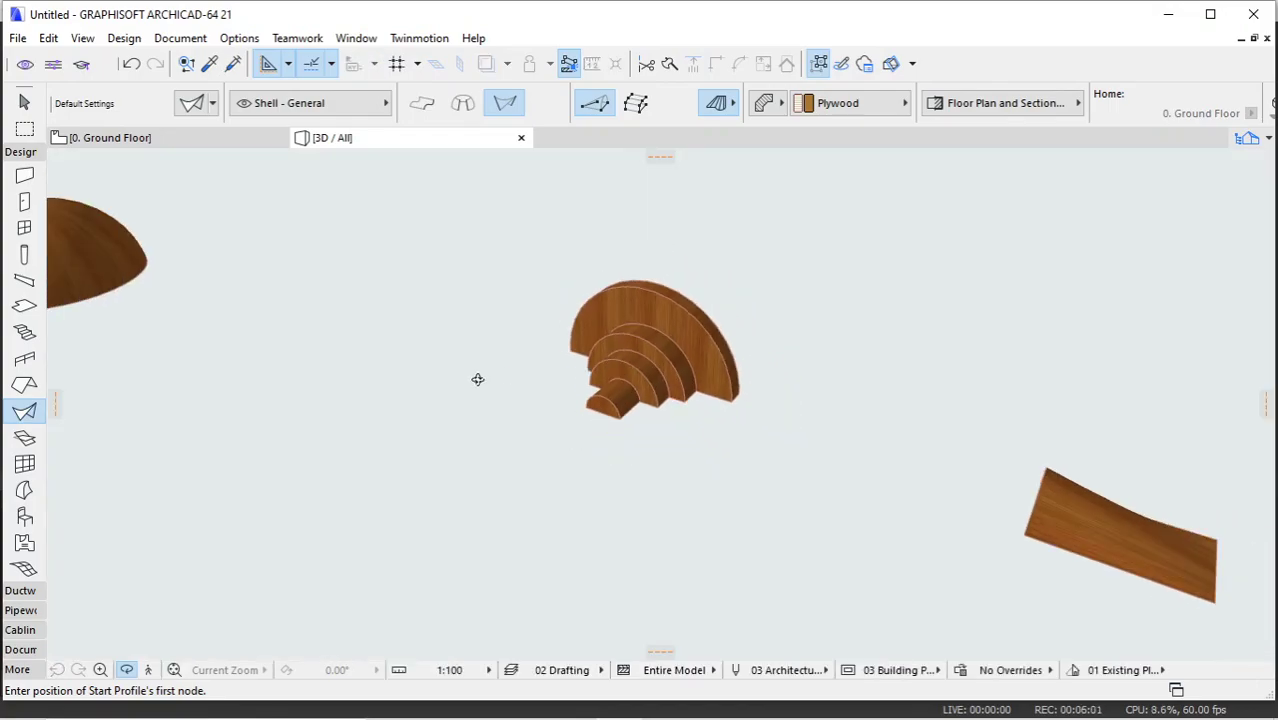
scroll(508, 374, down, 6)
drag(727, 475, 830, 325)
scroll(700, 200, up, 10)
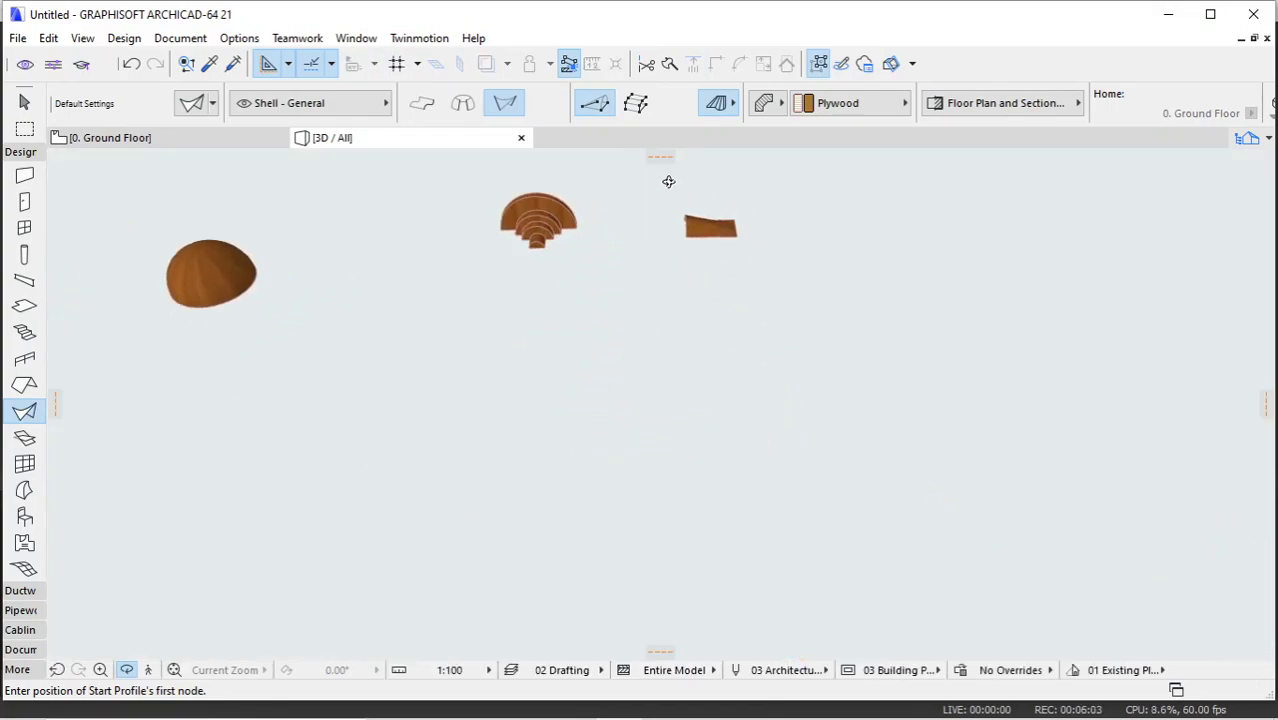
drag(630, 307, 334, 383)
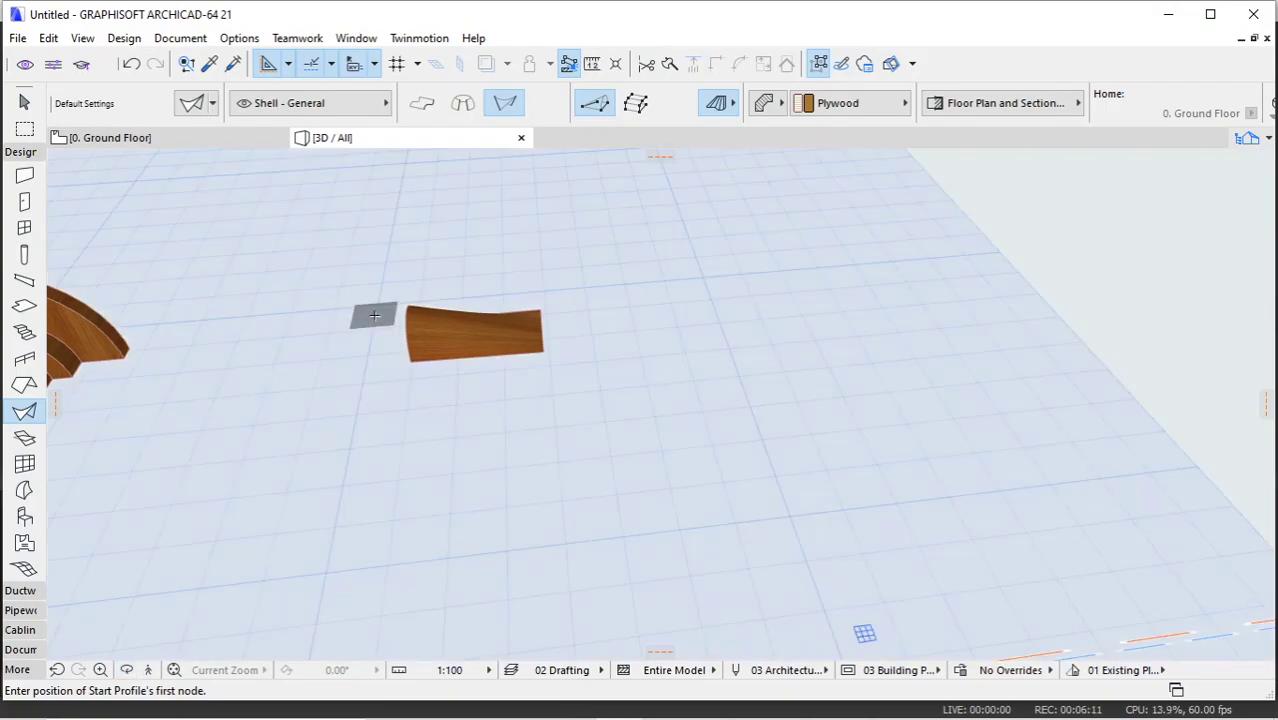
Step: On the ground floor plan, place a circular structural column with the default settings in the empty area beside the ruled shell
click(108, 137)
scroll(297, 351, down, 10)
scroll(440, 385, up, 3)
scroll(470, 340, up, 4)
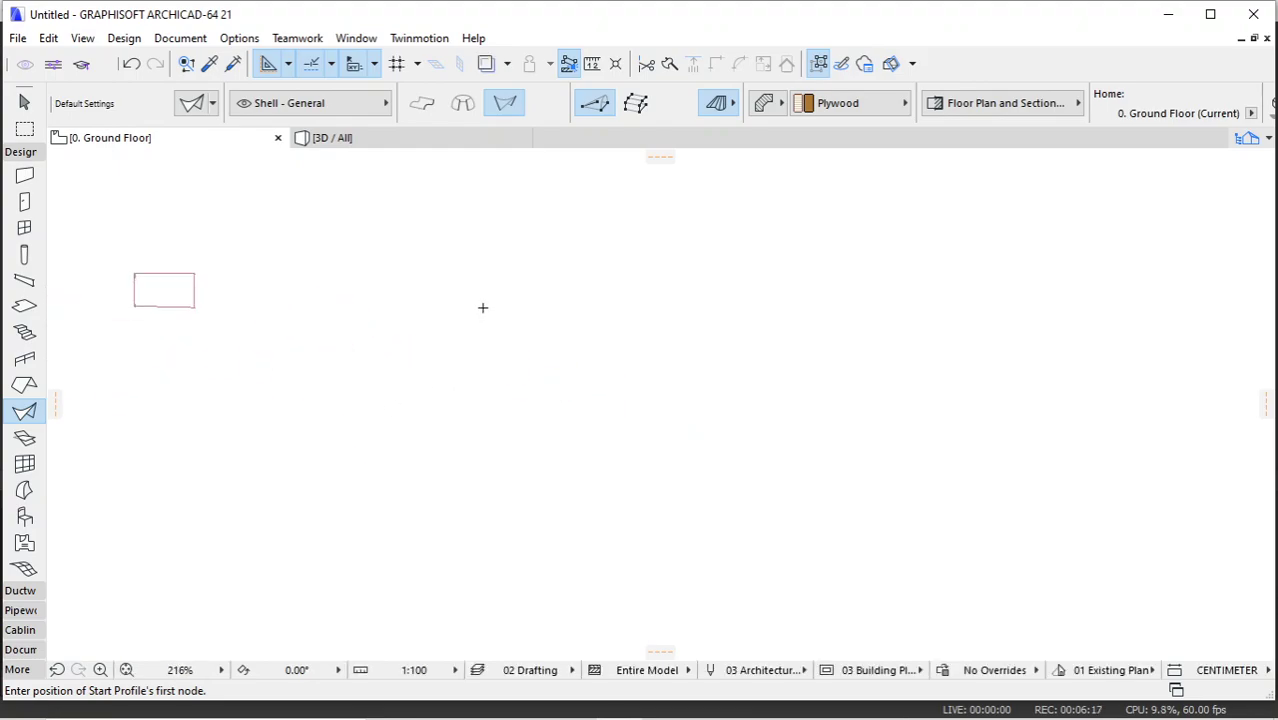
click(33, 257)
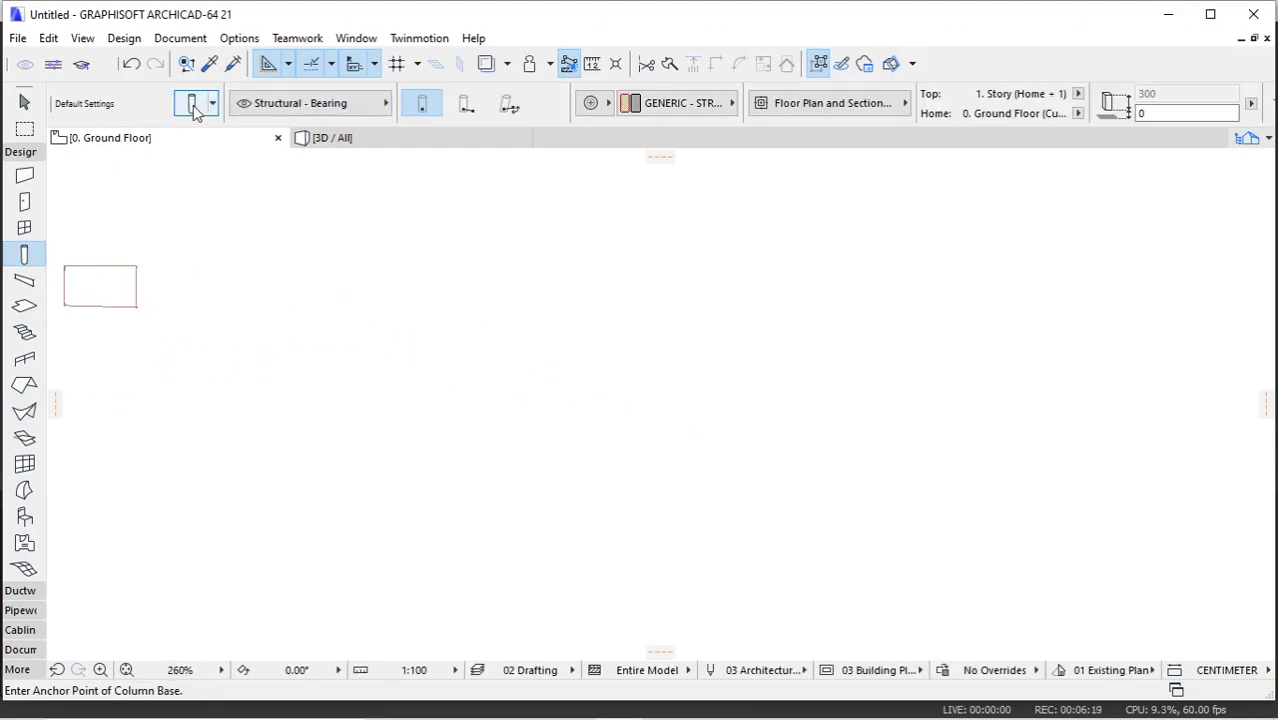
click(194, 106)
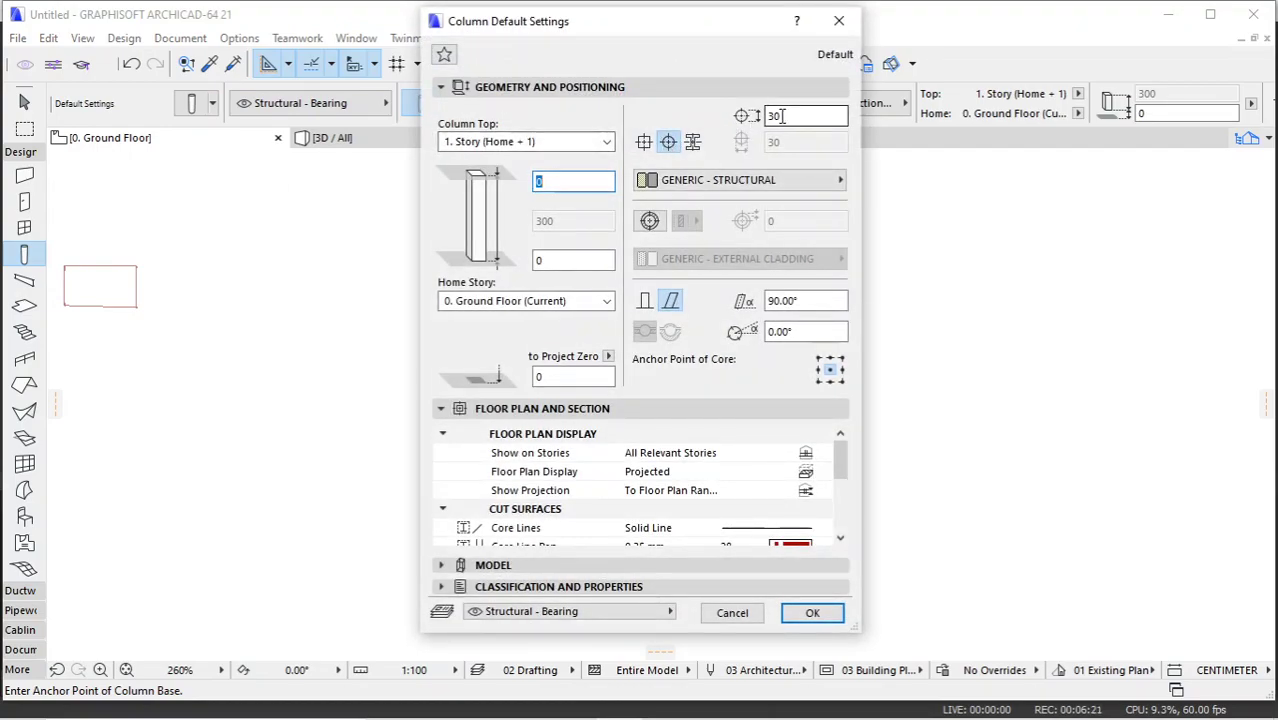
click(810, 612)
click(513, 298)
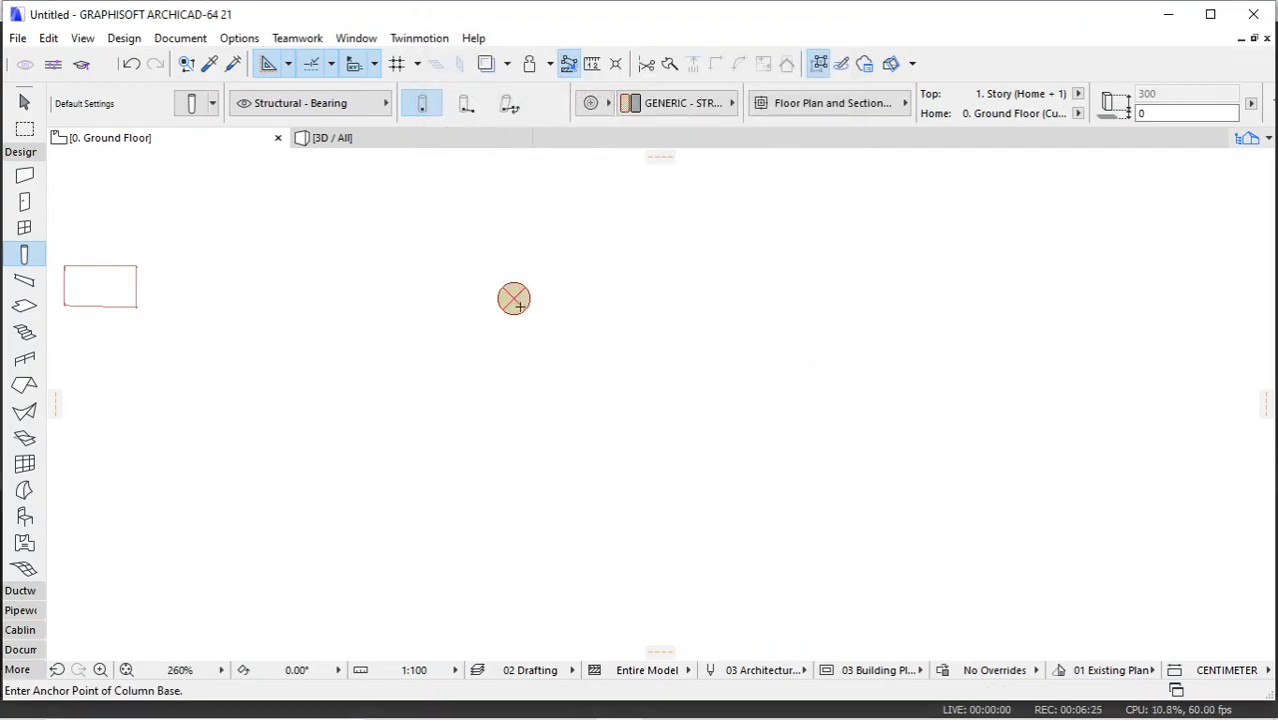
Step: Copy the circular column 300 cm straight down in plan from its centre, using the Drag Multiple Copies command
key(Escape)
click(526, 299)
right_click(603, 246)
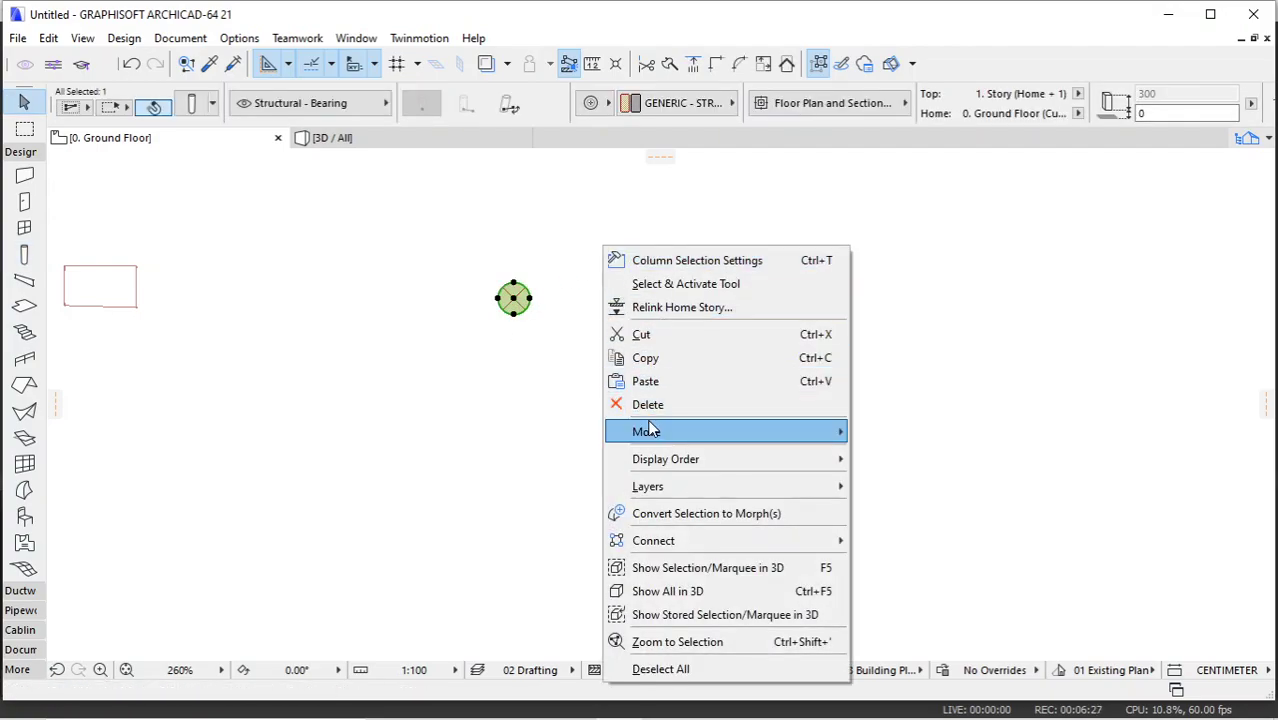
mouse_move(700, 431)
click(880, 603)
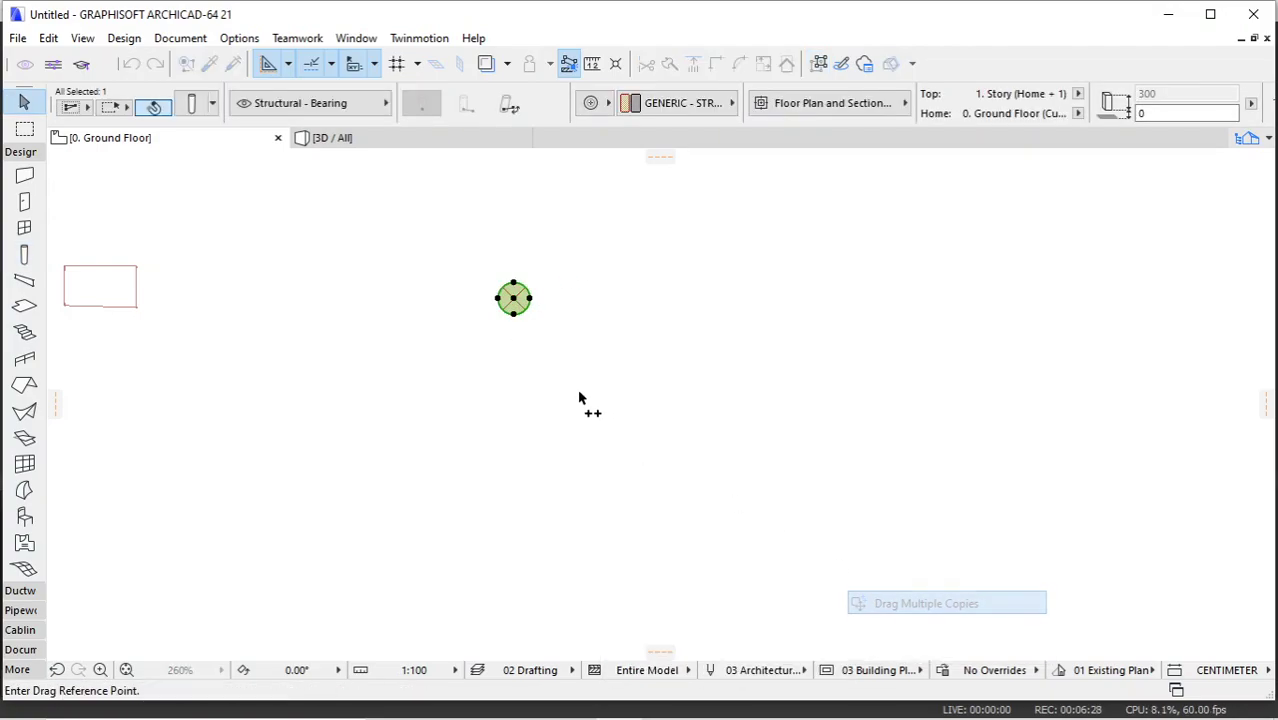
click(513, 298)
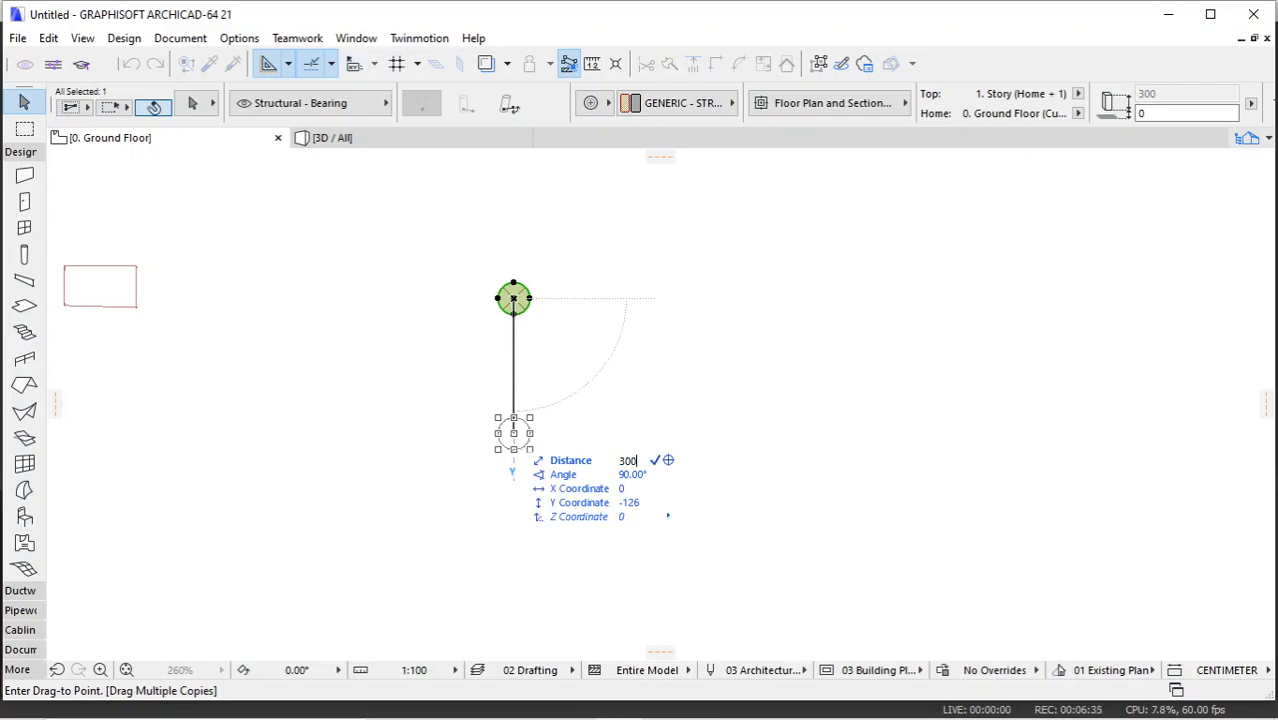
key(Return)
key(Escape)
scroll(477, 294, down, 3)
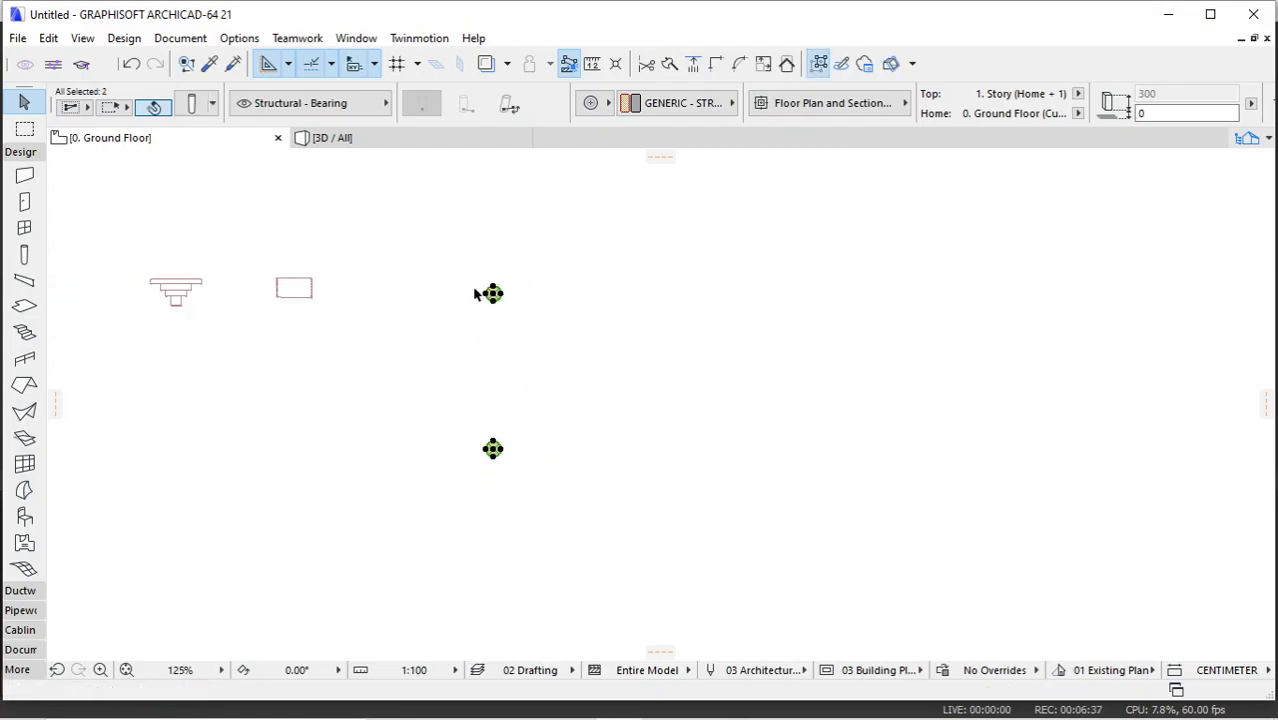
Step: Copy both columns 300 cm horizontally to the right to form a square of four columns
click(434, 262)
drag(411, 246, 613, 528)
right_click(613, 448)
mouse_move(830, 465)
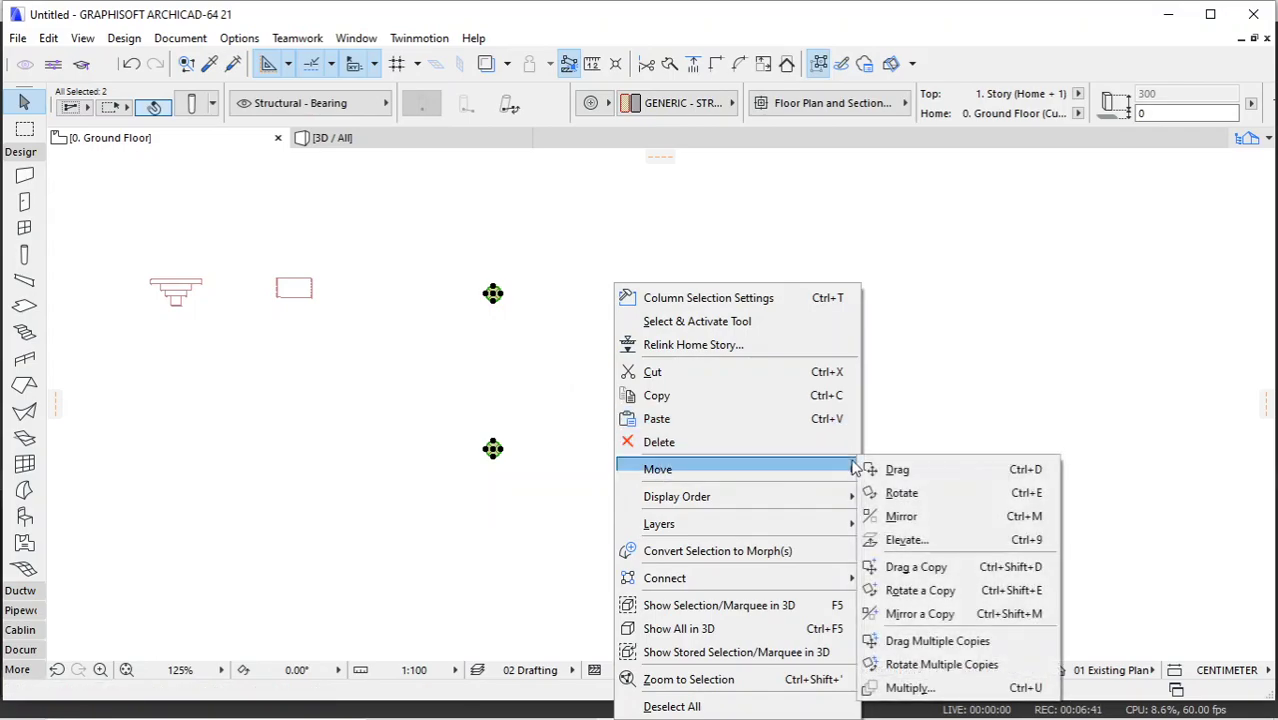
click(896, 568)
click(518, 375)
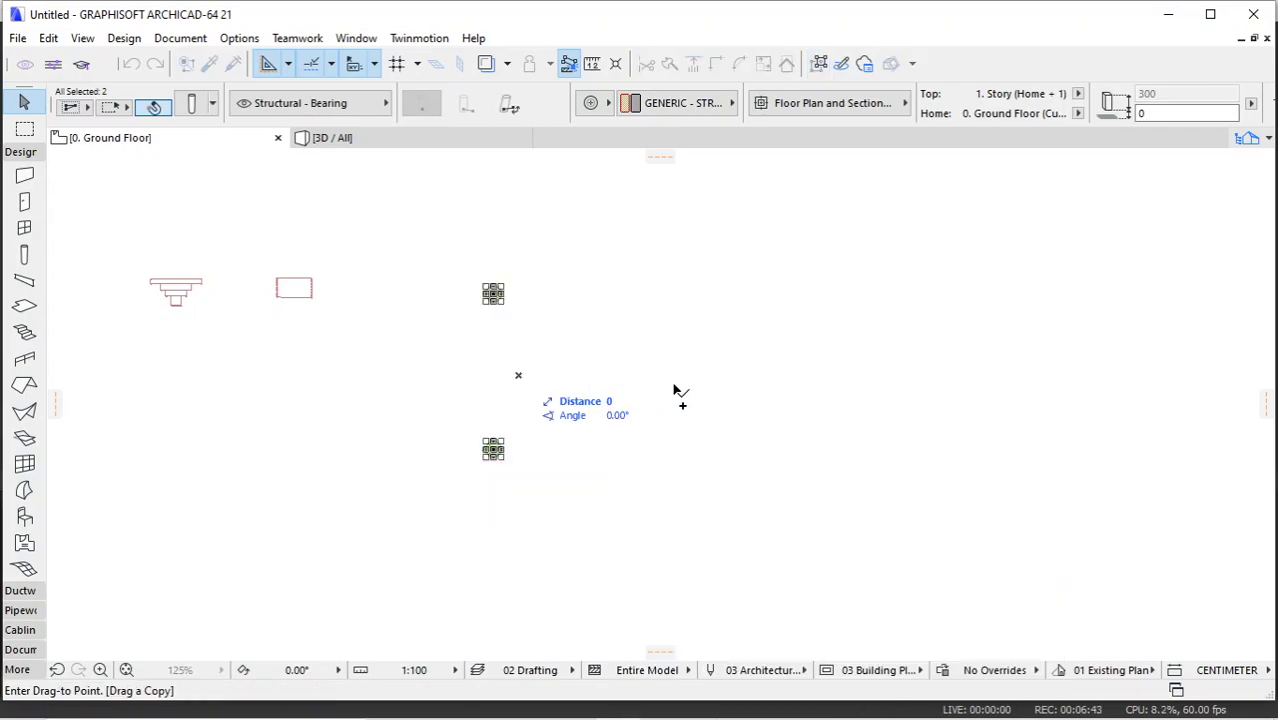
key(Tab)
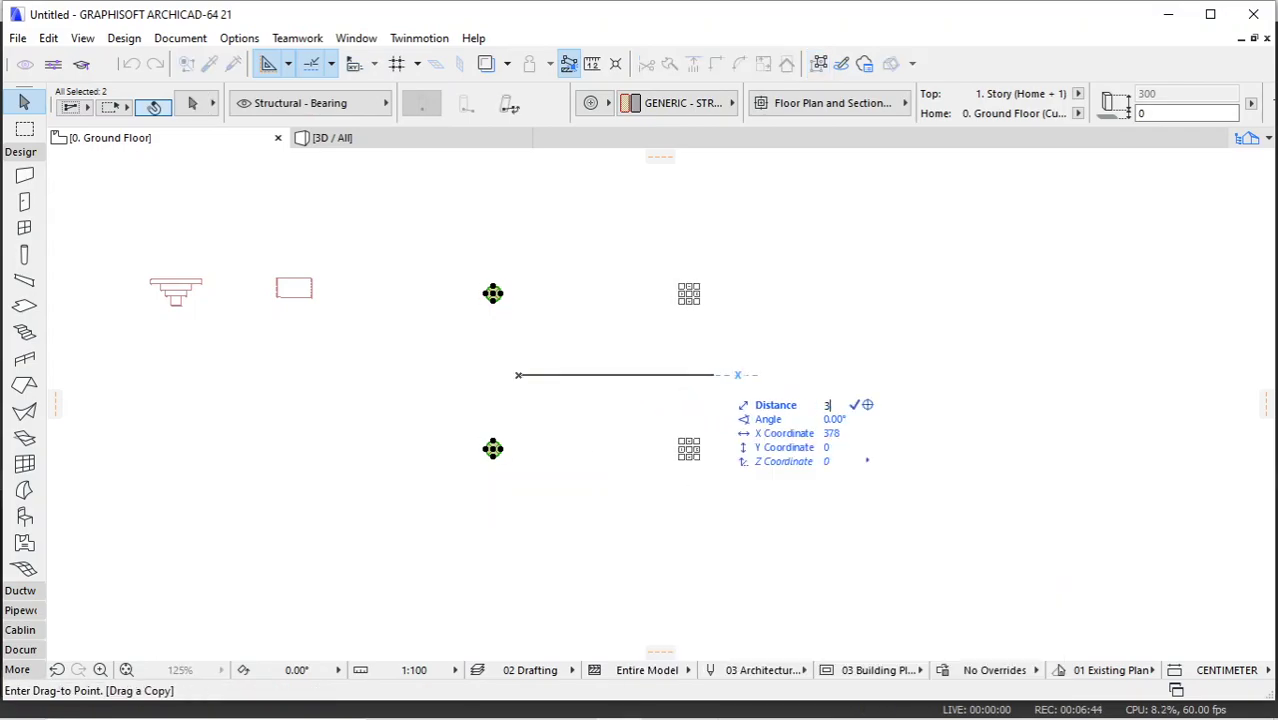
key(Return)
key(Escape)
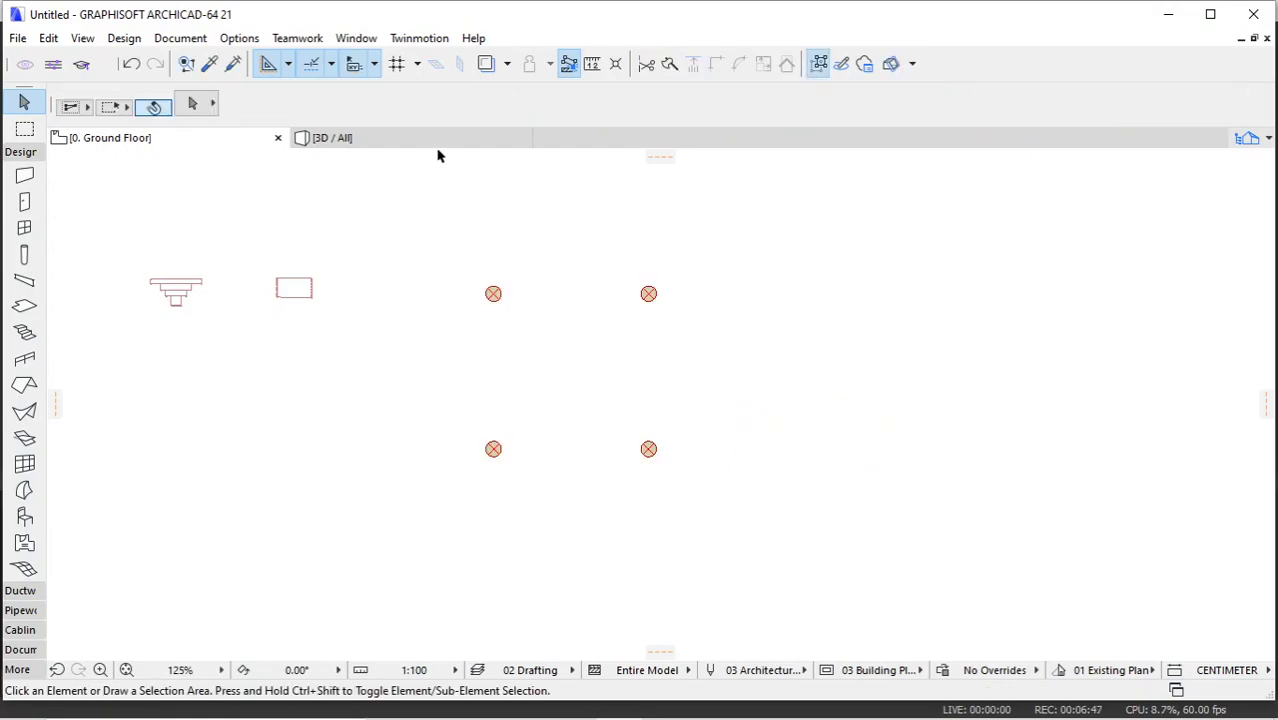
Step: In the 3D view, span a simple ruled plywood shell over the four column tops, with start and end profiles on opposite column pairs
click(438, 141)
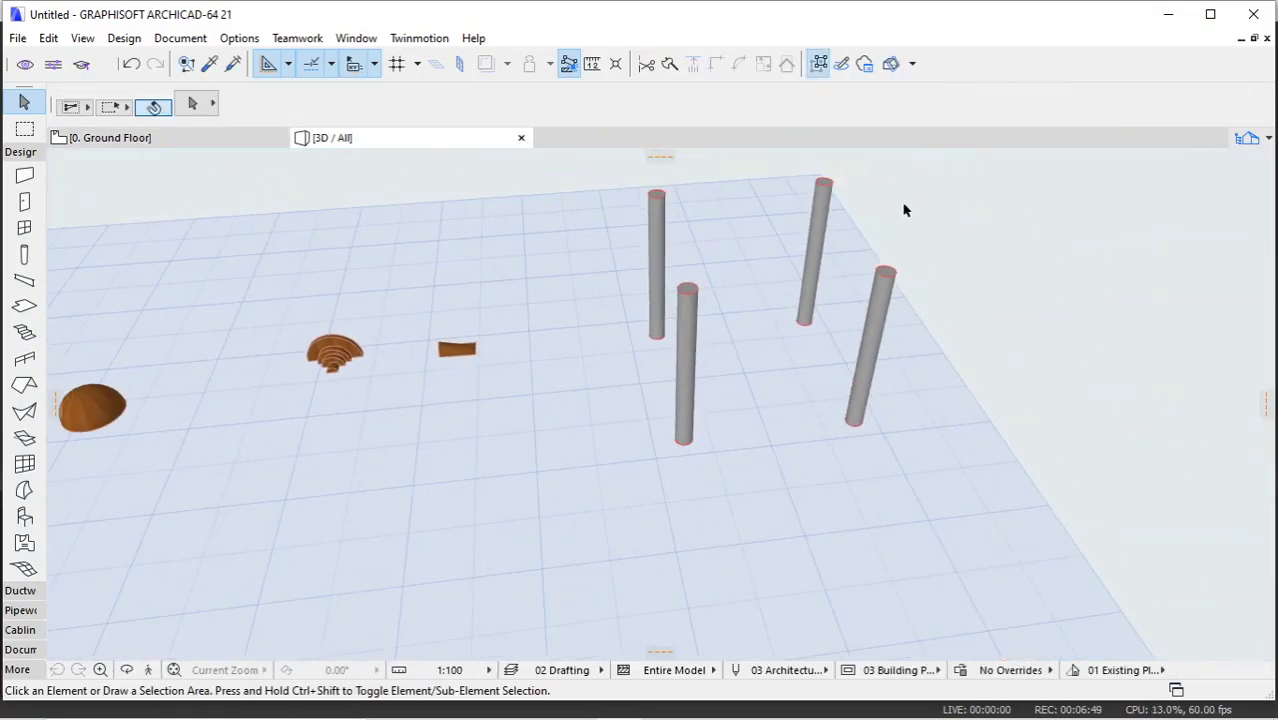
shift+middle_drag(842, 294, 650, 326)
click(24, 411)
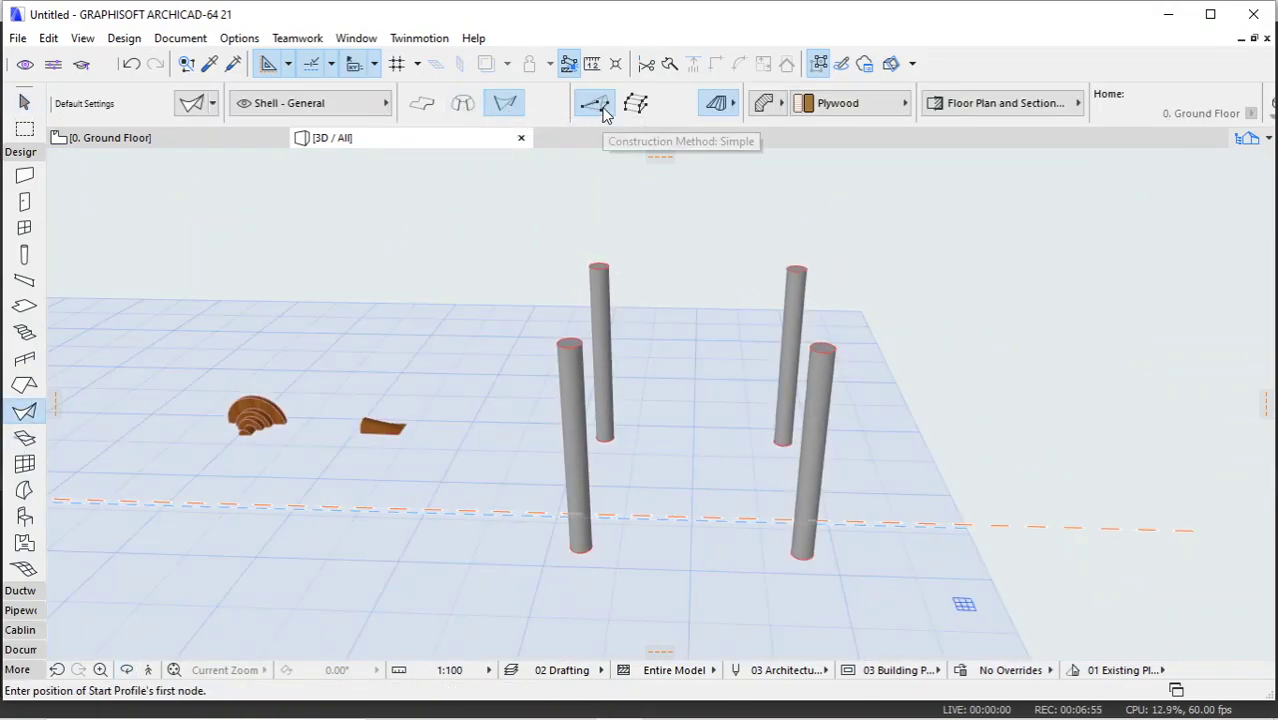
scroll(571, 323, up, 3)
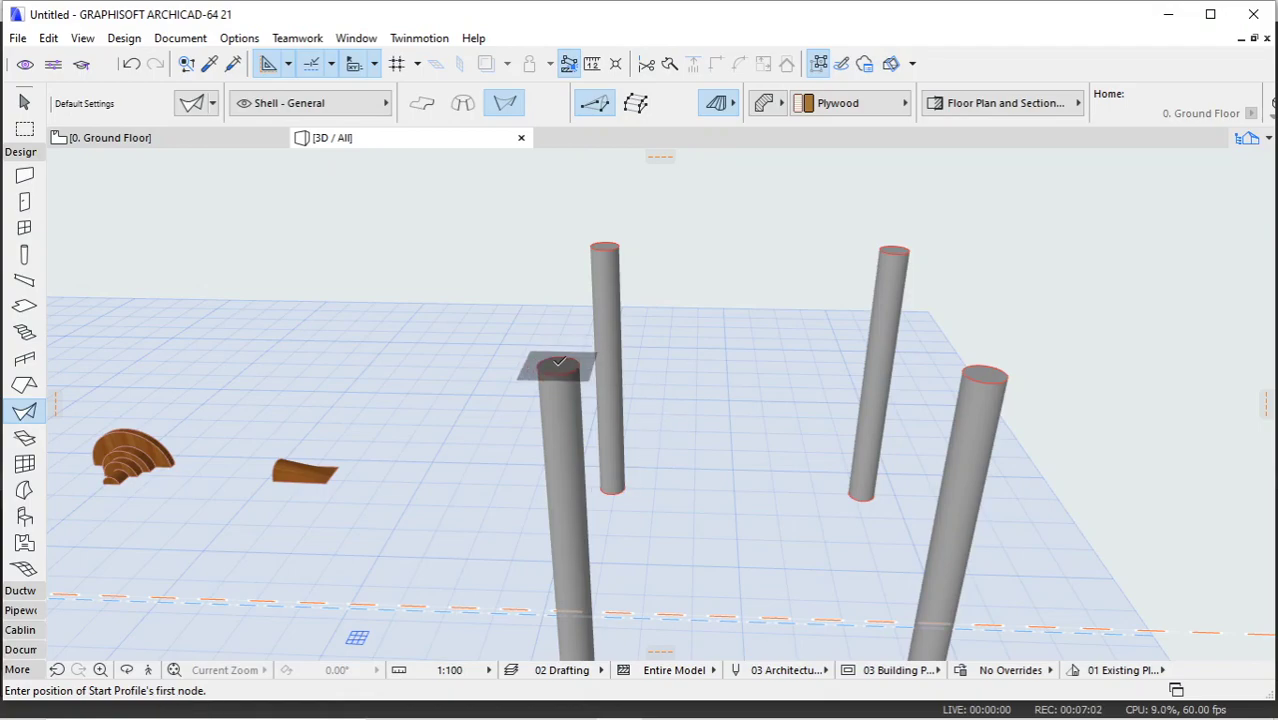
click(558, 362)
scroll(456, 328, down, 5)
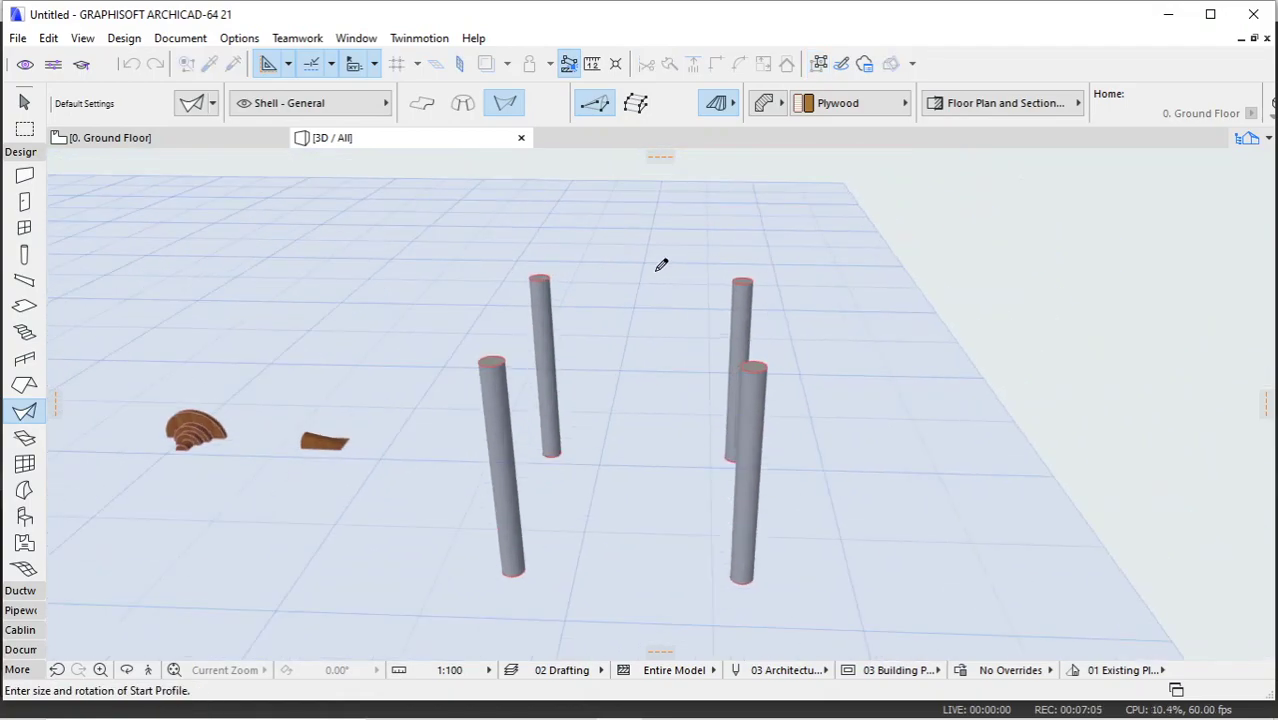
scroll(655, 260, up, 4)
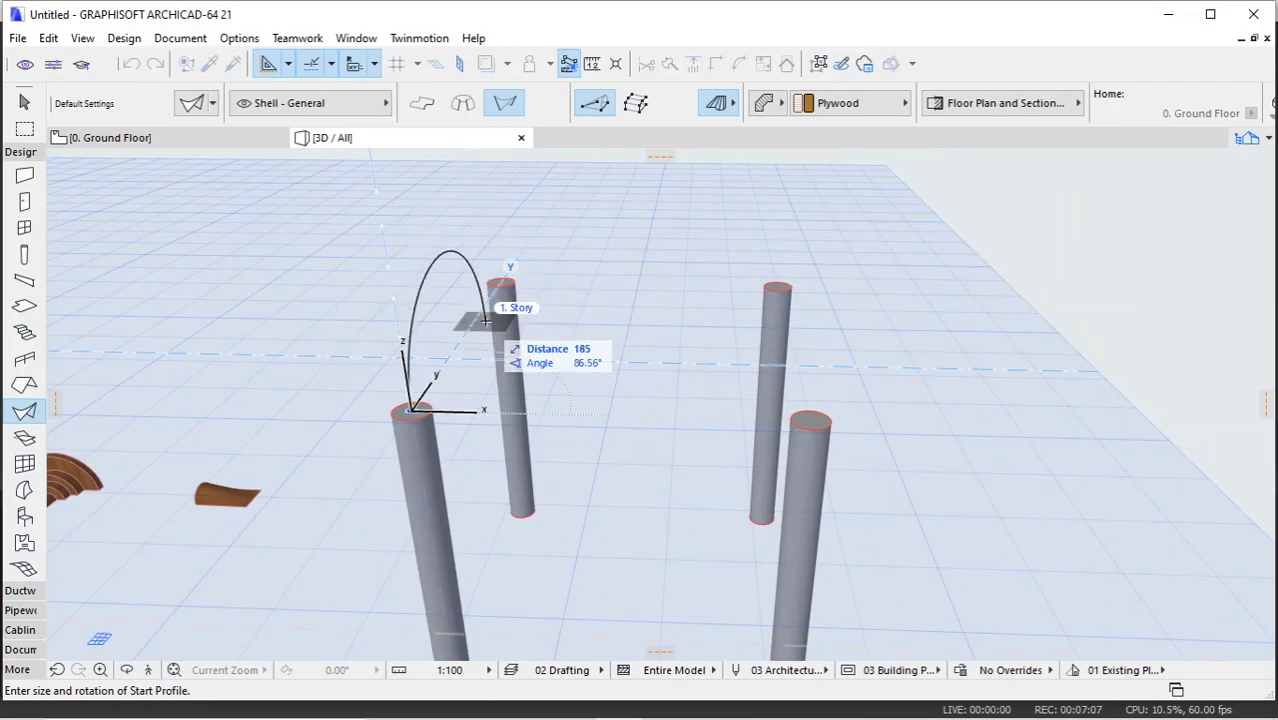
click(500, 284)
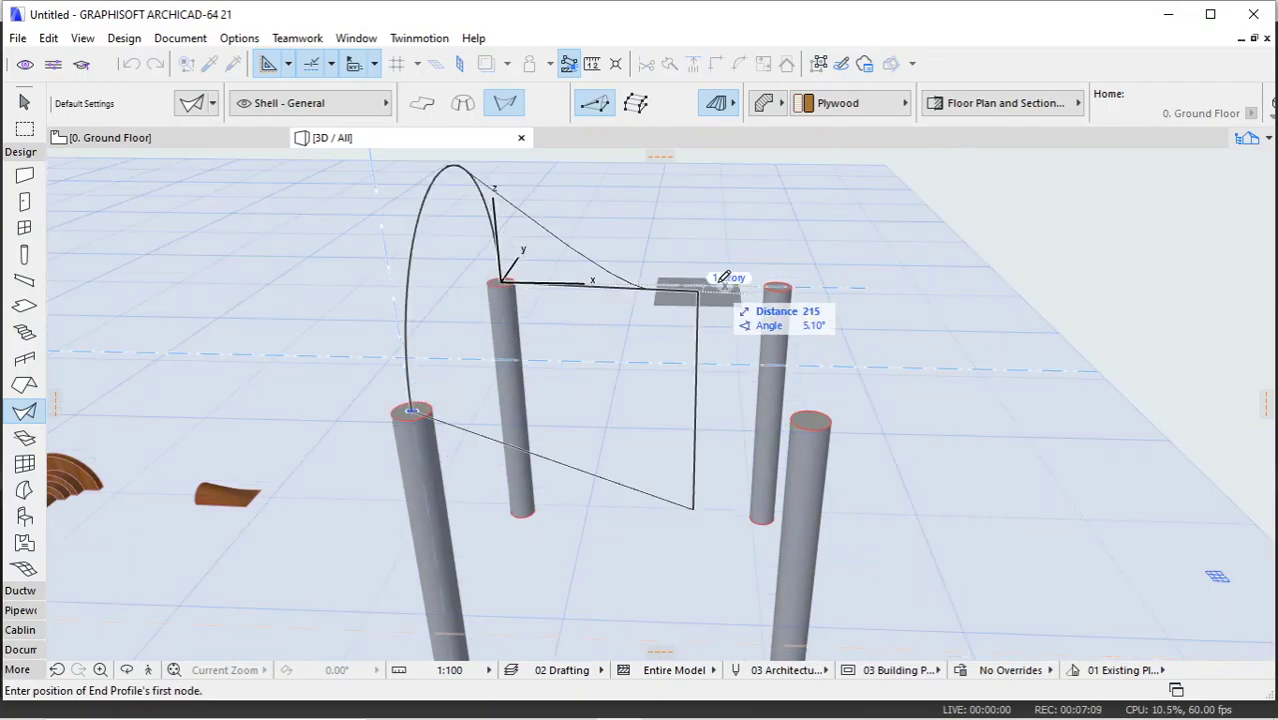
click(778, 286)
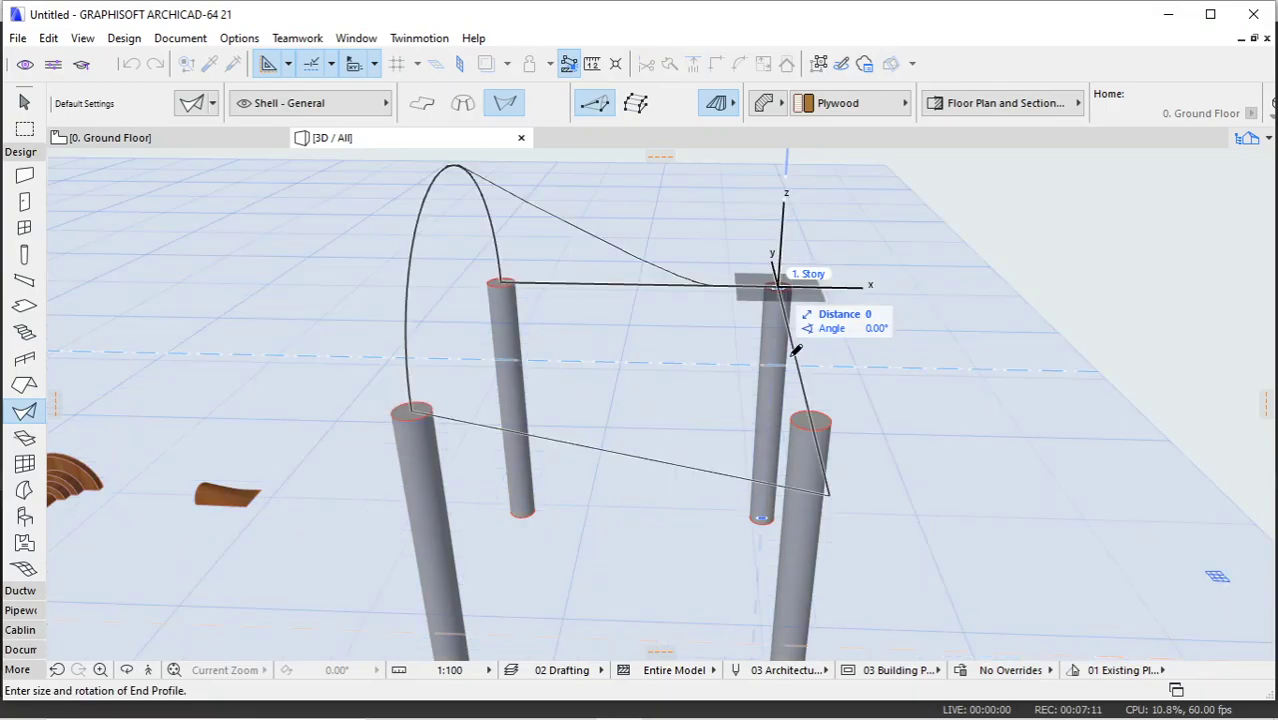
click(816, 413)
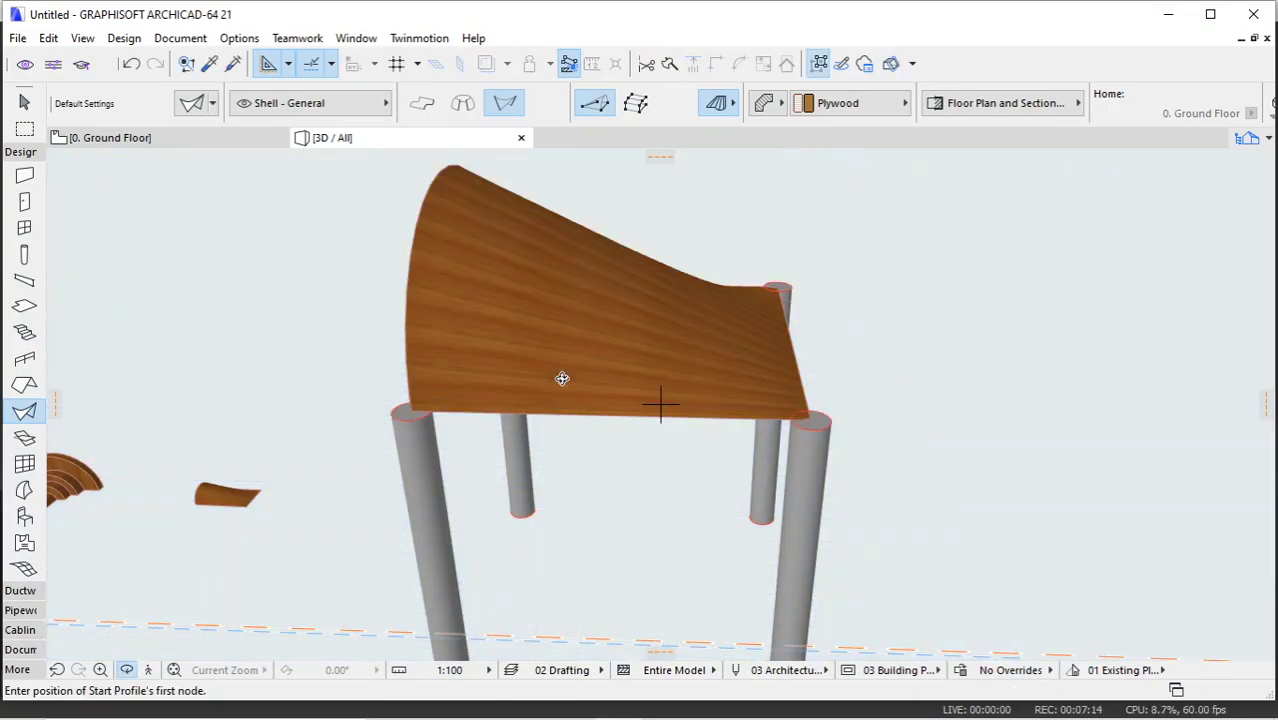
Step: Reshape the arched start edge of the ruled shell into a shallow downward curve between its two columns
shift+middle_drag(562, 378, 1006, 336)
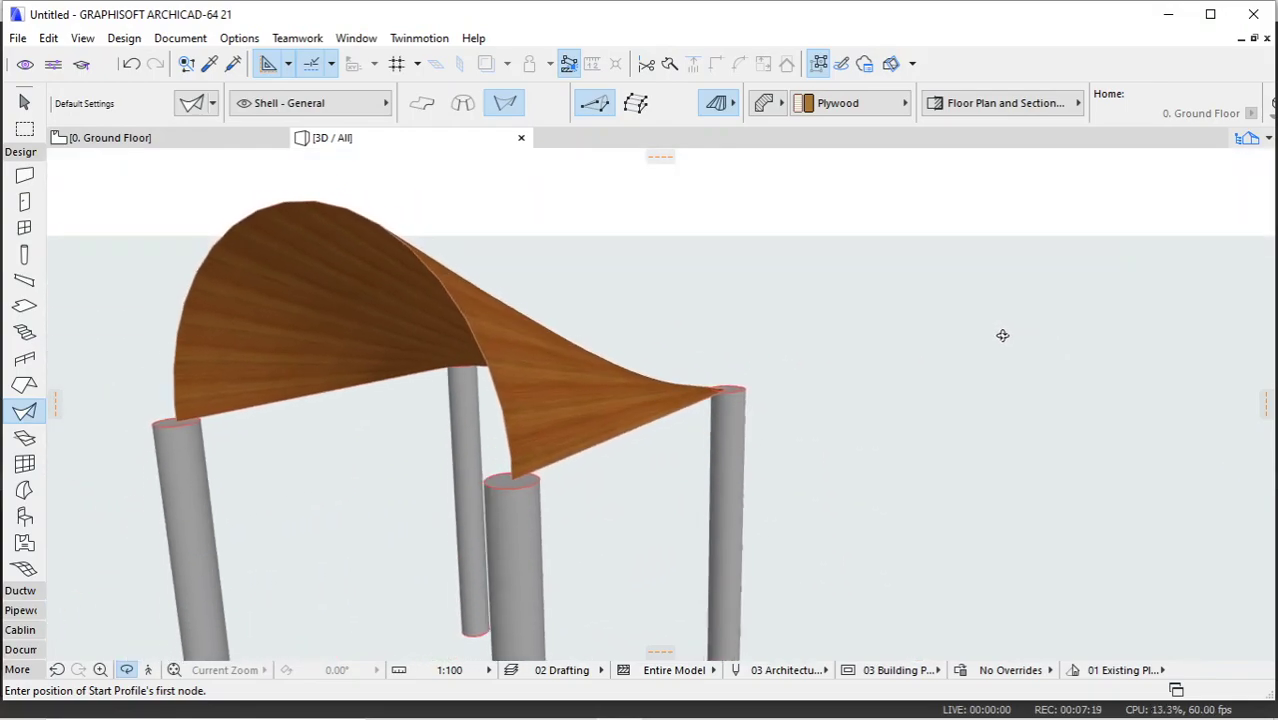
click(325, 210)
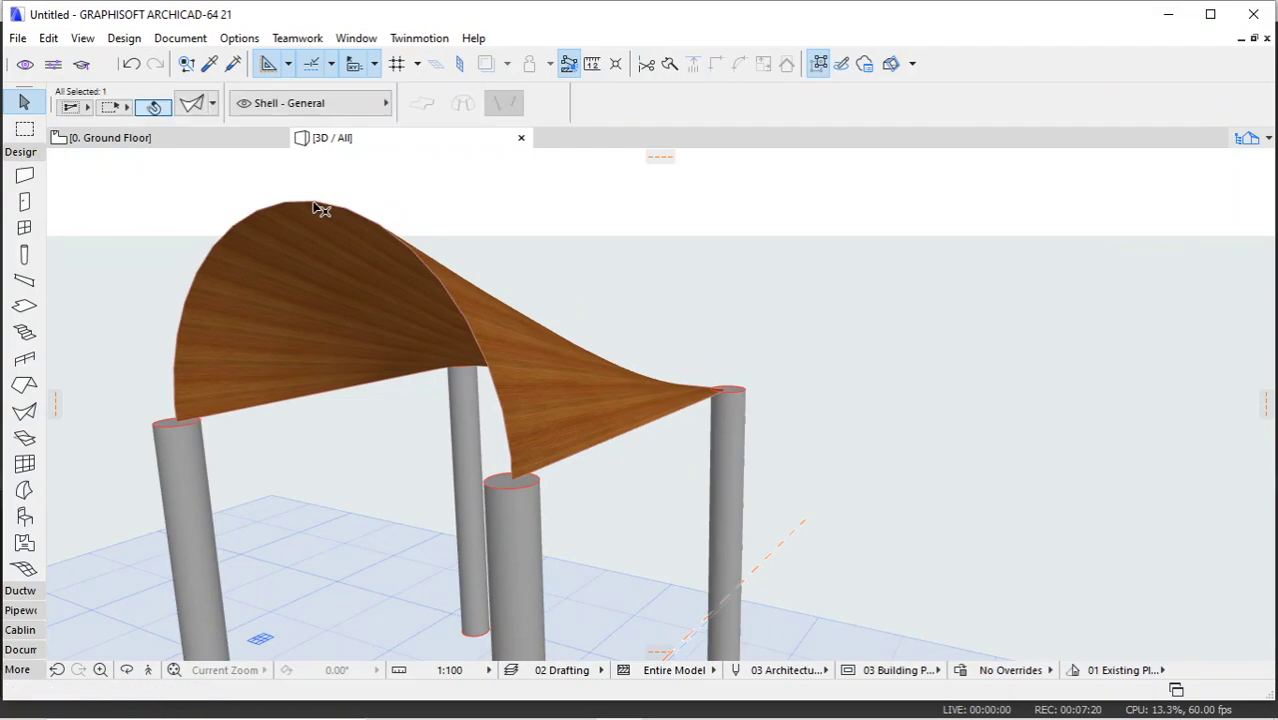
click(303, 205)
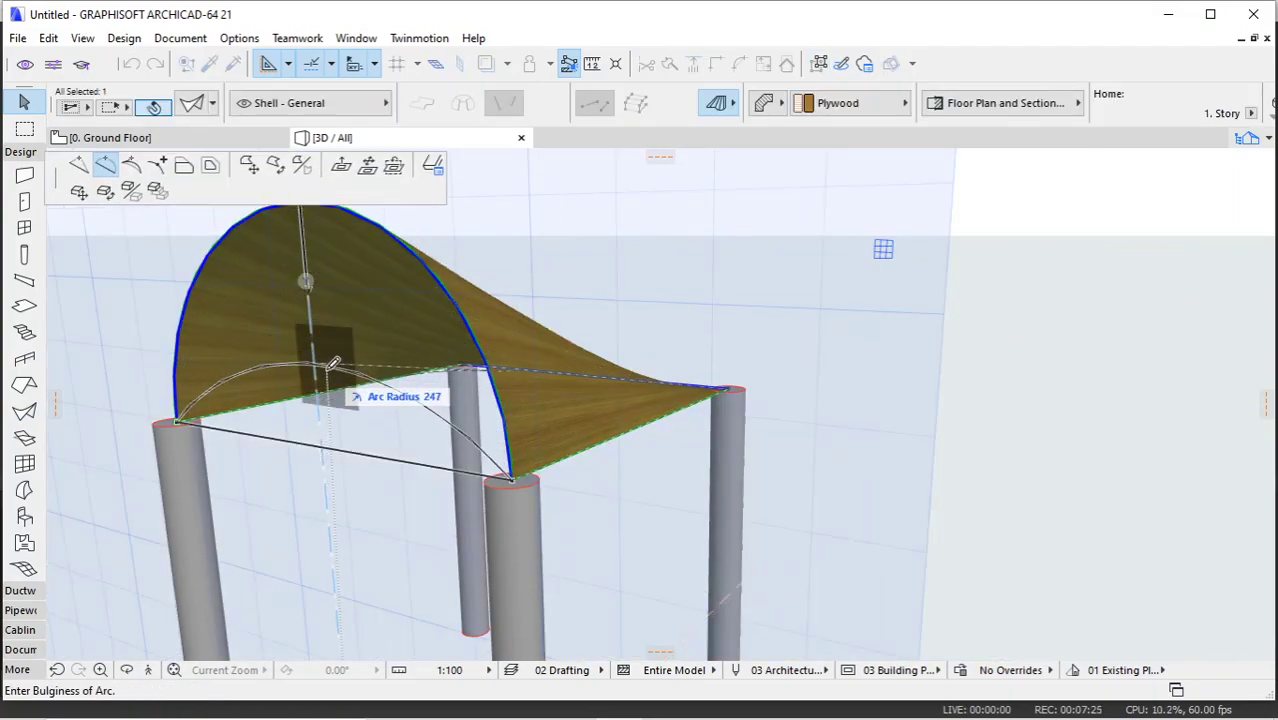
click(336, 484)
Step: Deepen the downward bulge of the shell's curved start edge and deselect the shell
shift+middle_drag(615, 402, 141, 492)
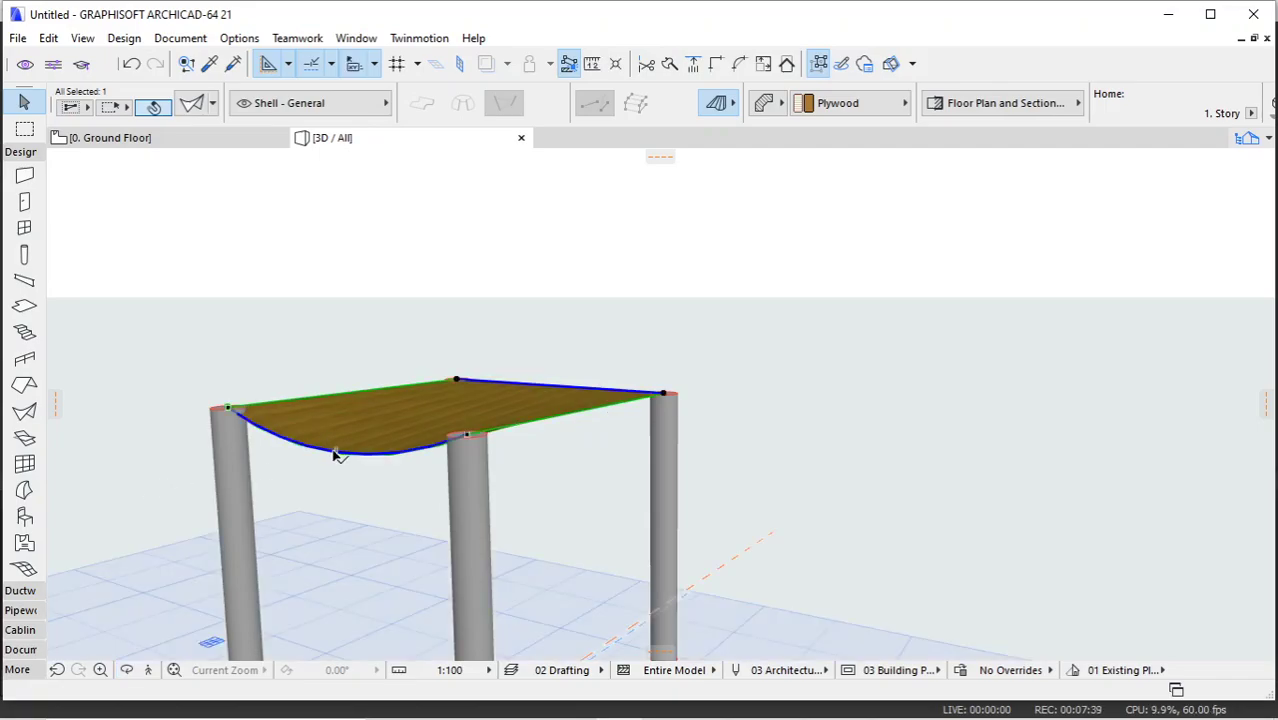
click(337, 455)
click(444, 537)
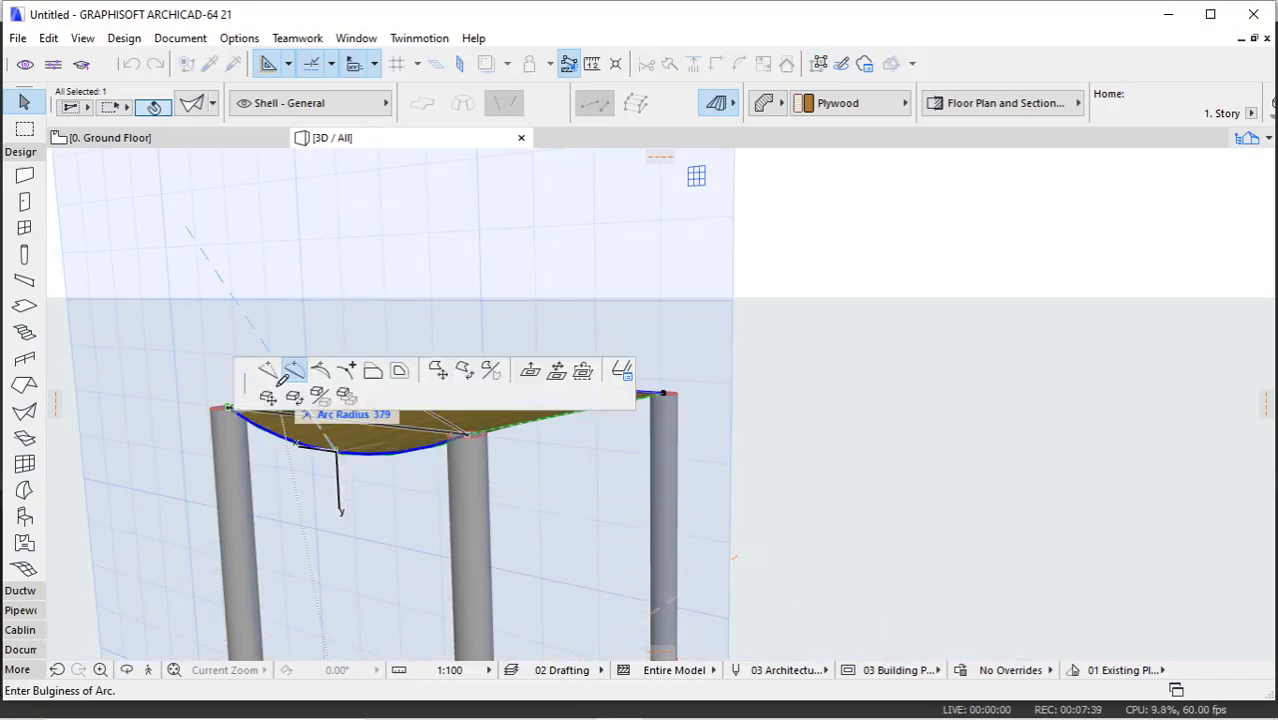
click(280, 516)
click(515, 367)
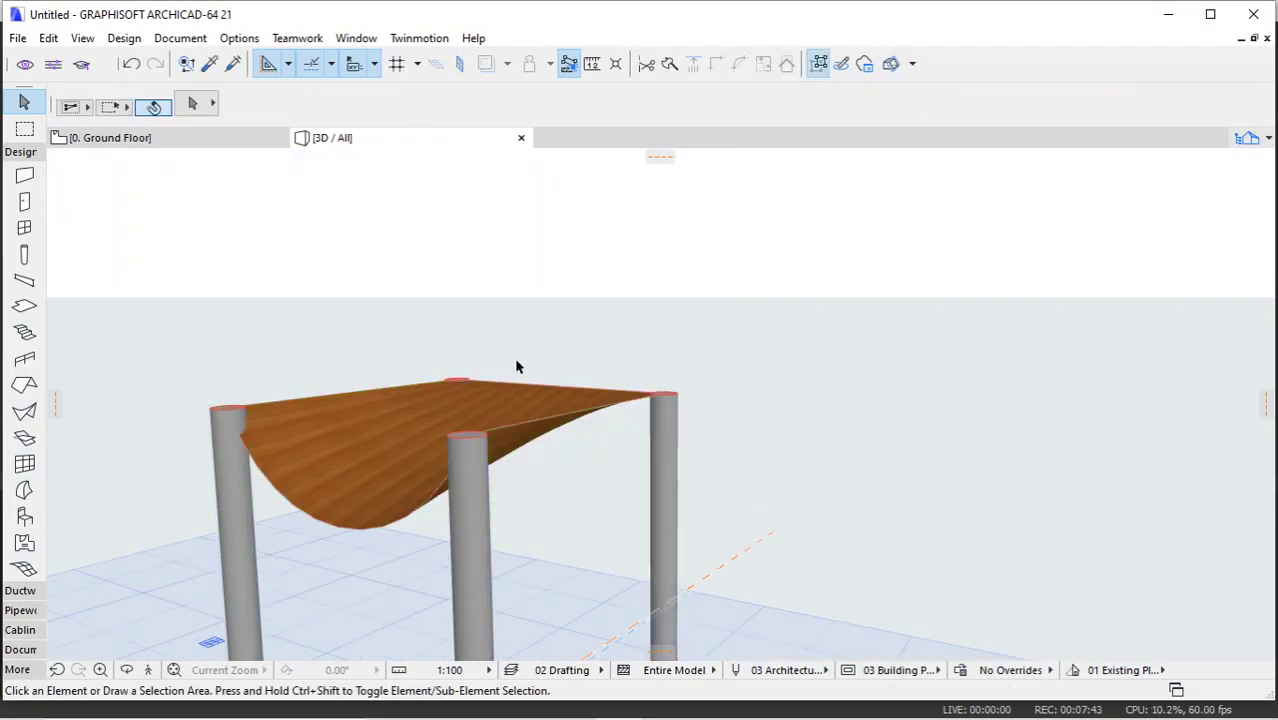
Step: Delete the sagging ruled shell from the four columns after viewing it from several sides
shift+middle_drag(562, 412, 599, 428)
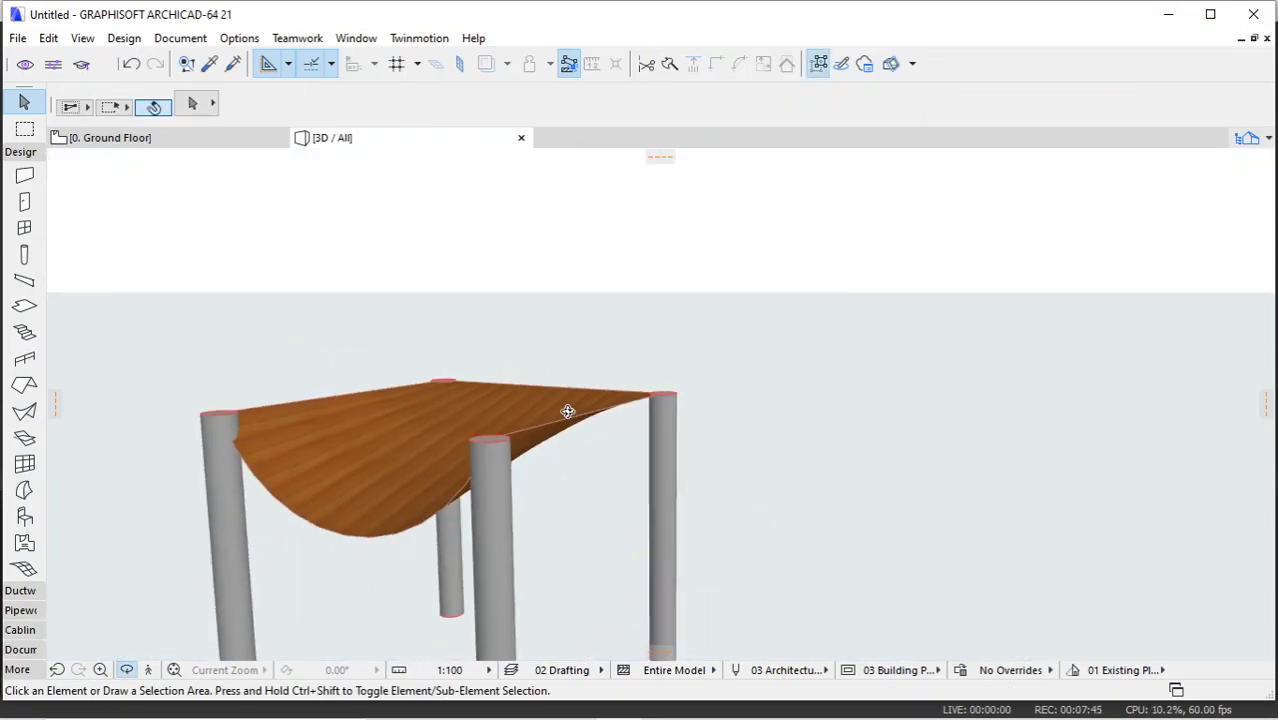
scroll(538, 410, down, 4)
scroll(492, 413, up, 4)
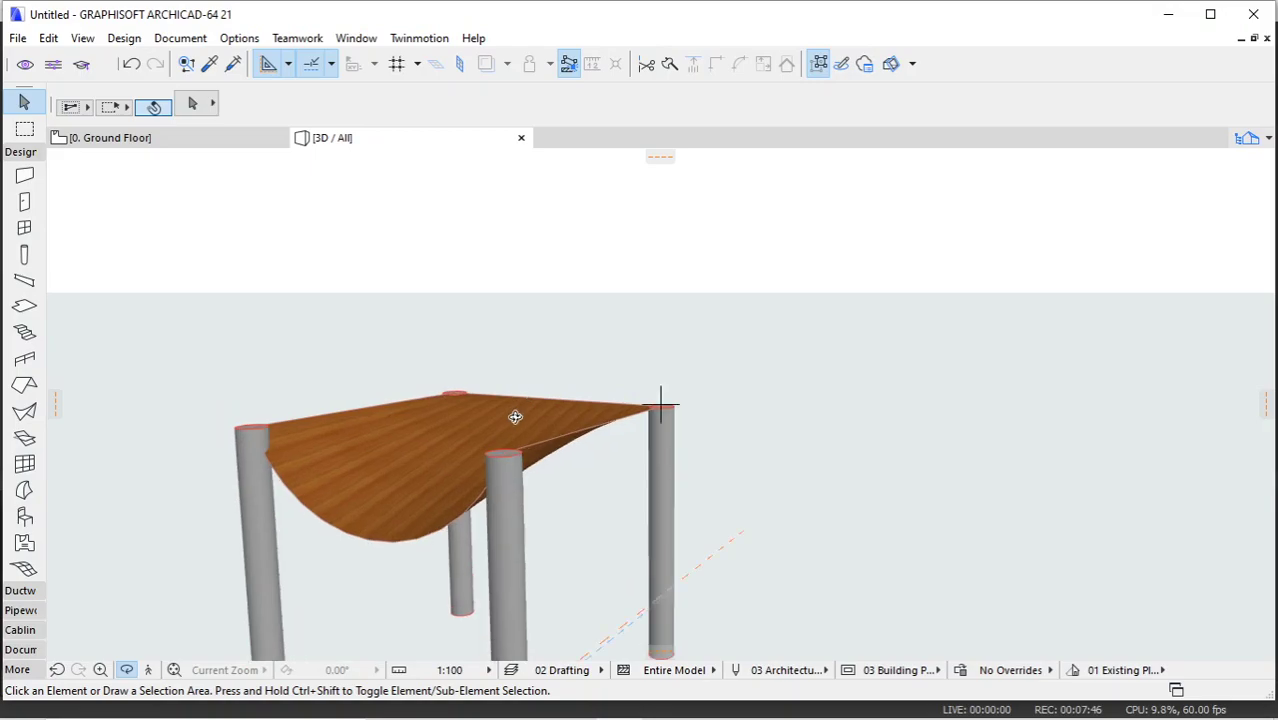
shift+middle_drag(605, 407, 391, 448)
scroll(320, 371, down, 4)
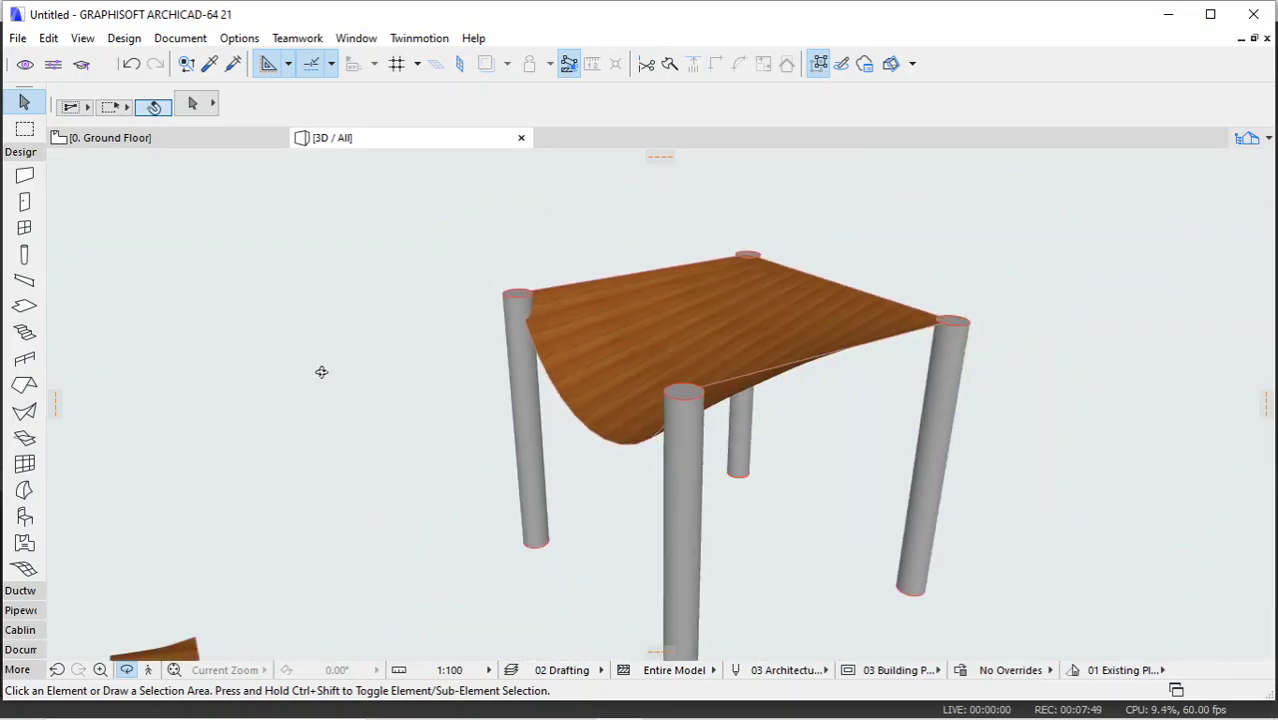
click(614, 331)
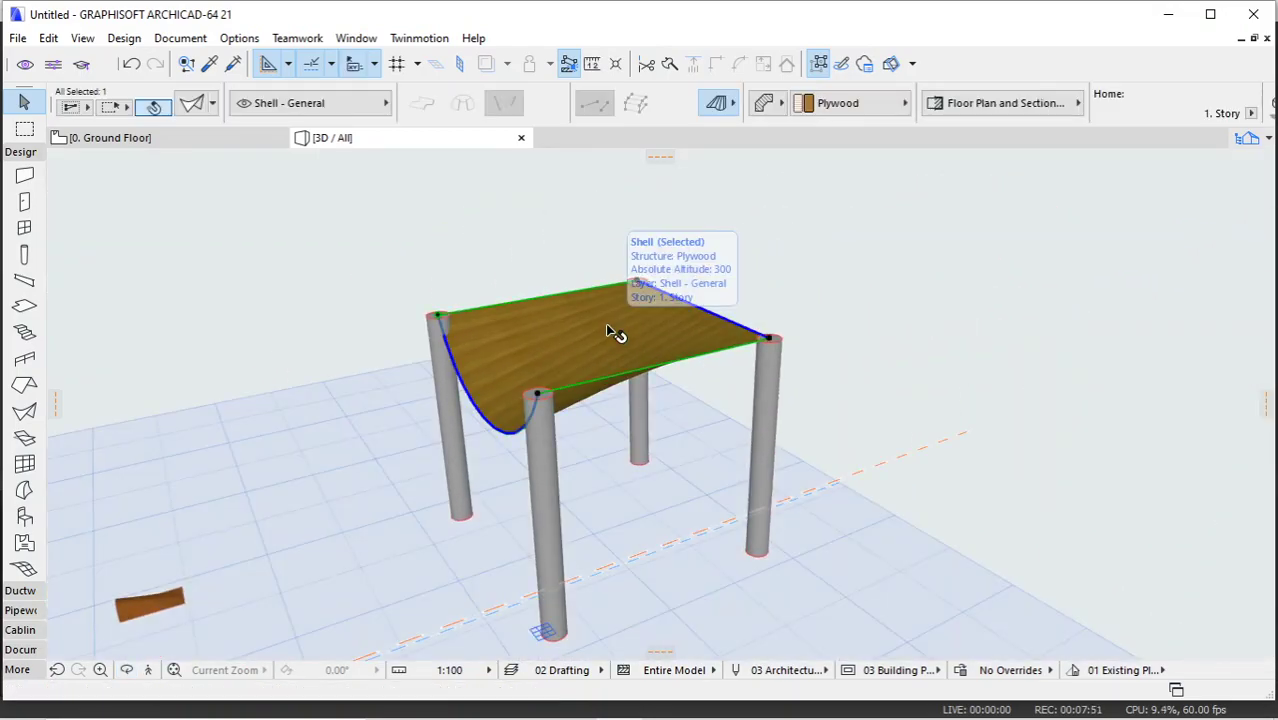
right_click(609, 333)
click(657, 344)
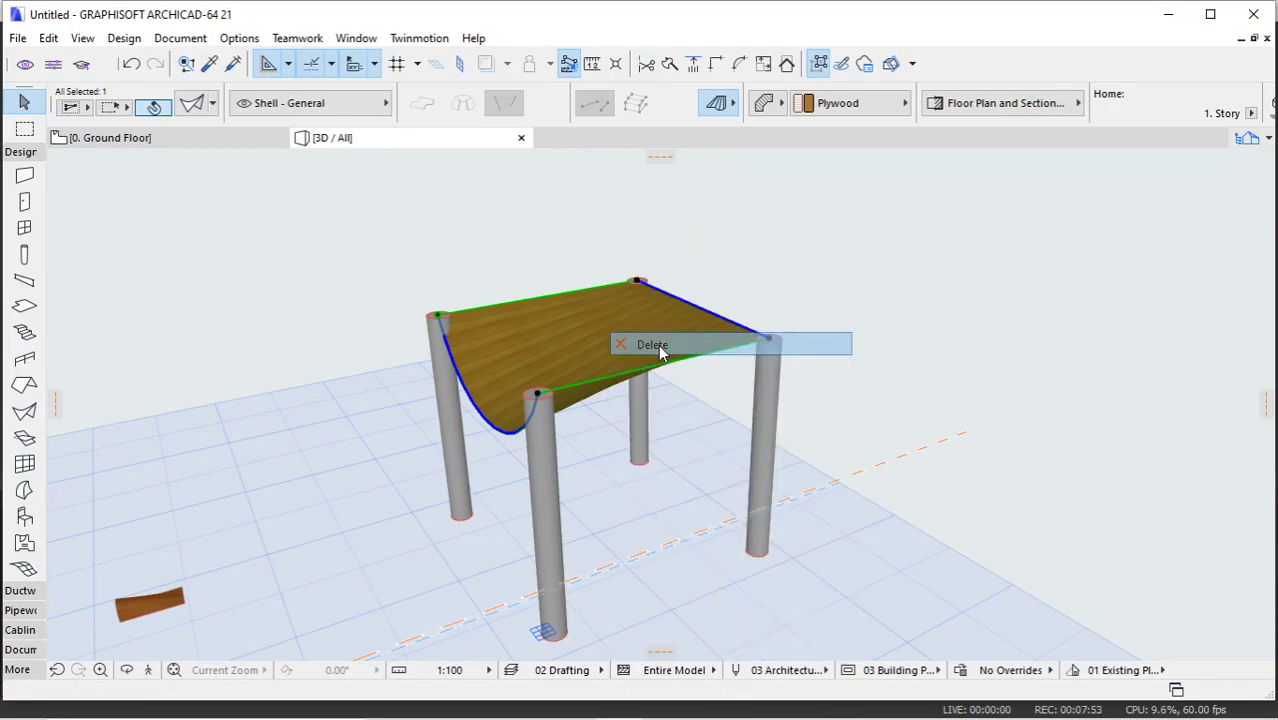
Step: Set the Shell tool to the detailed construction method for ruled shells and leave shell placement
scroll(518, 385, down, 2)
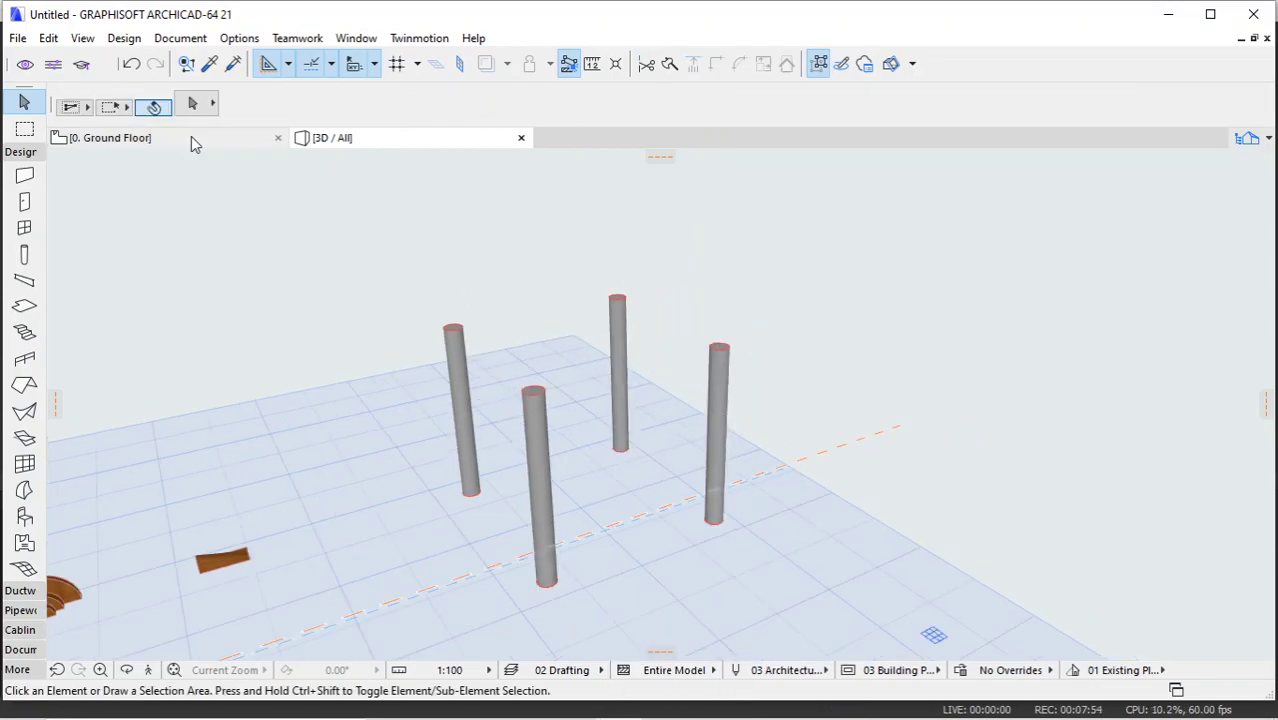
click(24, 411)
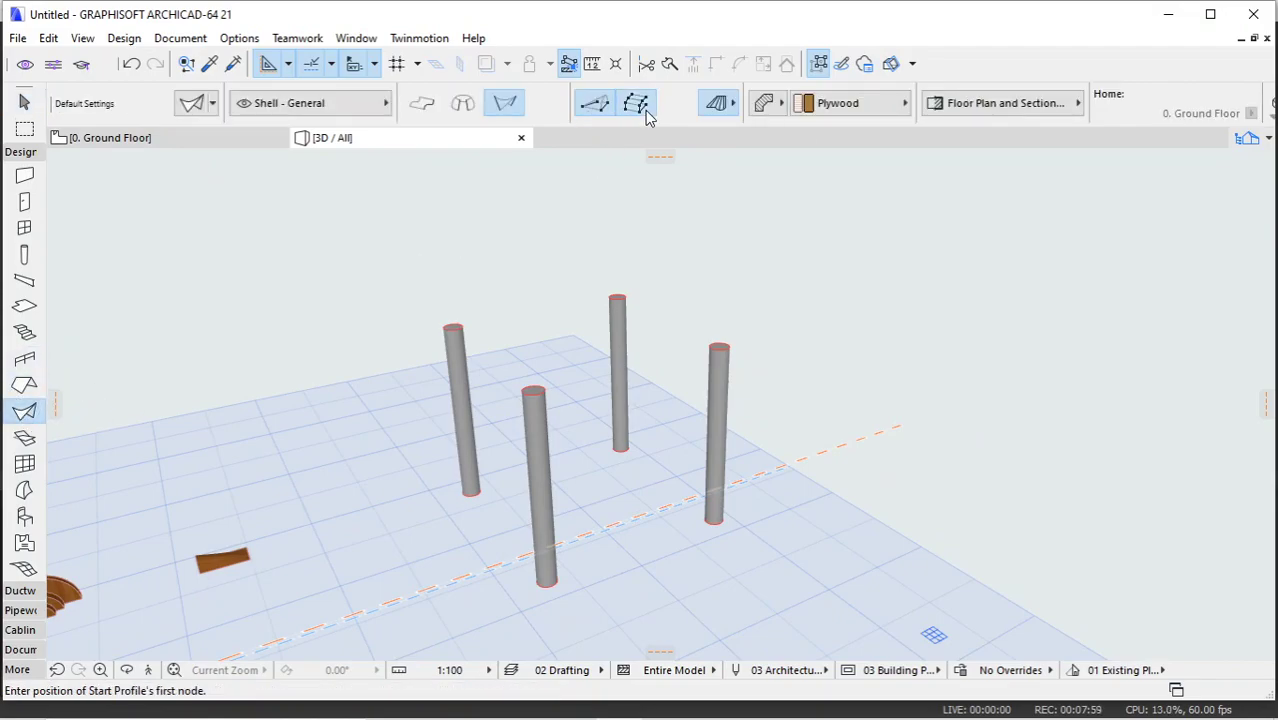
scroll(731, 198, up, 1)
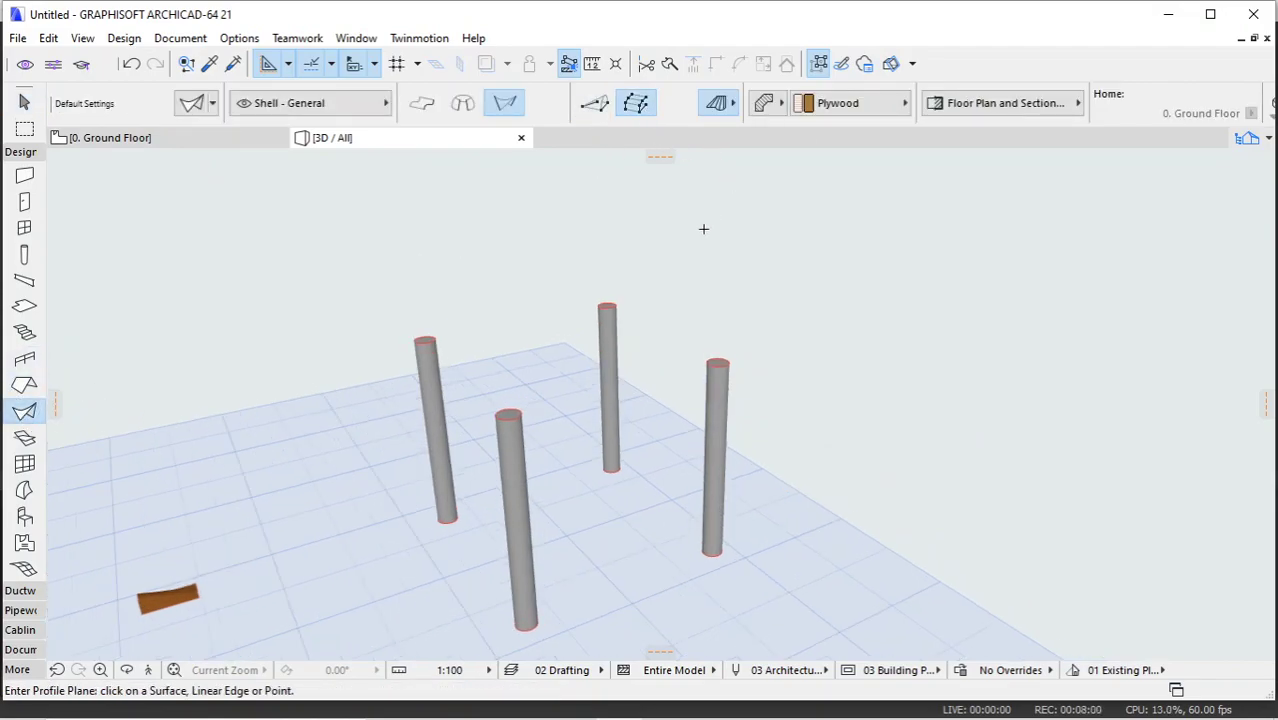
key(Escape)
Step: Shorten the rear column of the four to a height of 150 cm by stretching its top, and deselect it
click(610, 309)
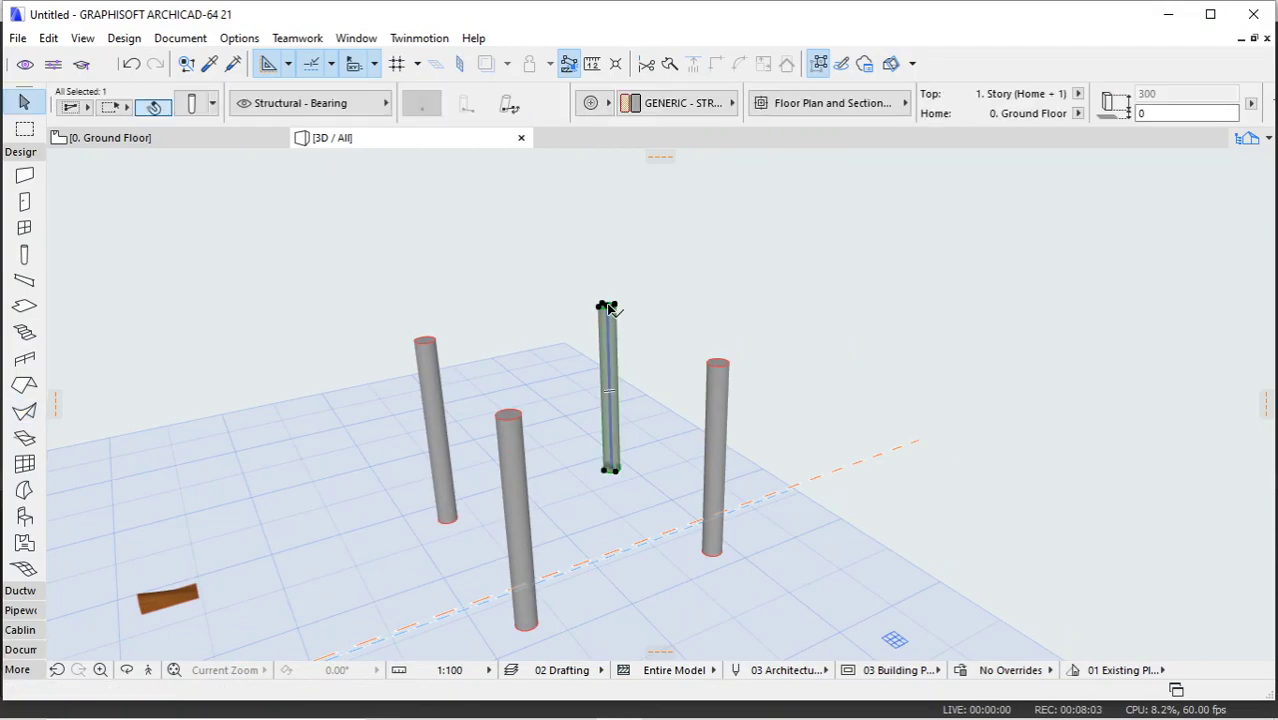
click(607, 309)
click(693, 418)
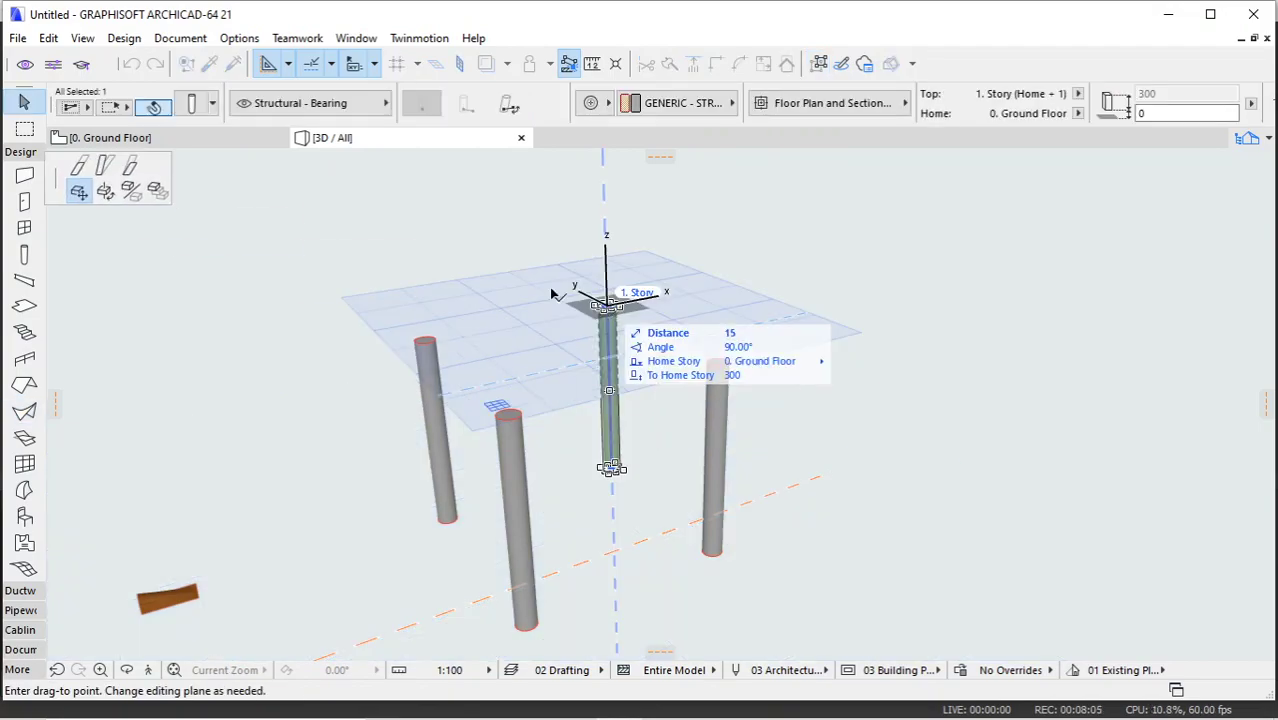
click(89, 171)
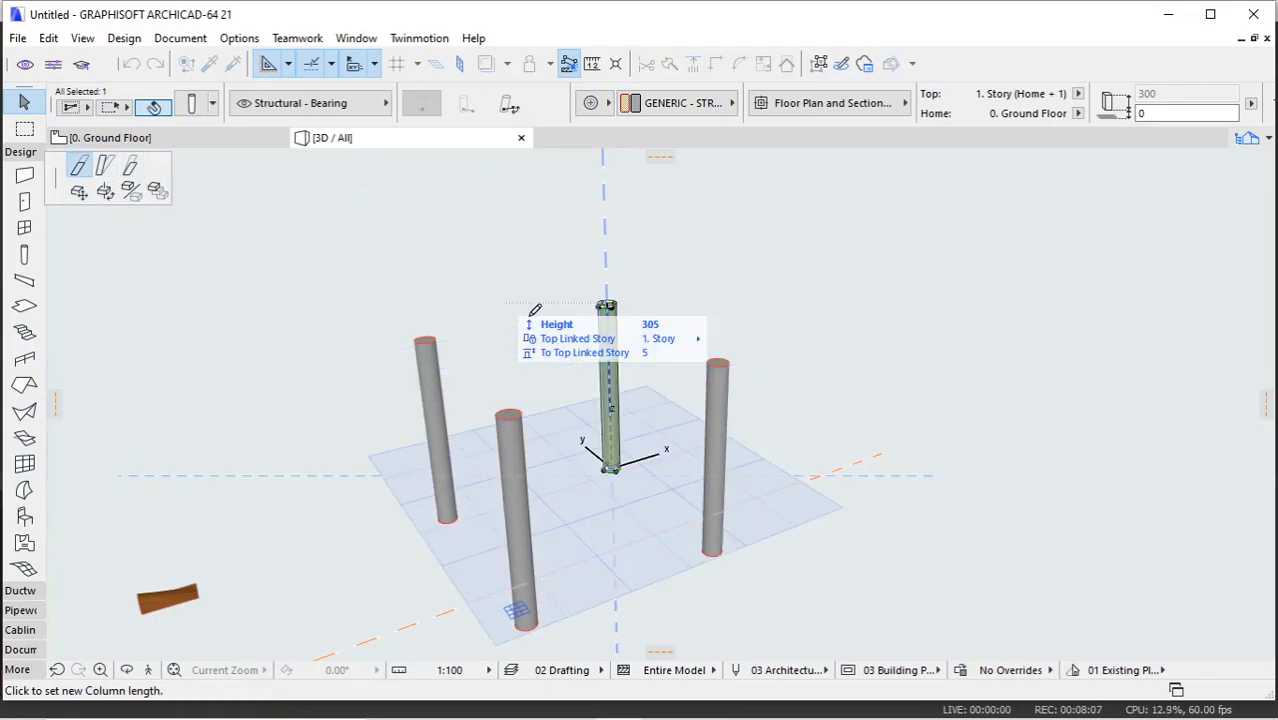
click(612, 388)
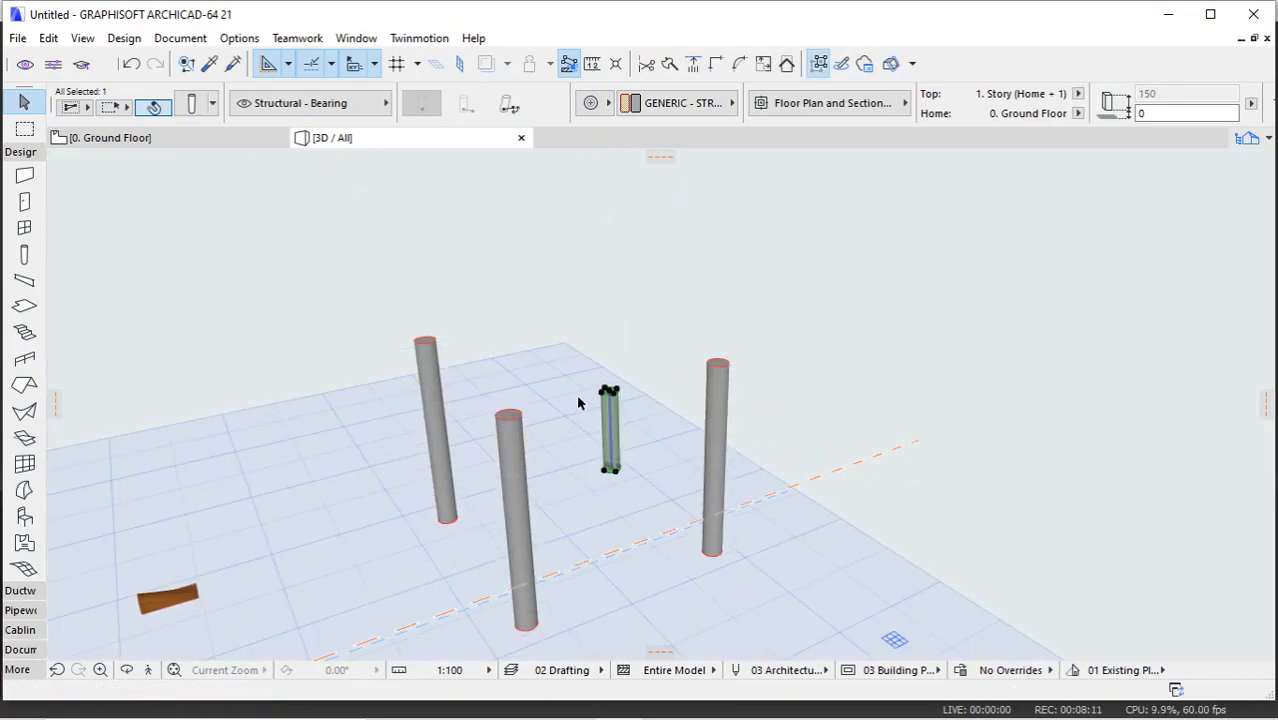
click(637, 339)
Step: Copy the settings of the rear 150 cm column to the front column, and leave column placement
click(211, 63)
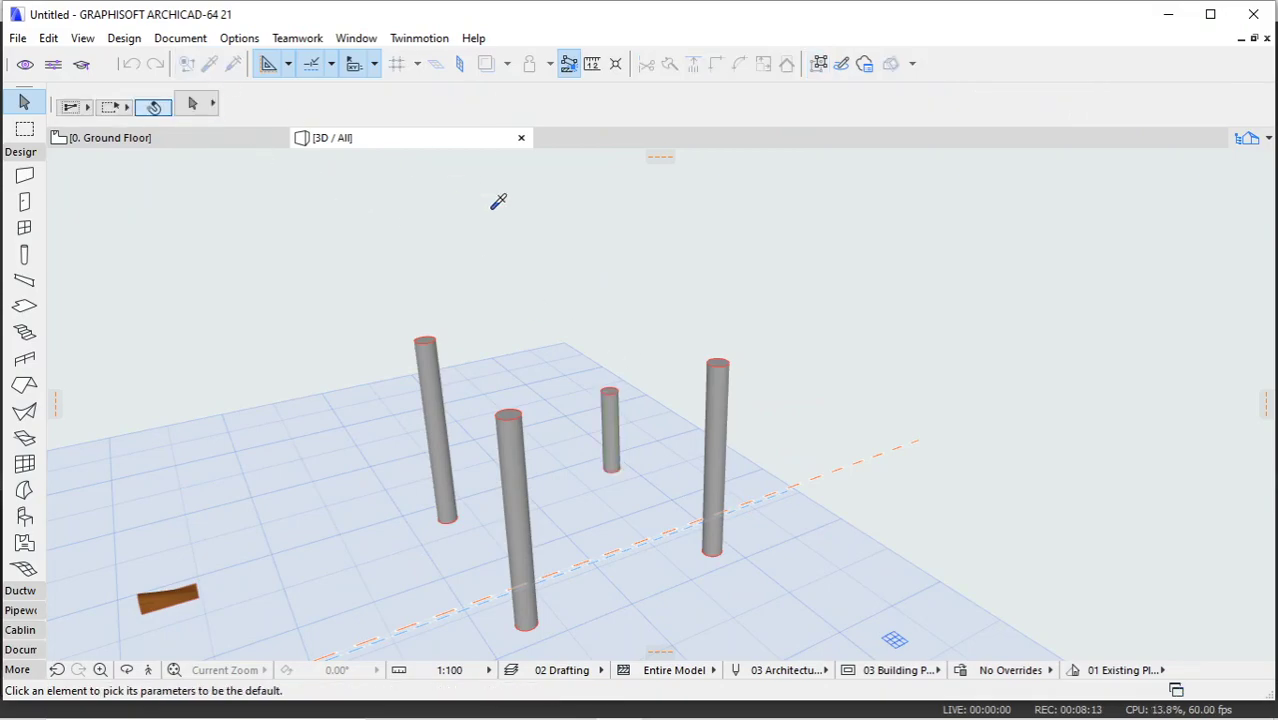
click(622, 389)
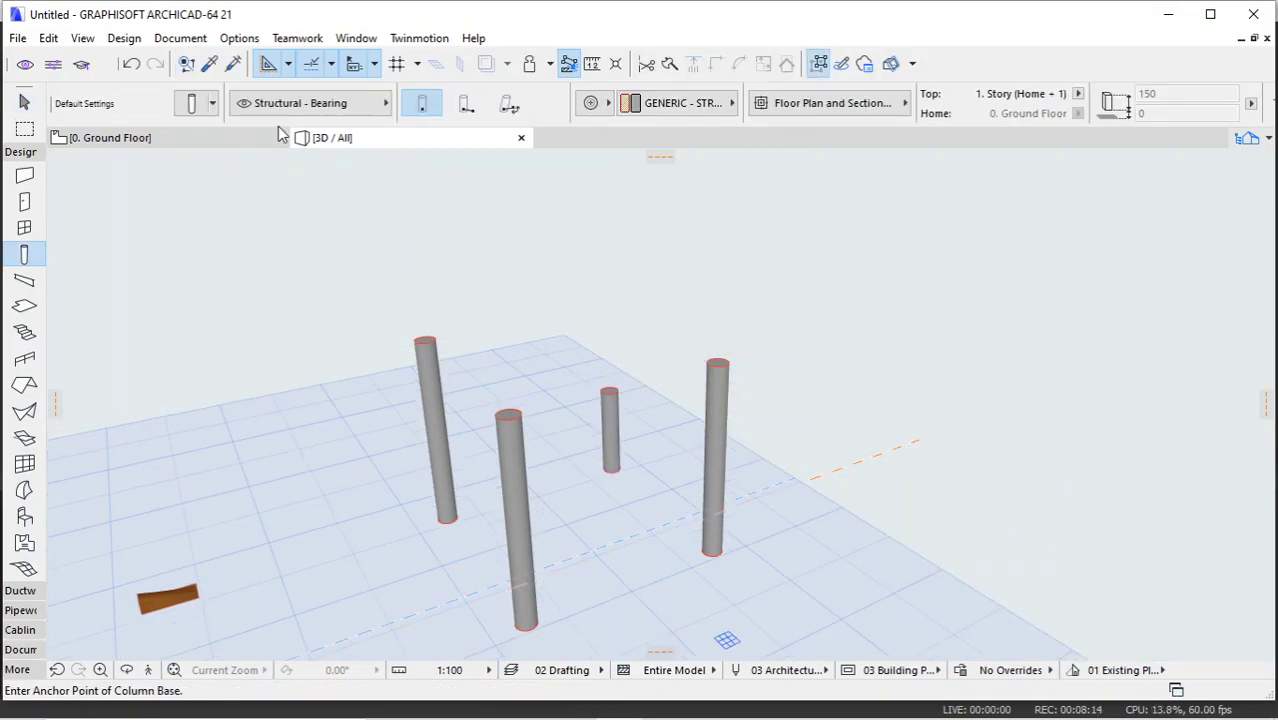
click(234, 63)
click(512, 455)
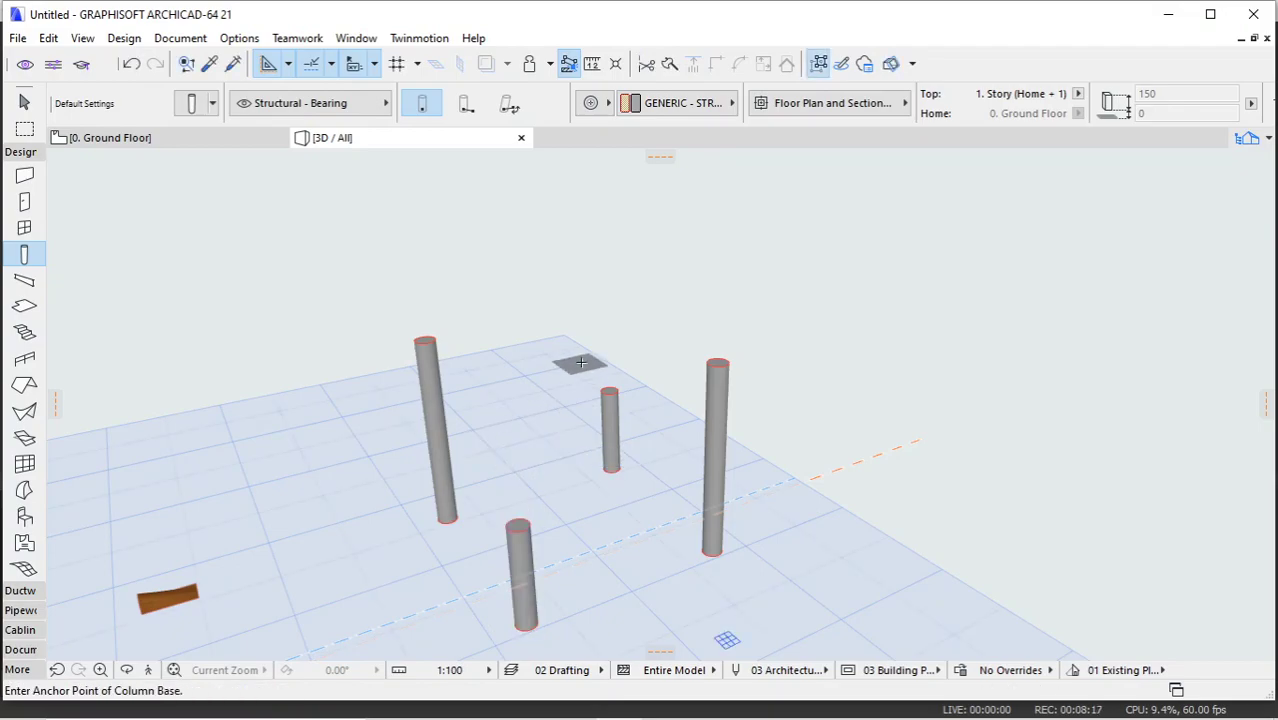
scroll(520, 342, down, 1)
scroll(520, 342, down, 1)
scroll(691, 361, up, 1)
key(Escape)
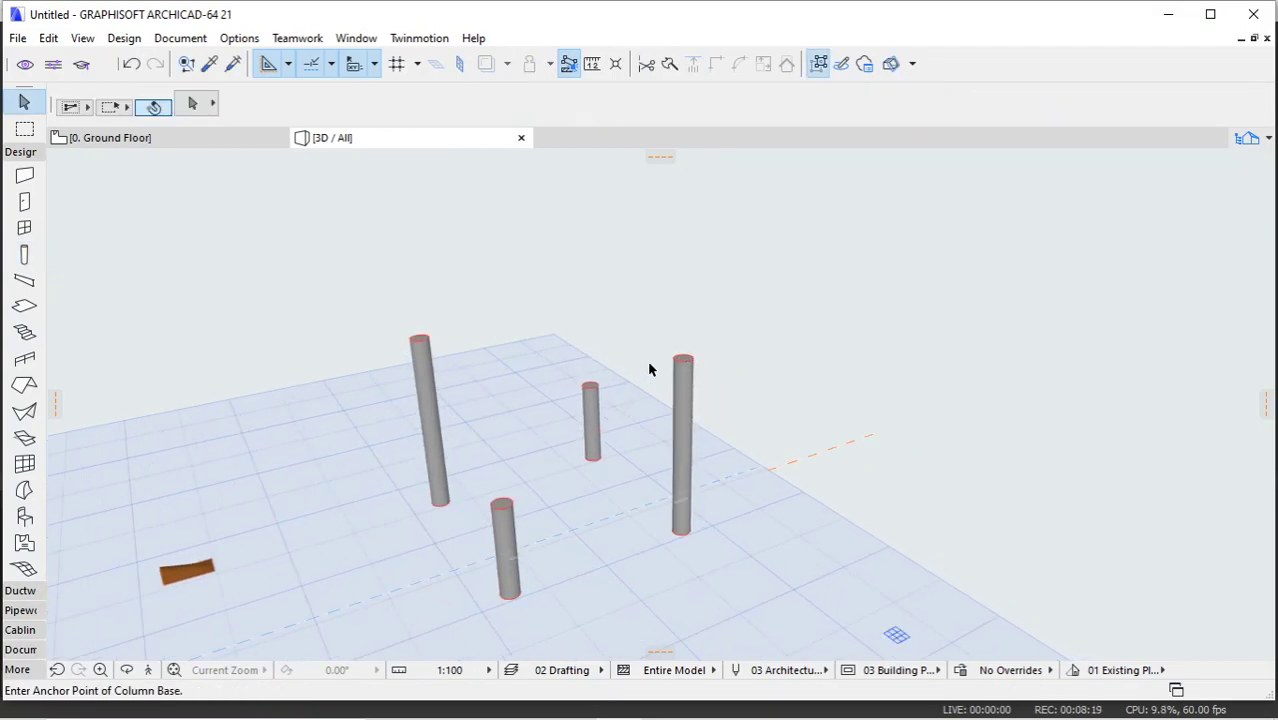
Step: Start a detailed ruled shell and define its first profile plane vertically through the tops of the tall left column and short front column
shift+middle_drag(649, 370, 447, 294)
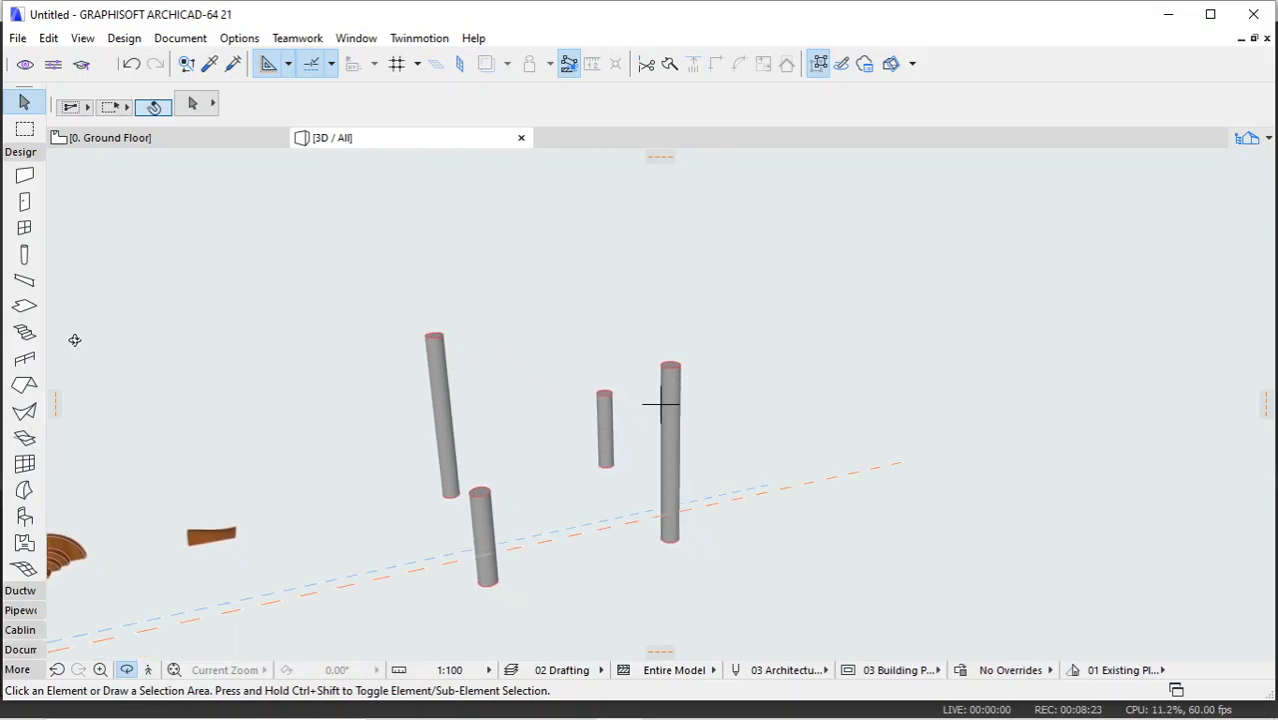
click(24, 411)
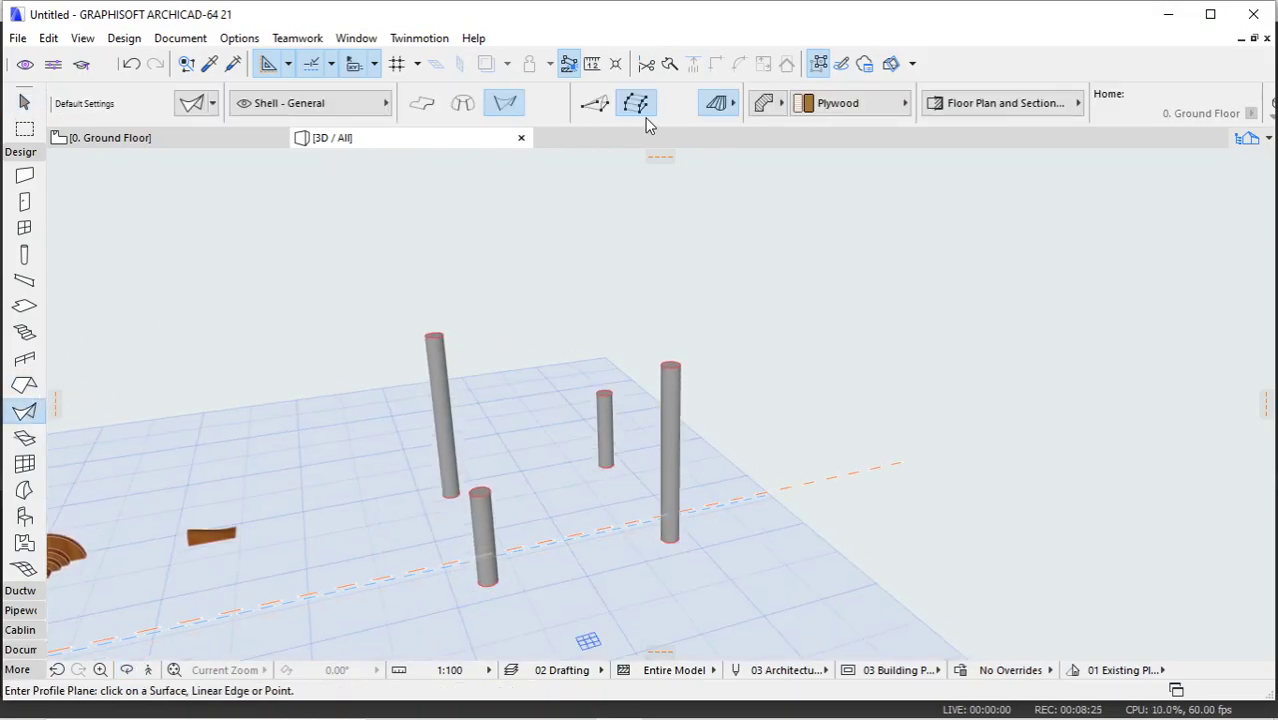
shift+middle_drag(465, 317, 440, 345)
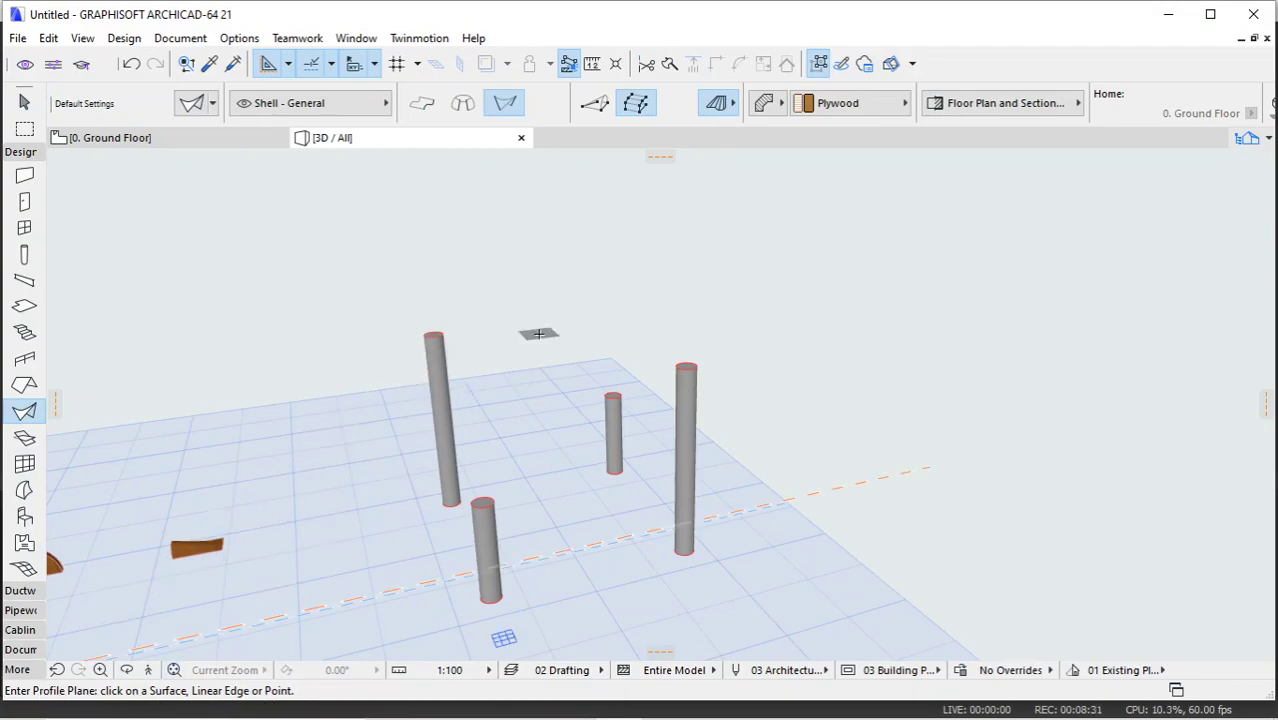
shift+middle_drag(529, 326, 478, 333)
scroll(425, 336, up, 5)
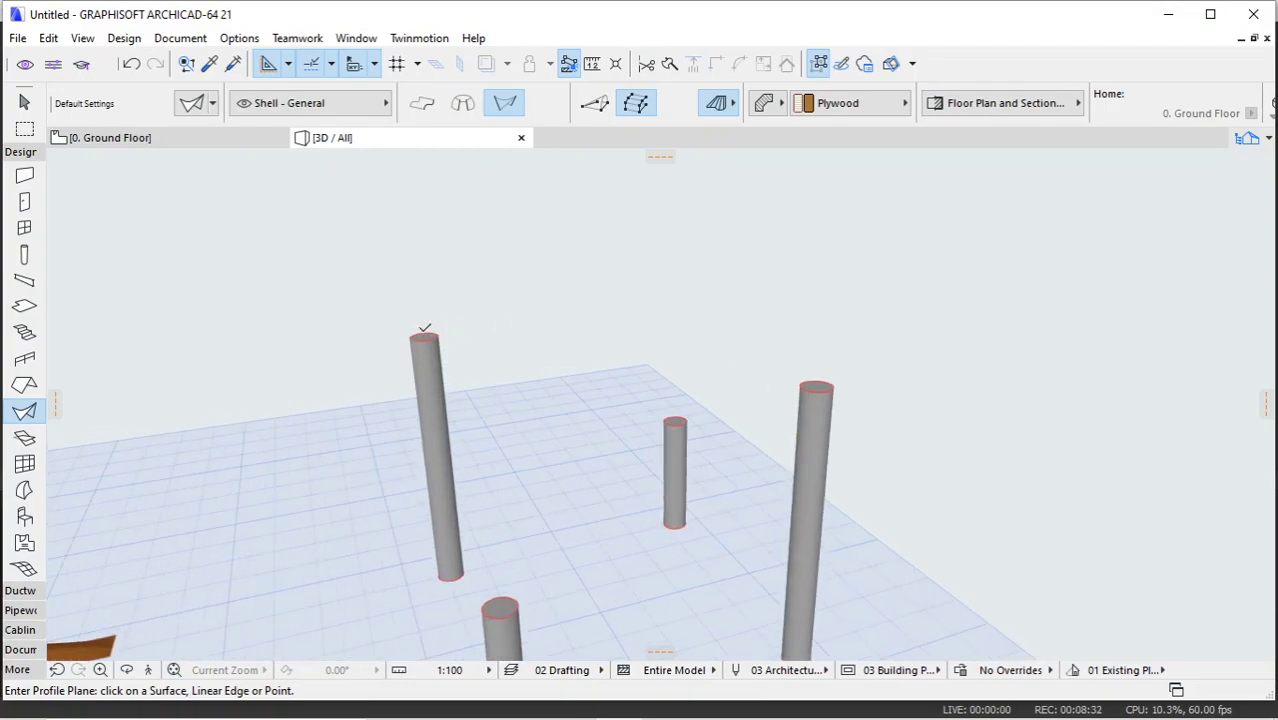
click(425, 338)
scroll(565, 308, down, 6)
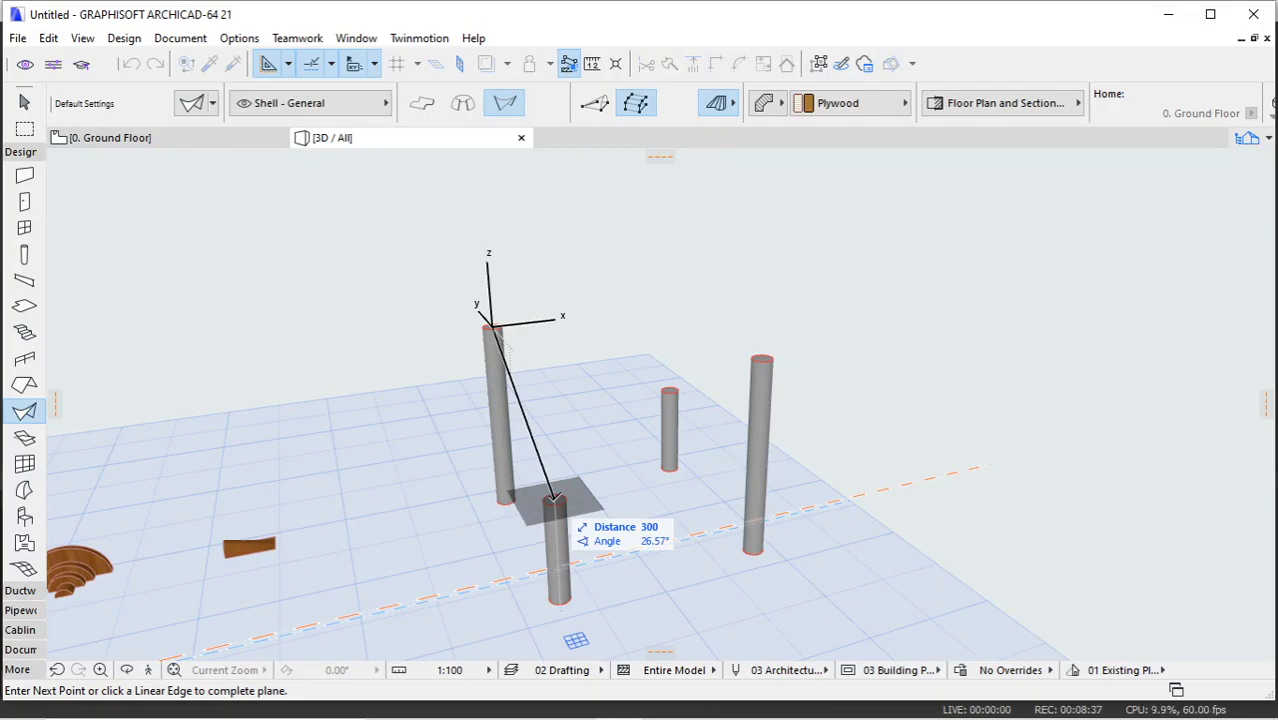
click(553, 497)
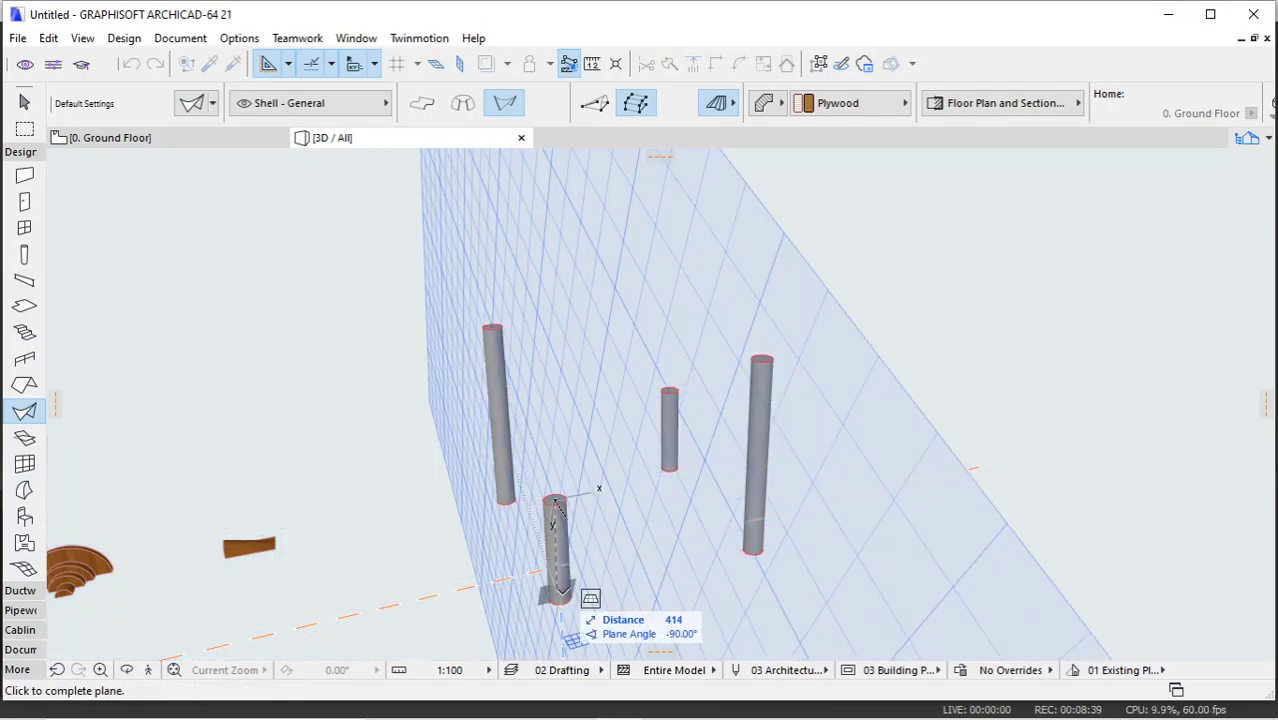
click(562, 597)
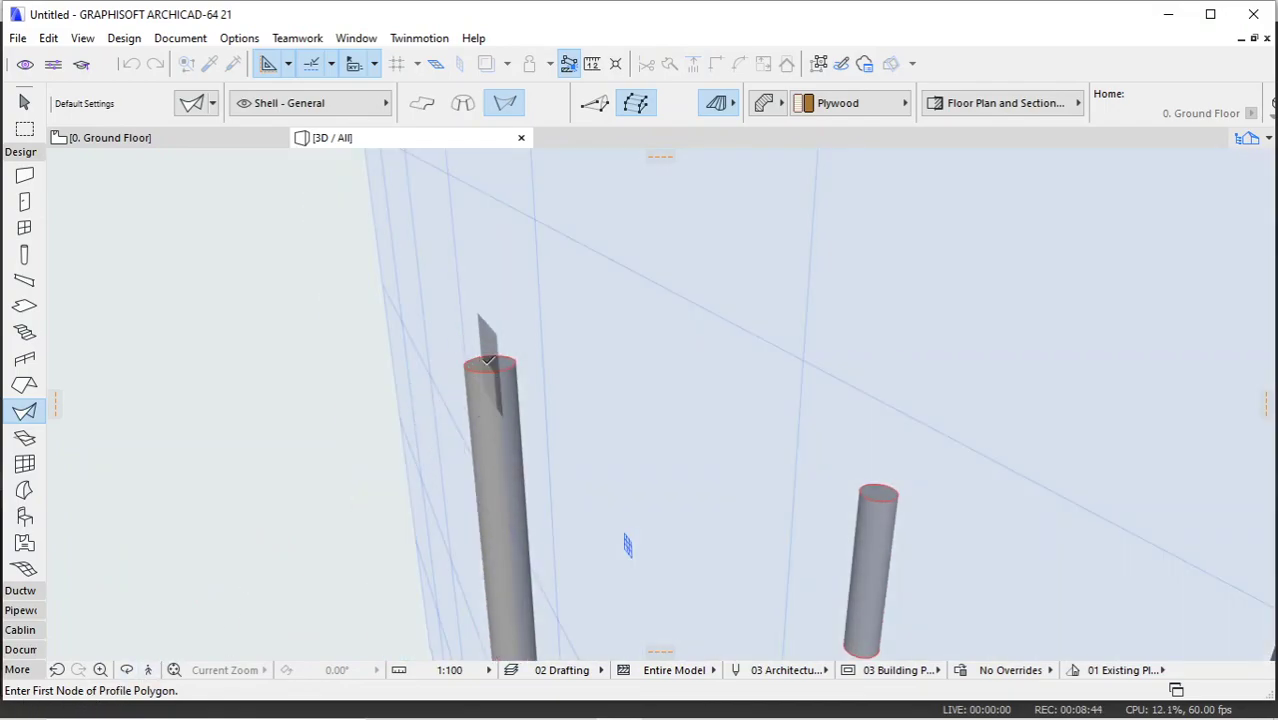
Step: Draw the first profile as a straight line from the tall left column's top to the short front column's top
click(488, 362)
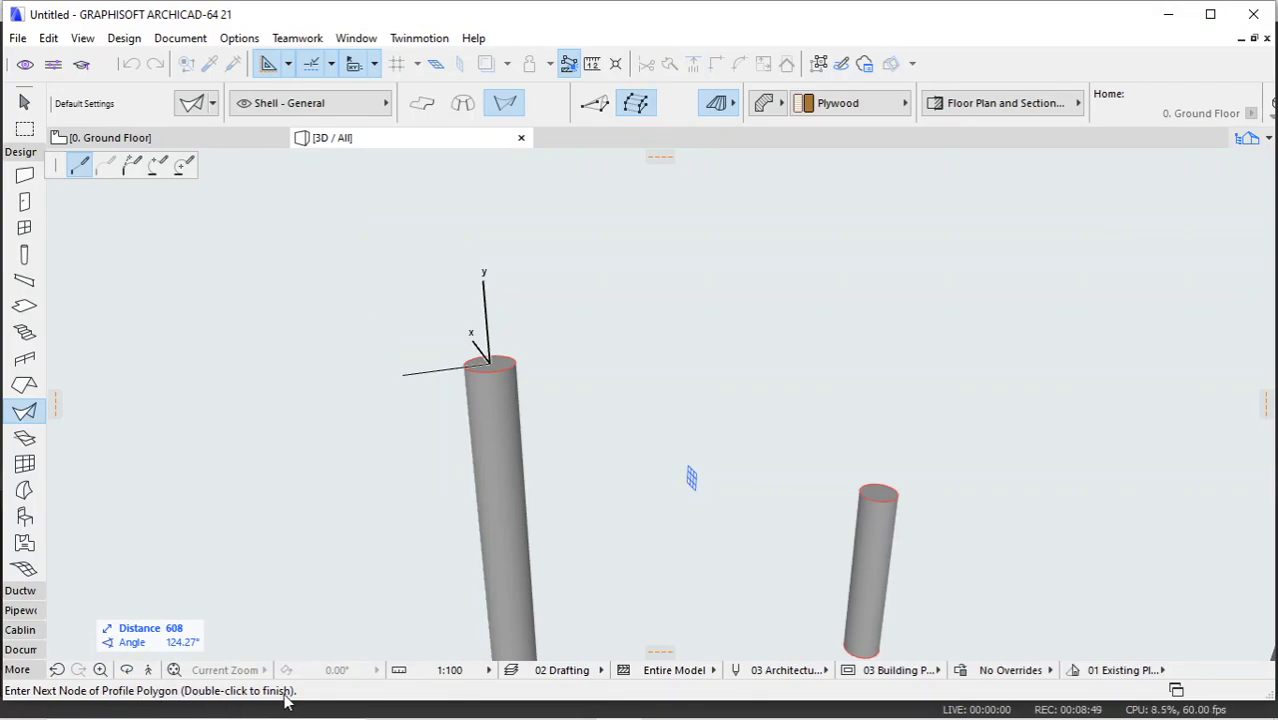
scroll(530, 358, down, 4)
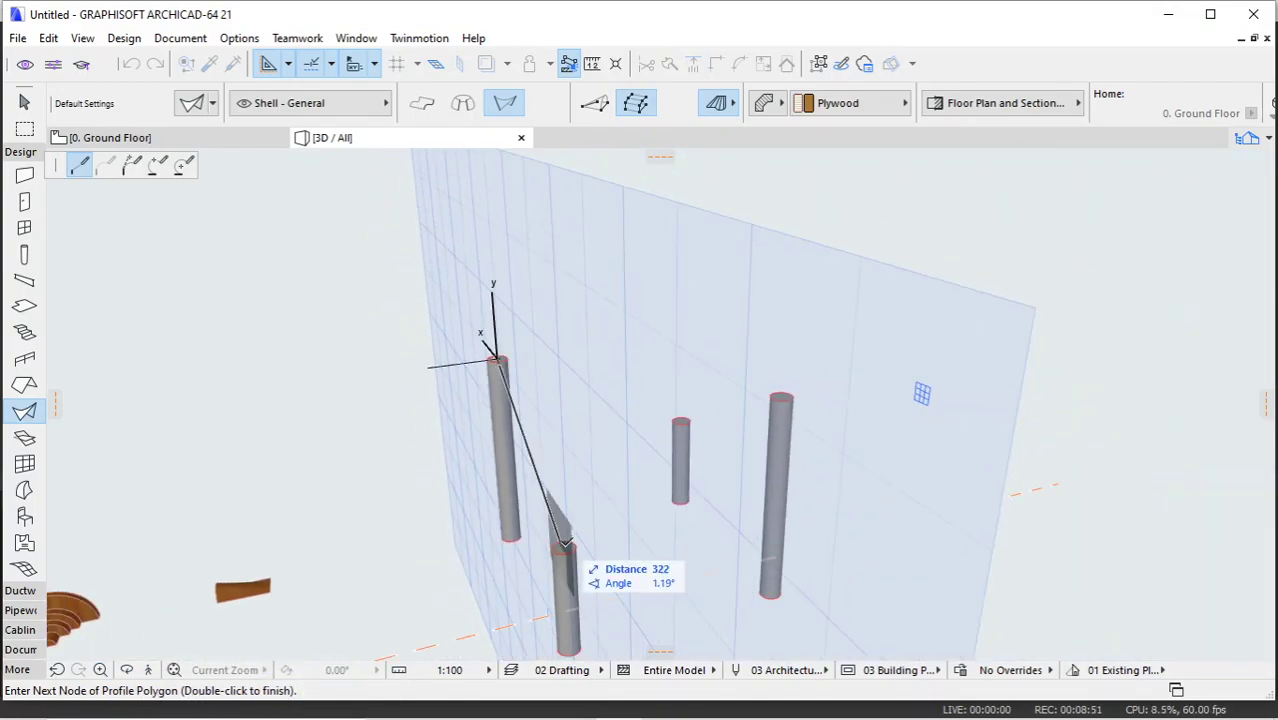
double_click(566, 546)
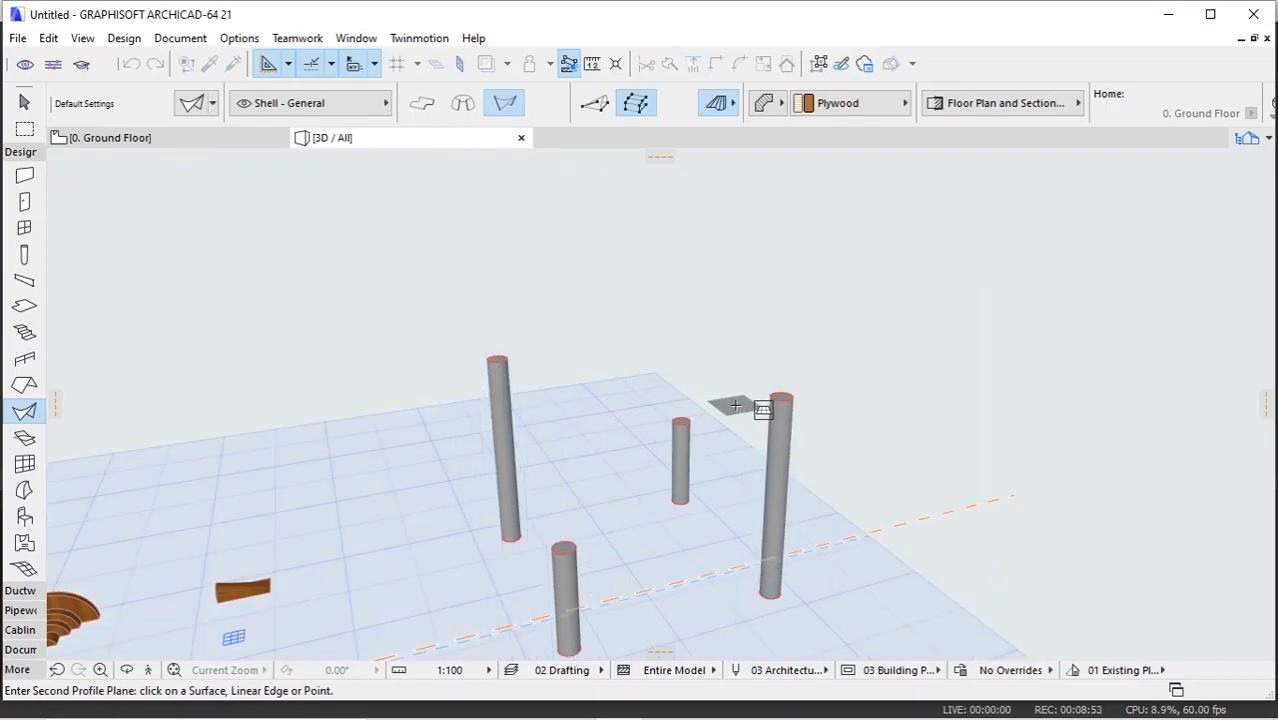
Step: Define the second profile plane vertically through the tops of the short rear column and the tall right column
scroll(746, 384, up, 1)
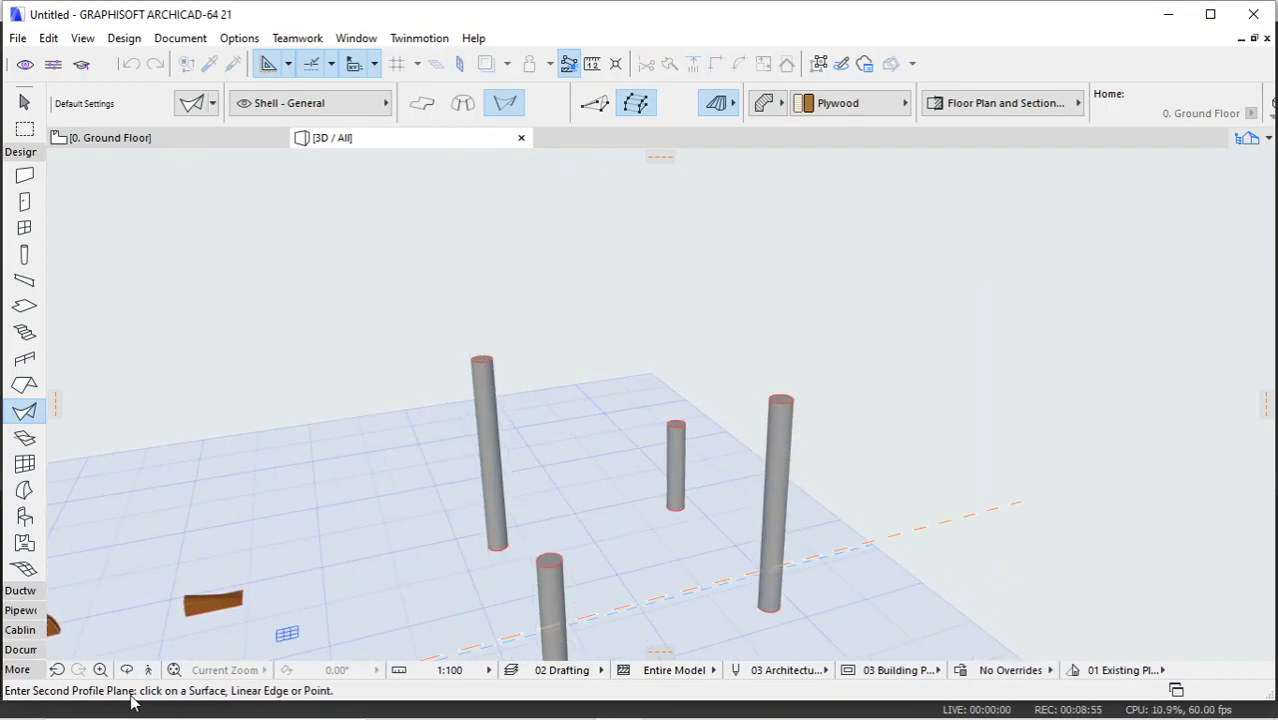
scroll(776, 368, up, 4)
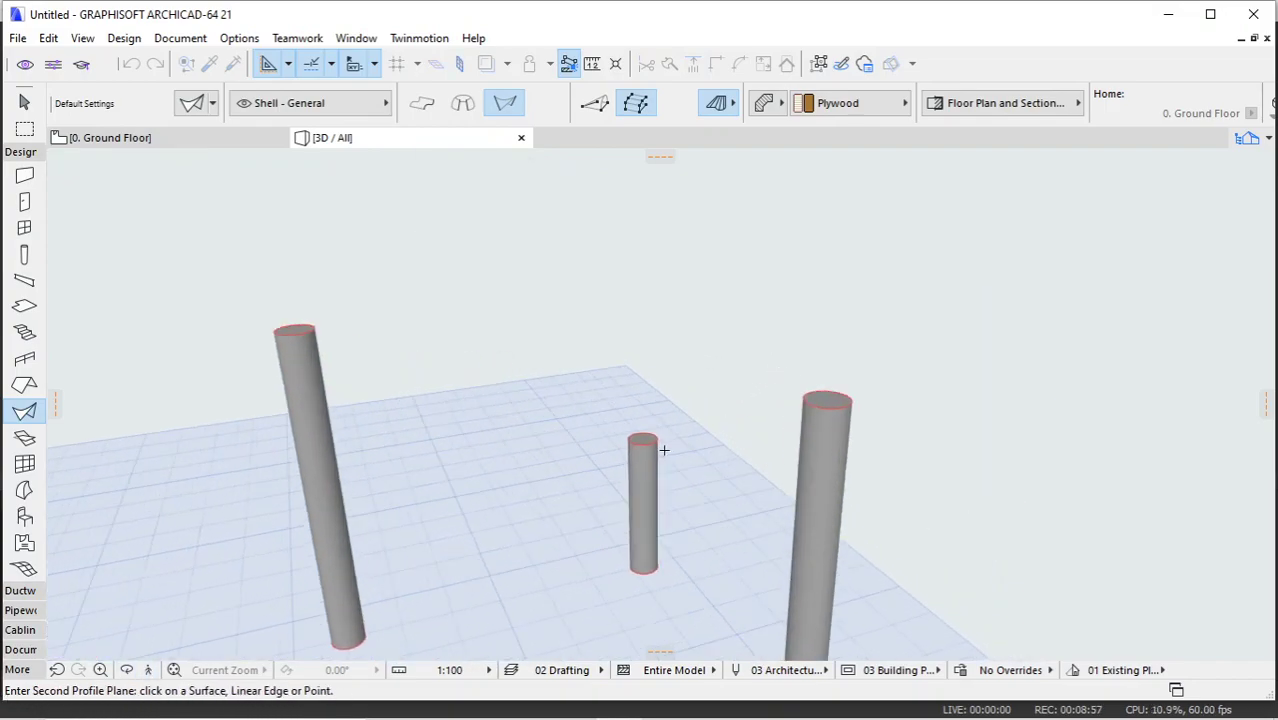
click(641, 434)
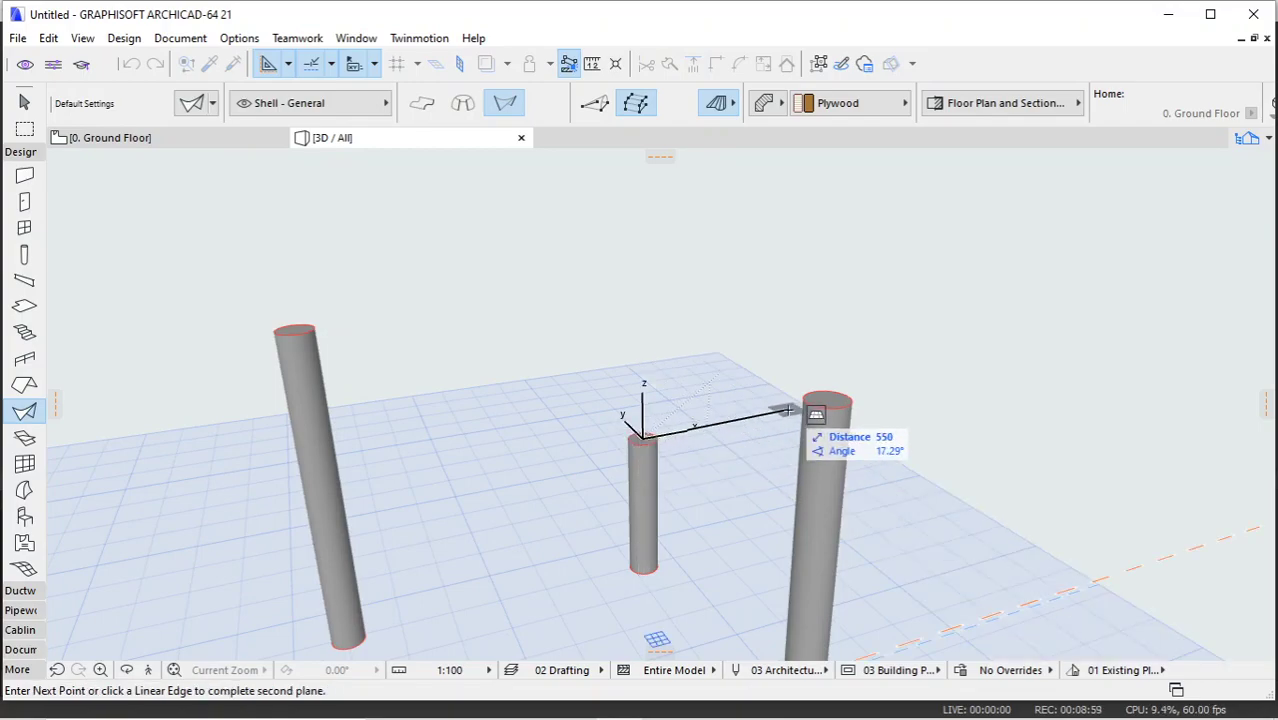
click(828, 415)
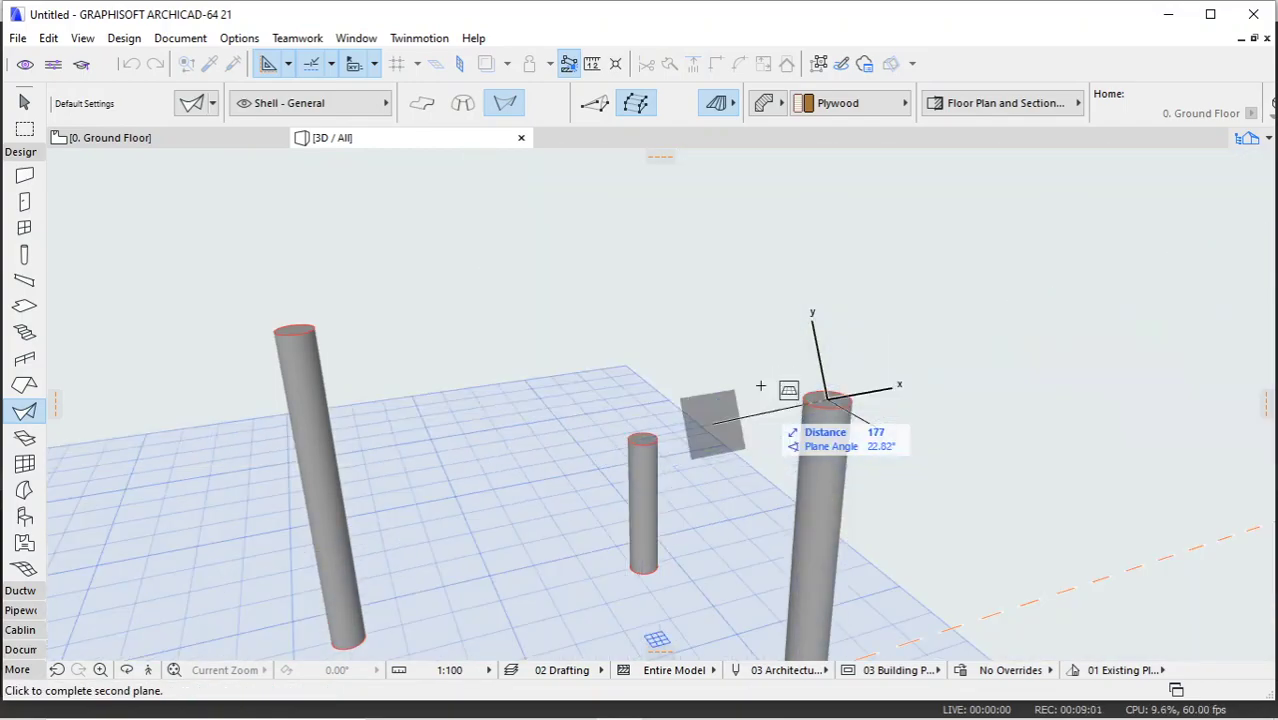
scroll(805, 410, down, 2)
click(788, 637)
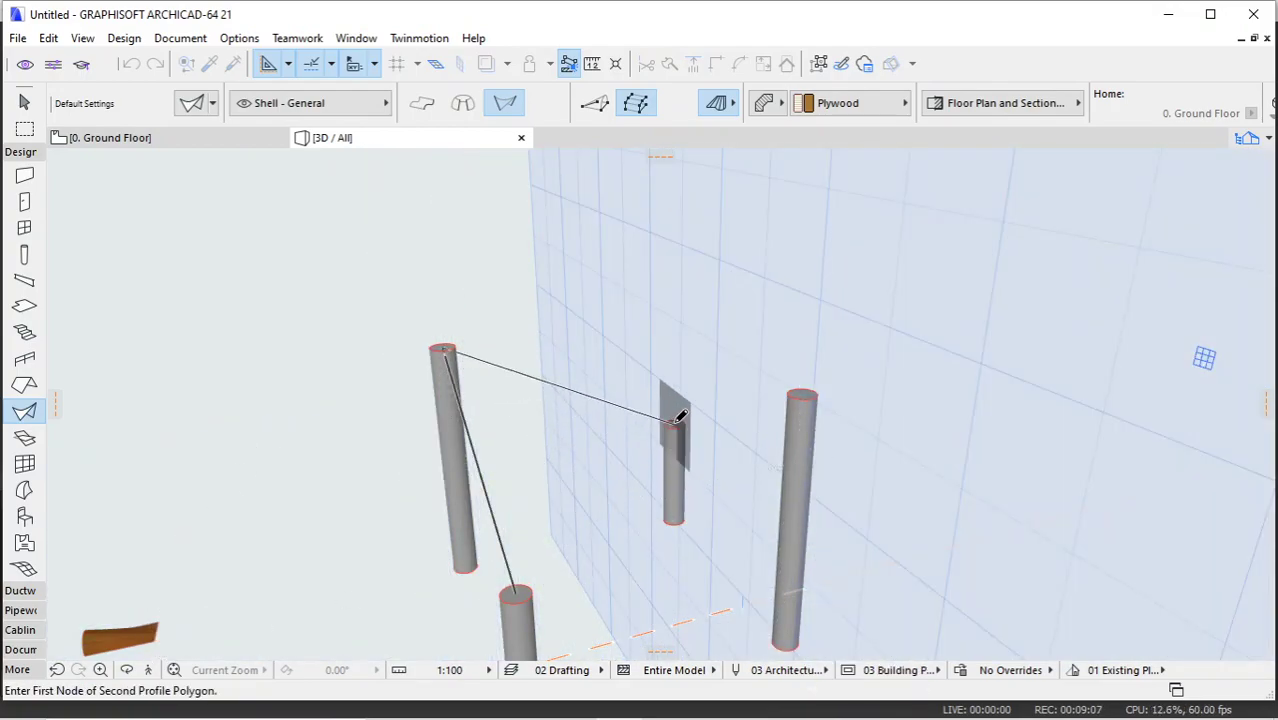
Step: Draw the second profile from the short rear column's top to the tall right column's top, completing the ruled shell
click(676, 421)
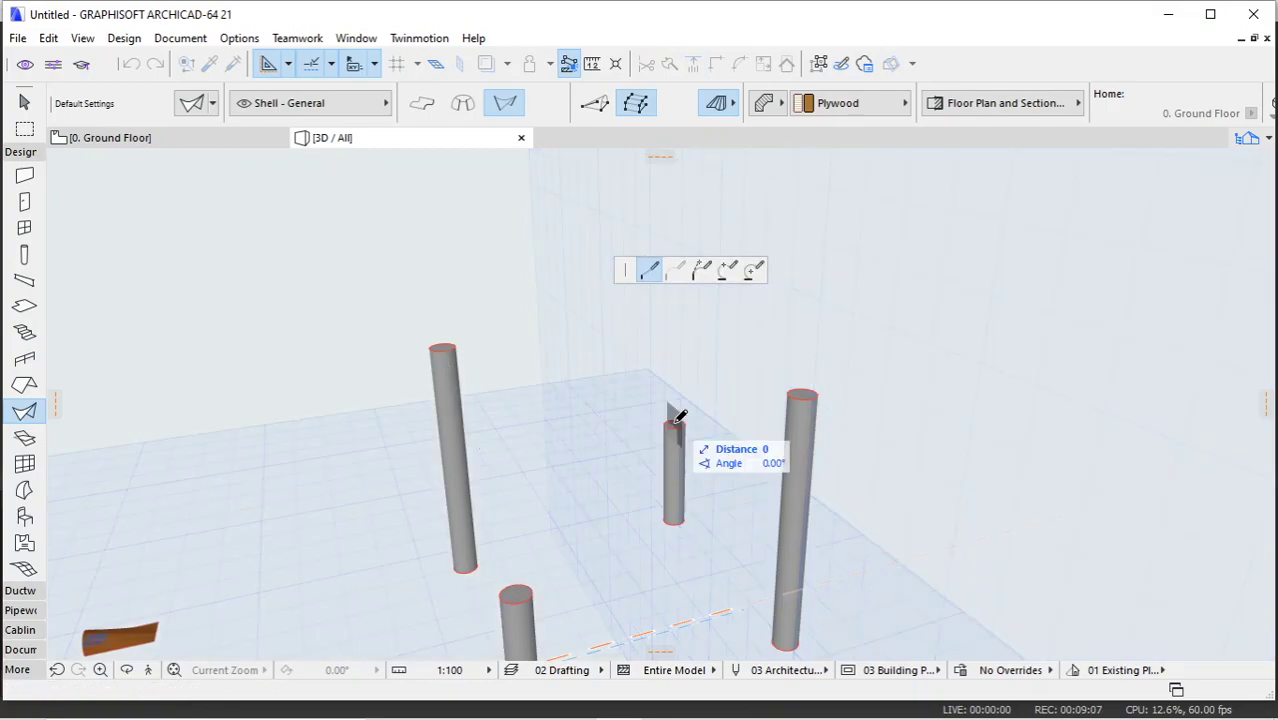
click(804, 393)
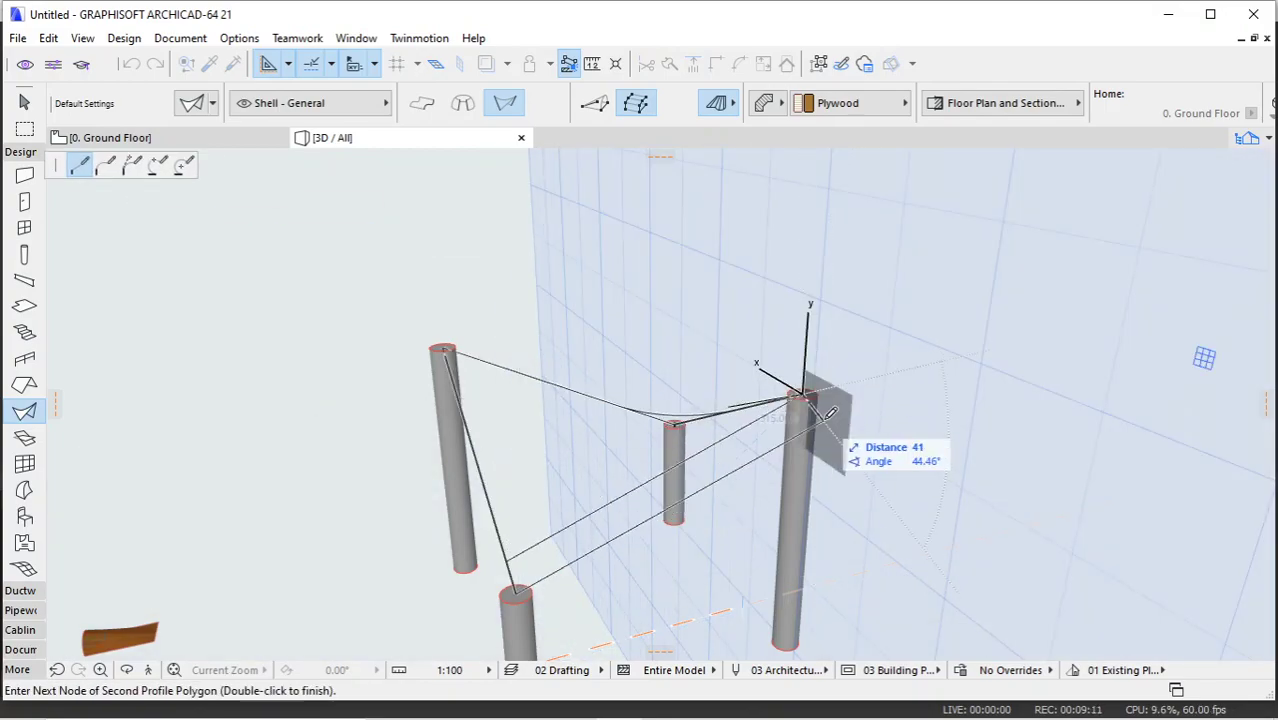
double_click(806, 389)
Step: Change the building material of the twisted ruled shell on the four columns to EF-05 Glass and deselect it
shift+middle_drag(802, 382, 641, 410)
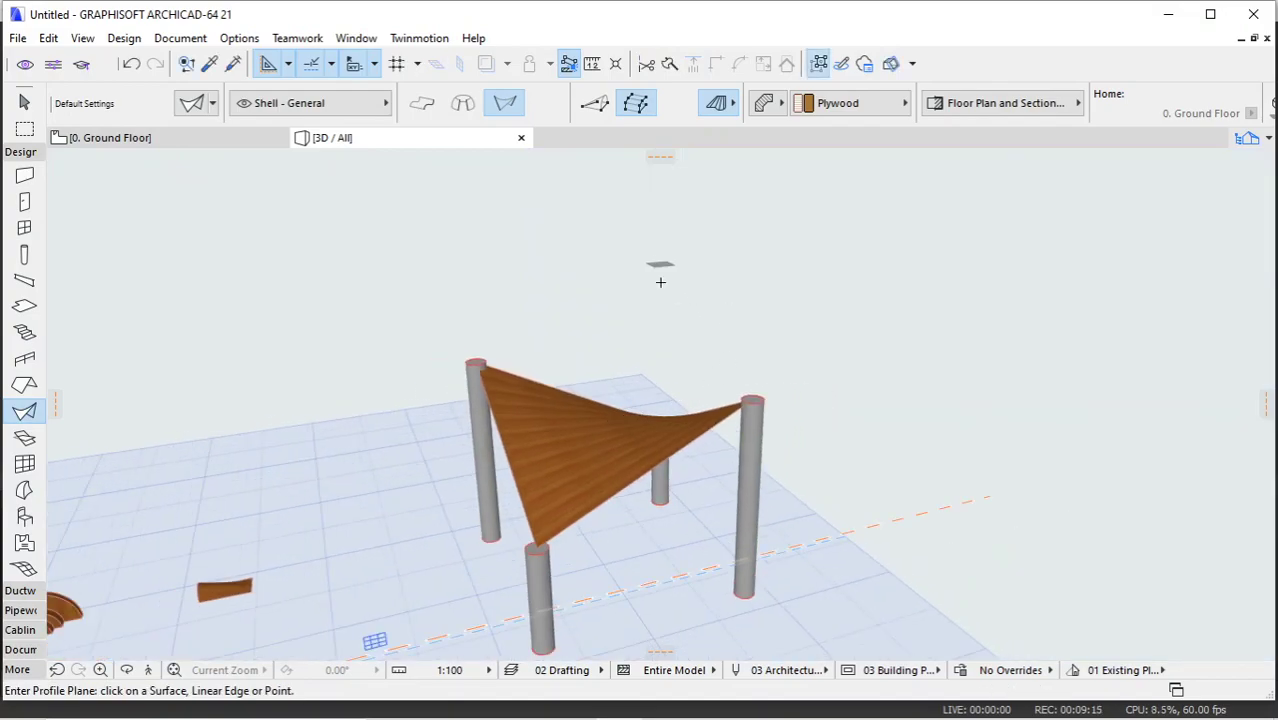
shift+middle_drag(662, 287, 807, 430)
scroll(164, 445, up, 6)
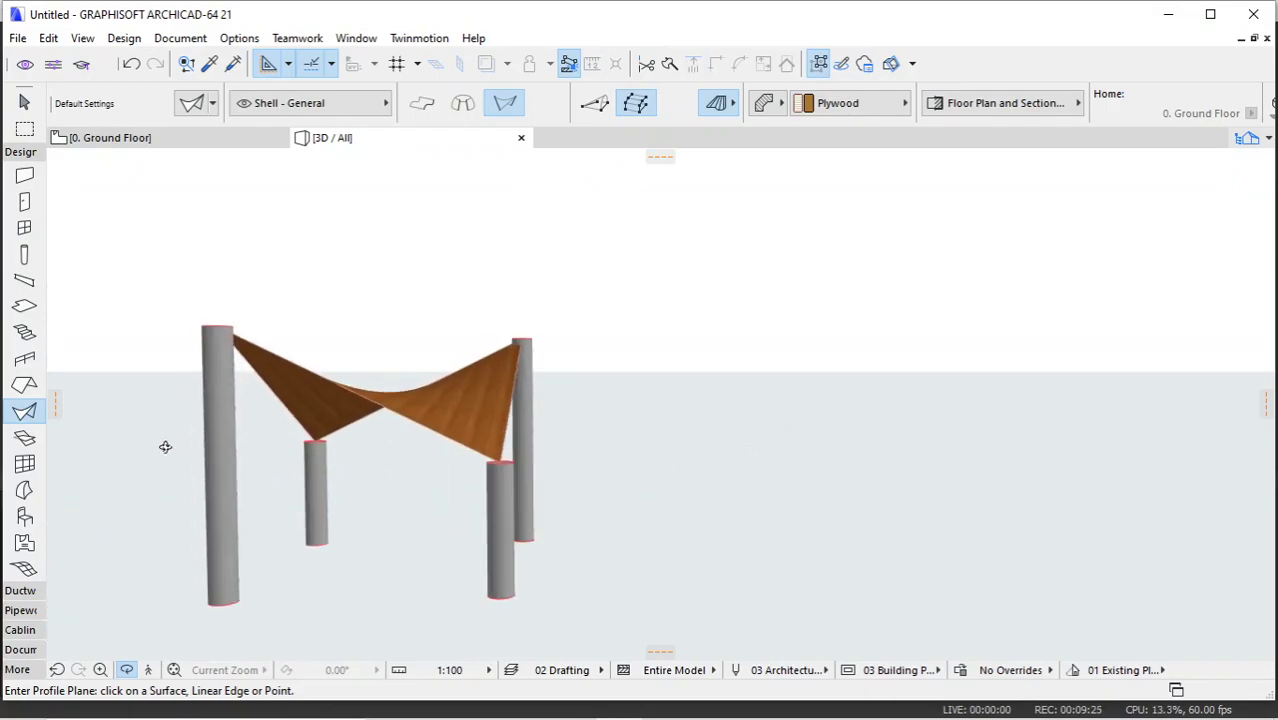
shift+middle_drag(389, 454, 419, 414)
key(shift)
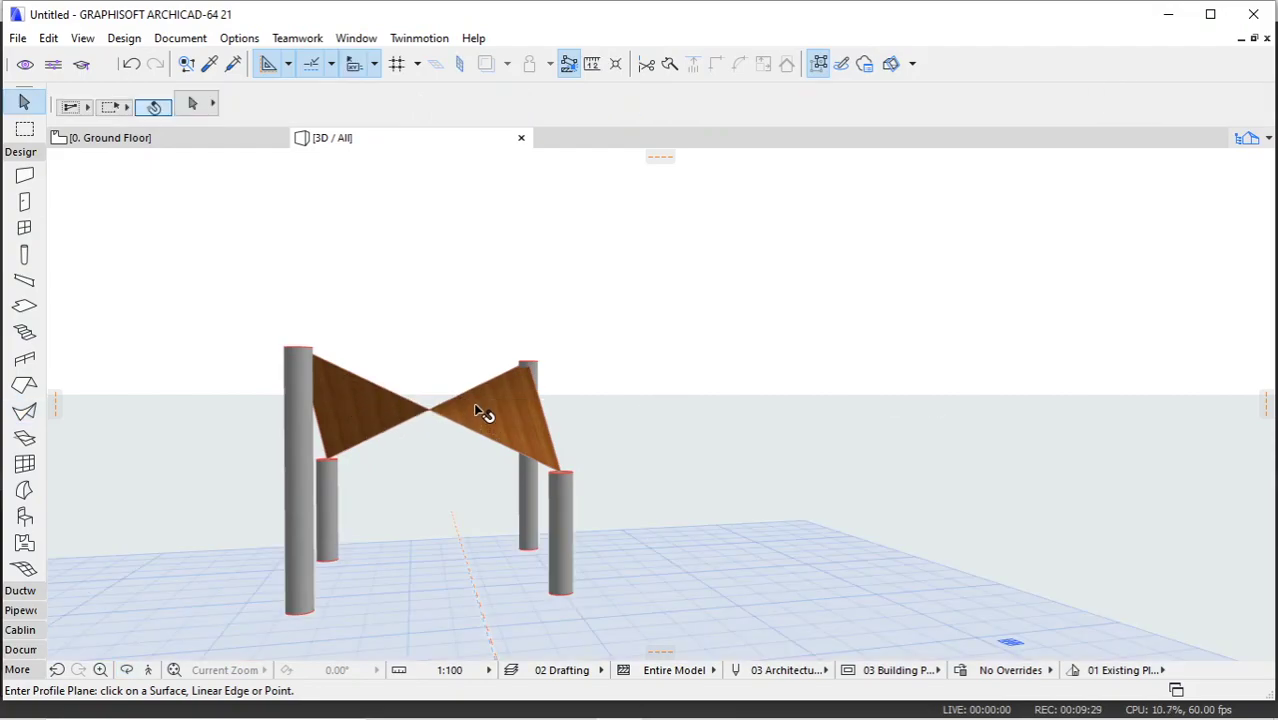
click(480, 415)
click(818, 104)
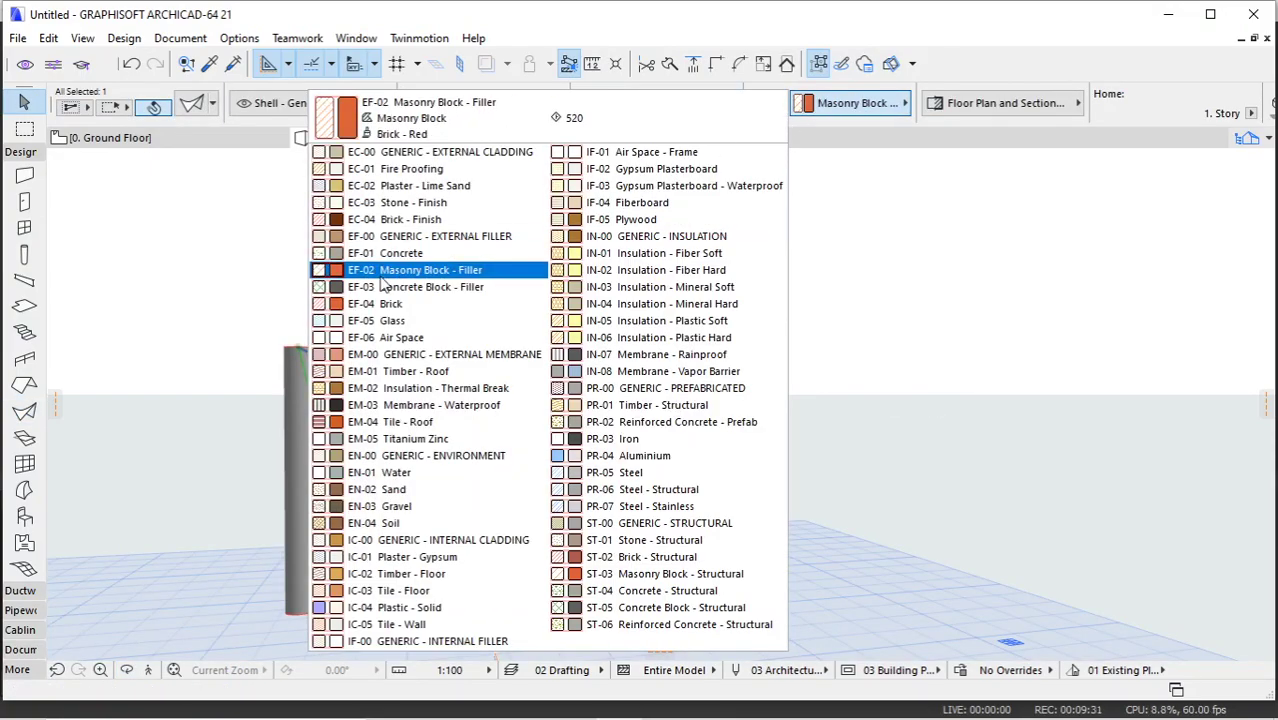
click(530, 318)
click(570, 334)
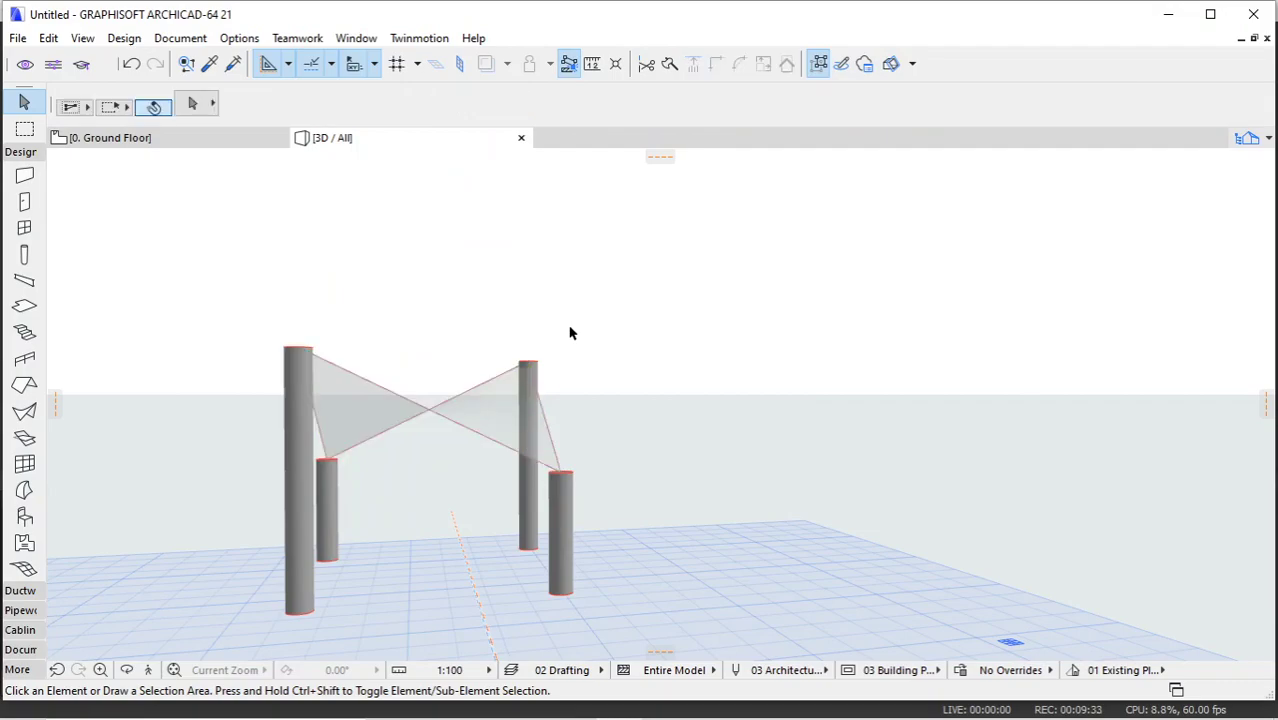
Step: Examine the glass shell from other angles in 3D, and inspect its outline between the four columns in the ground floor plan
shift+middle_drag(579, 408, 506, 437)
middle_drag(599, 419, 669, 500)
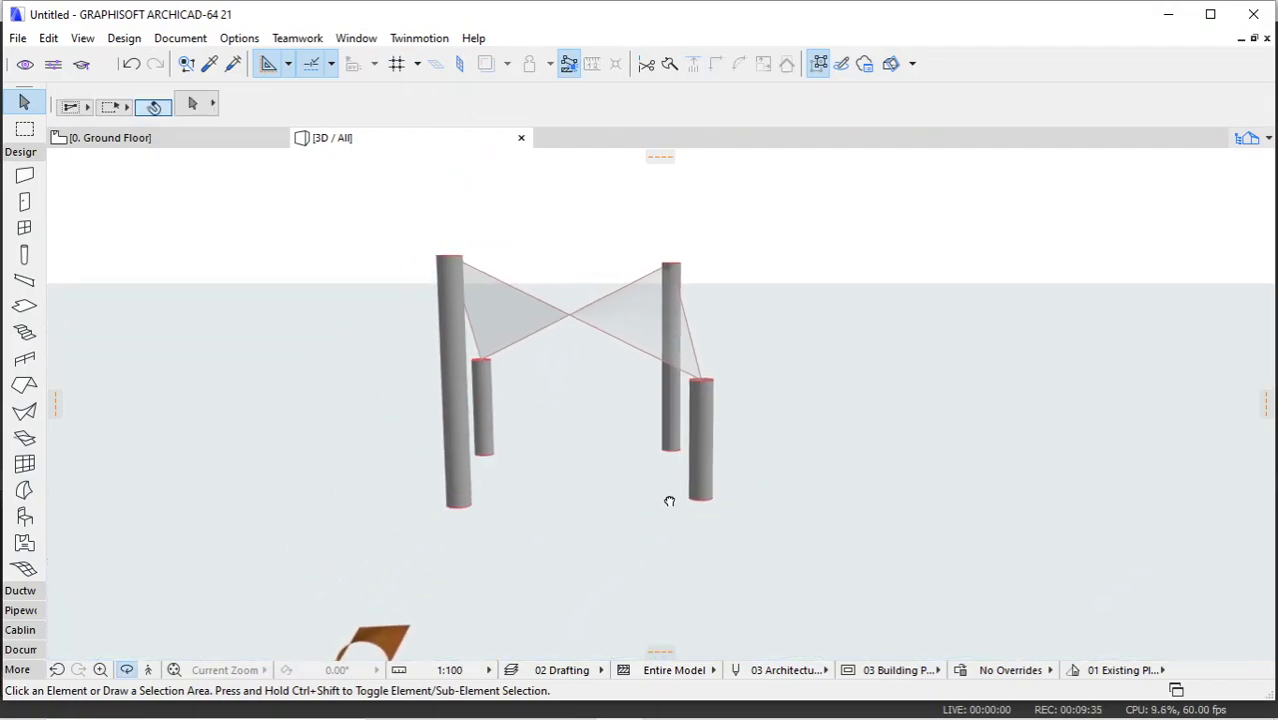
middle_drag(588, 316, 677, 428)
scroll(701, 420, up, 2)
drag(734, 458, 636, 400)
key(F2)
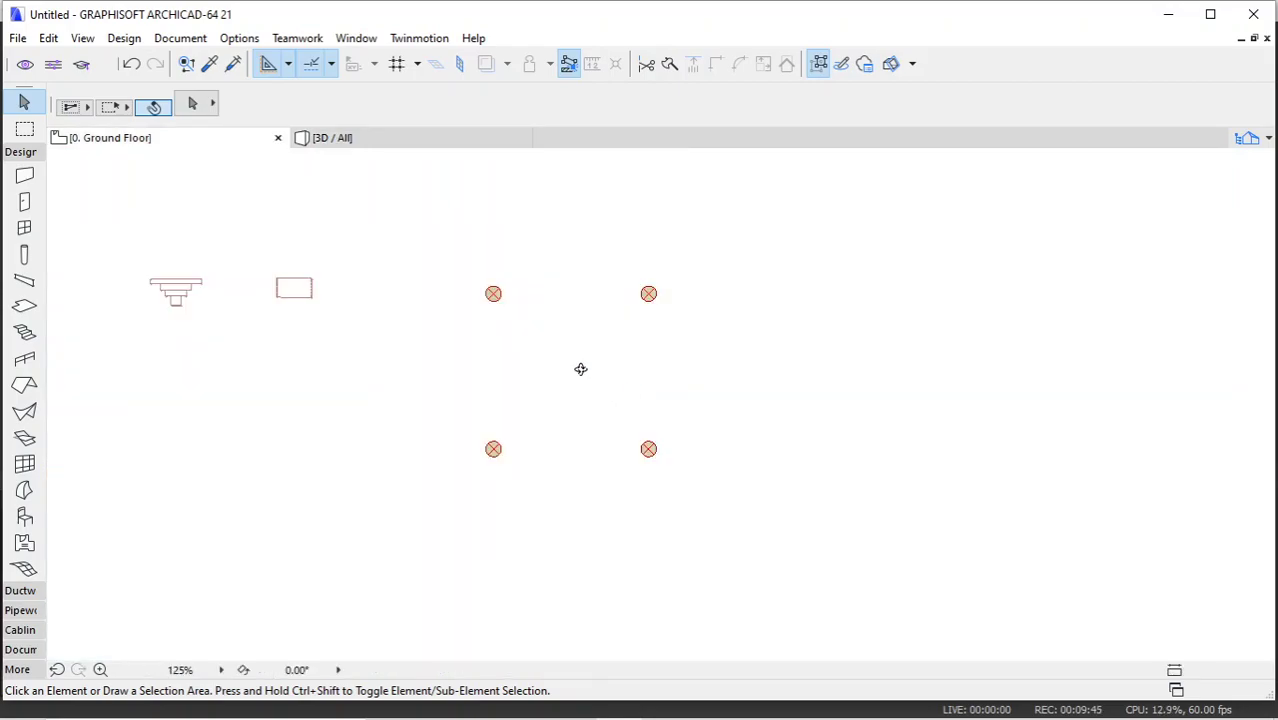
scroll(634, 305, up, 2)
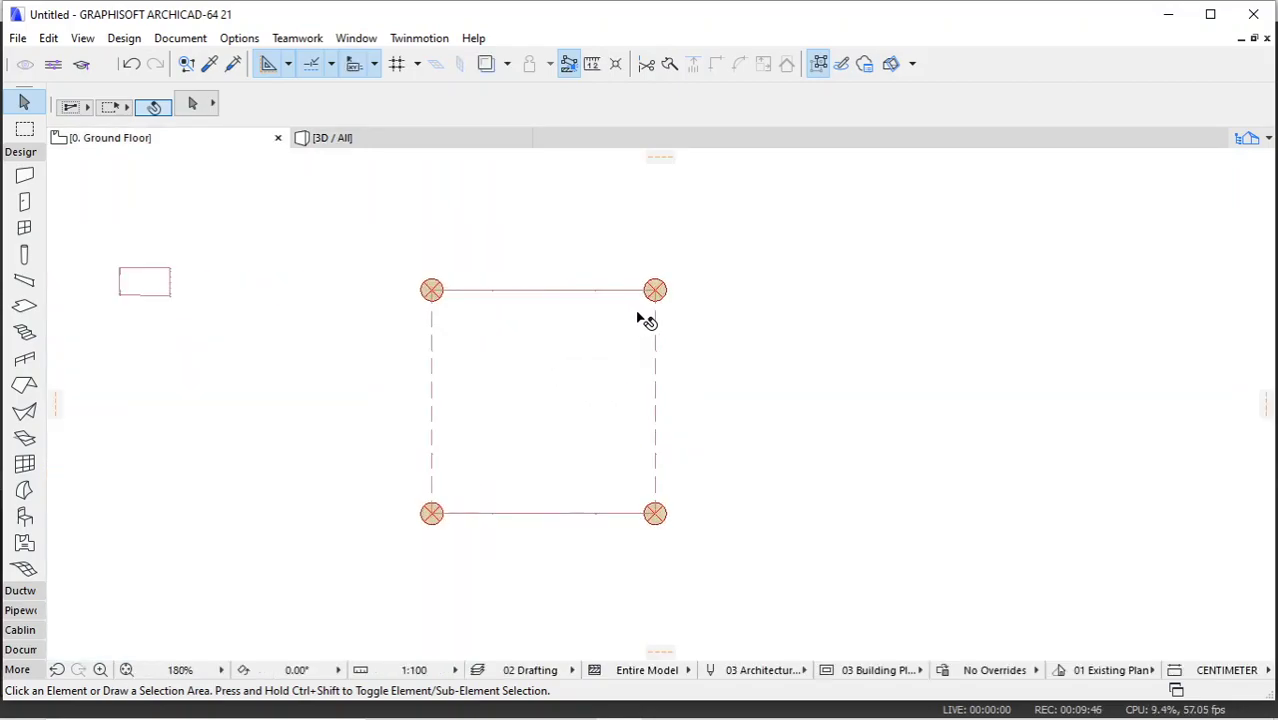
mouse_move(663, 290)
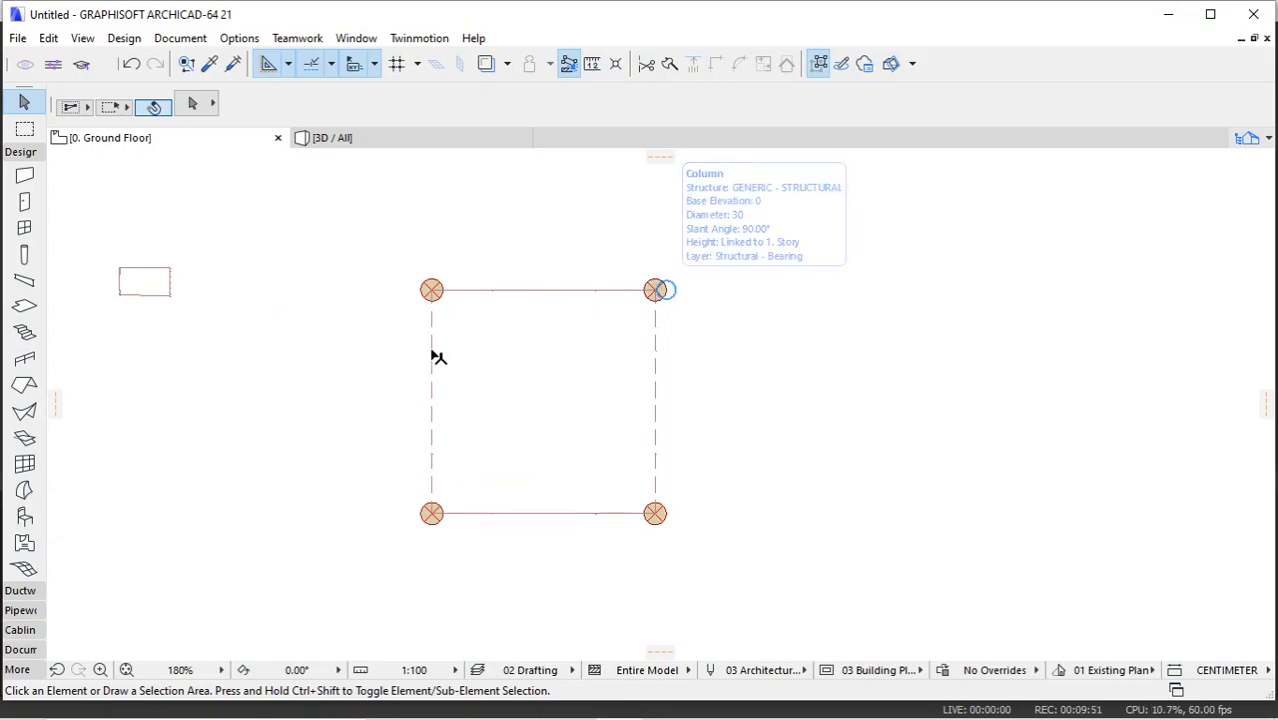
scroll(434, 357, down, 3)
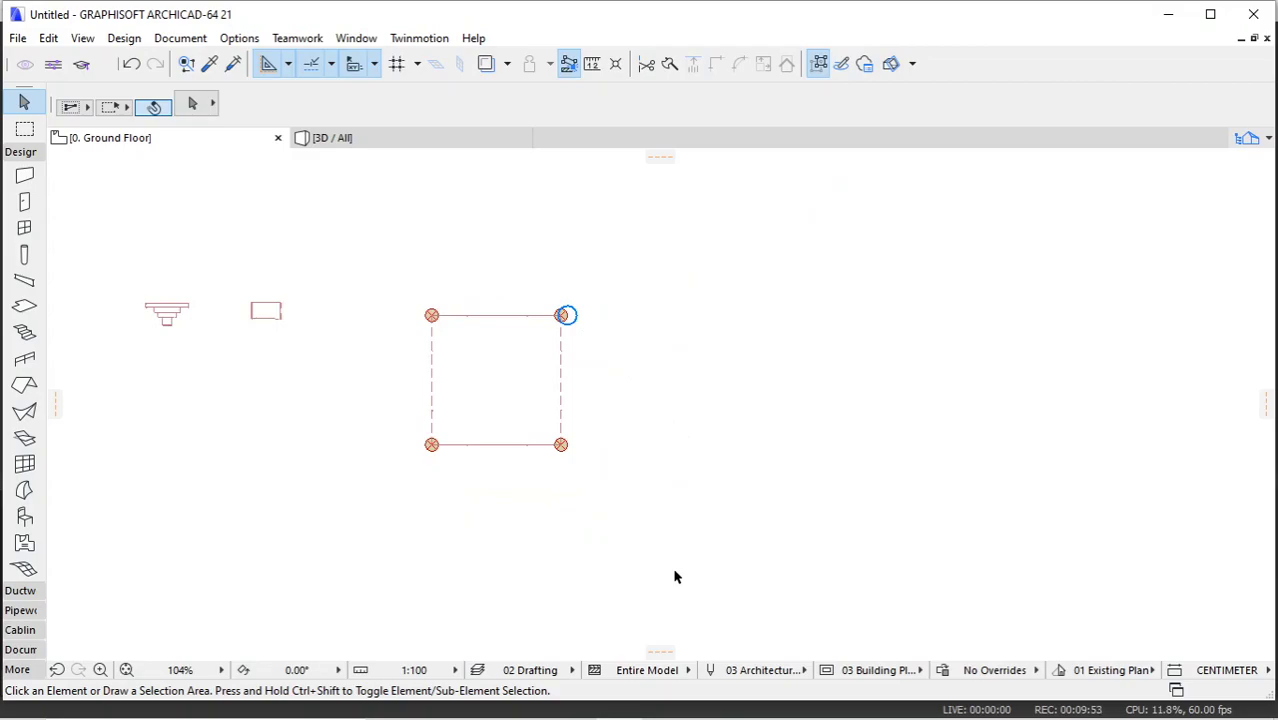